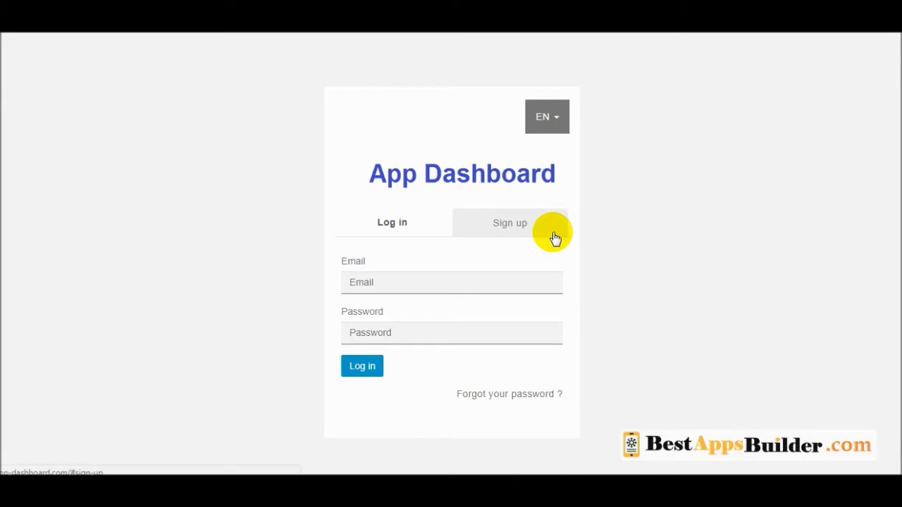
Log in to the existing account using the saved account e-mail and password.
{"action": "left_click", "coordinate": [523, 228]}
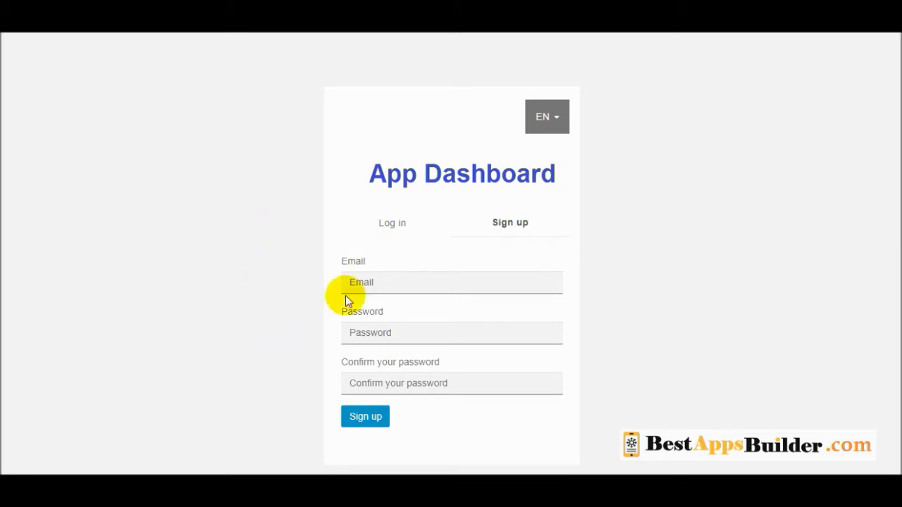
{"action": "left_click", "coordinate": [395, 234]}
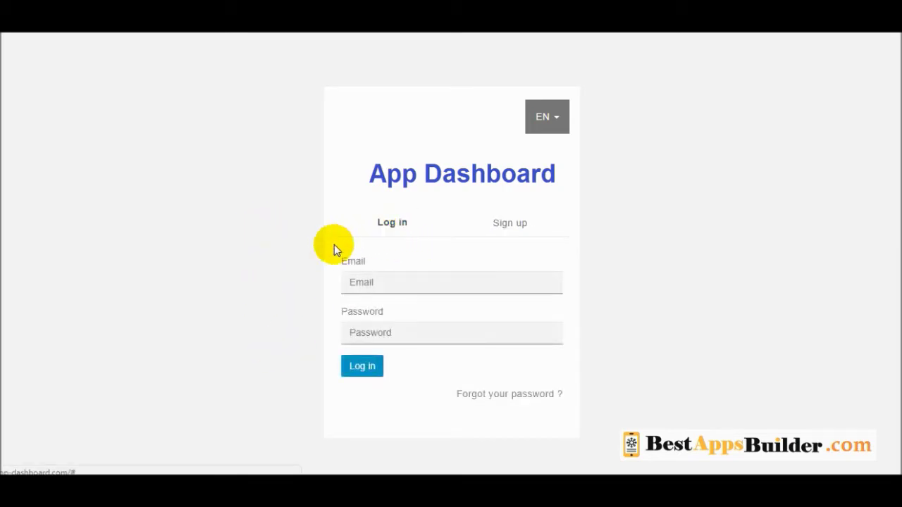
{"action": "left_click", "coordinate": [385, 284]}
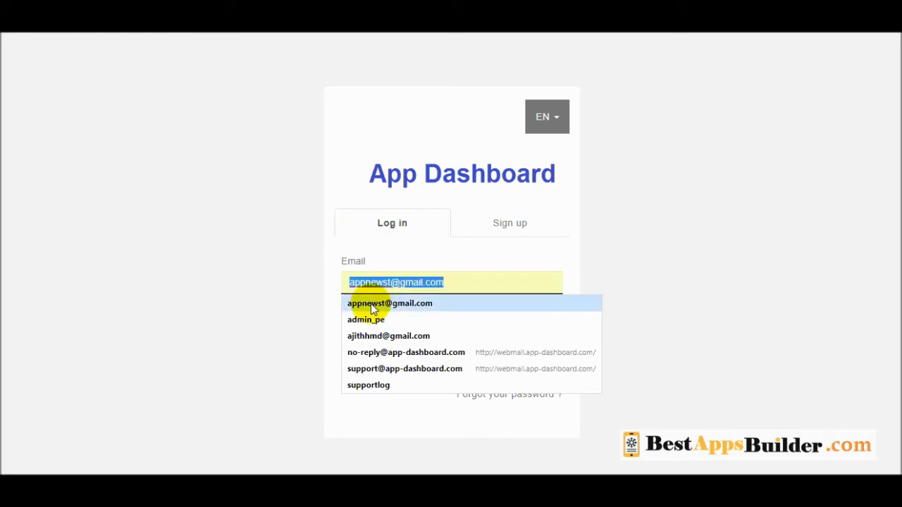
{"action": "left_click", "coordinate": [371, 304]}
{"action": "left_click", "coordinate": [364, 372]}
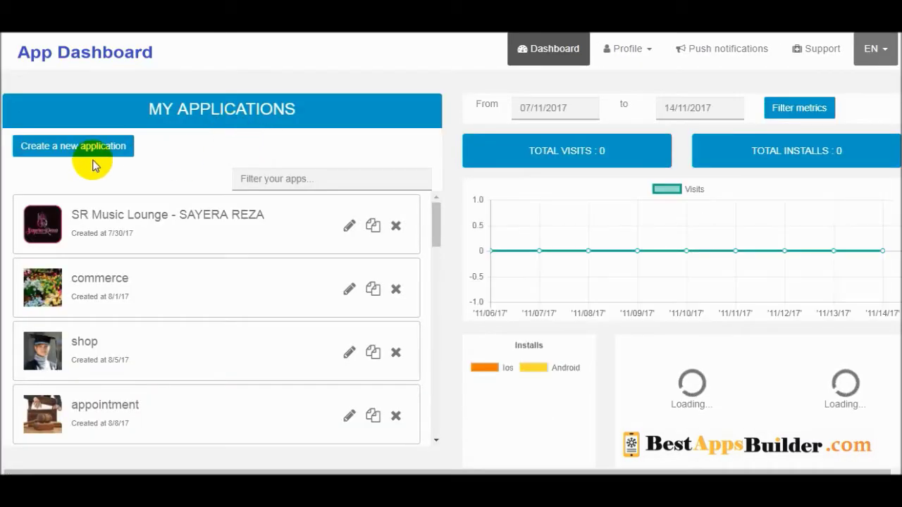
Create a new application named "My Restaurant" and skip importing features from Facebook.
{"action": "left_click", "coordinate": [57, 151]}
{"action": "left_click", "coordinate": [54, 203]}
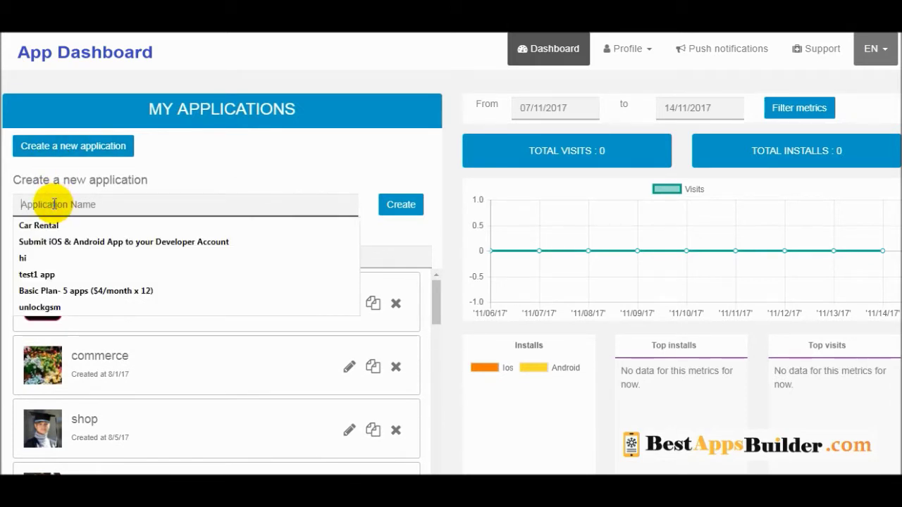
{"action": "type", "text": "my"}
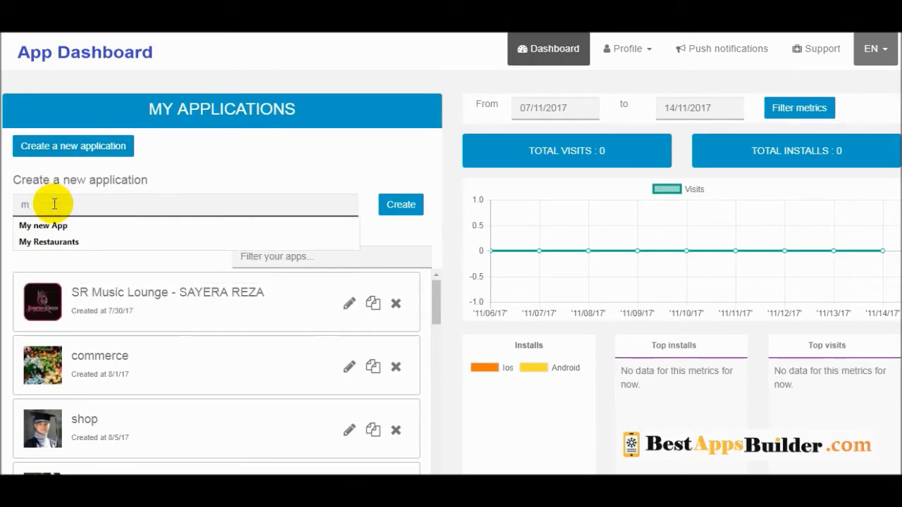
{"action": "left_click", "coordinate": [127, 243]}
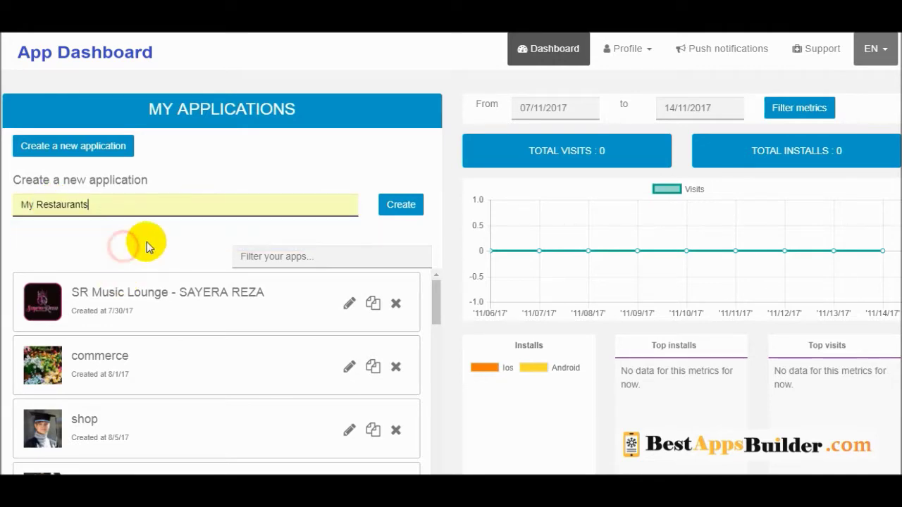
{"action": "key", "text": "BackSpace"}
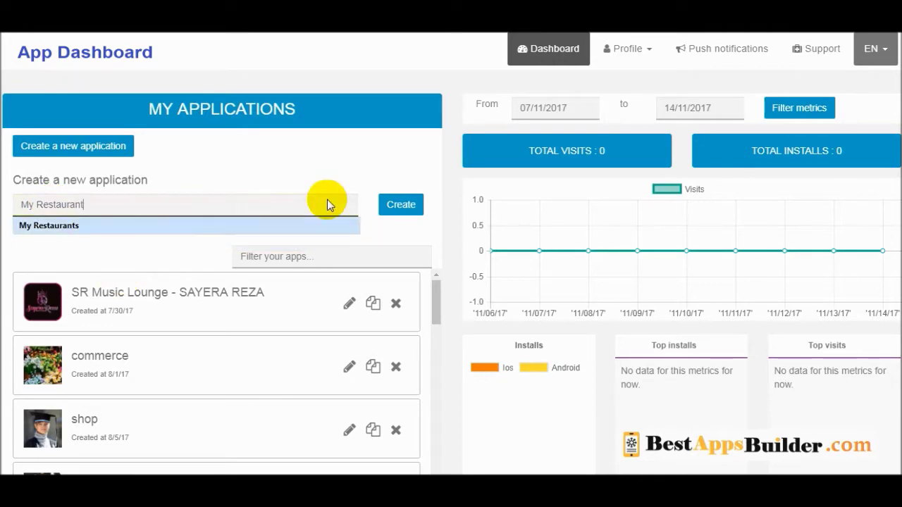
{"action": "left_click", "coordinate": [393, 205]}
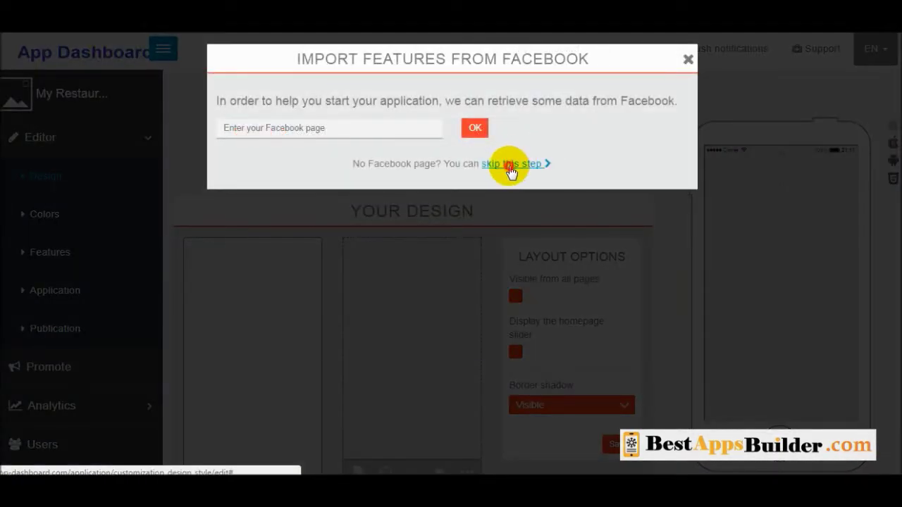
{"action": "left_click", "coordinate": [509, 165]}
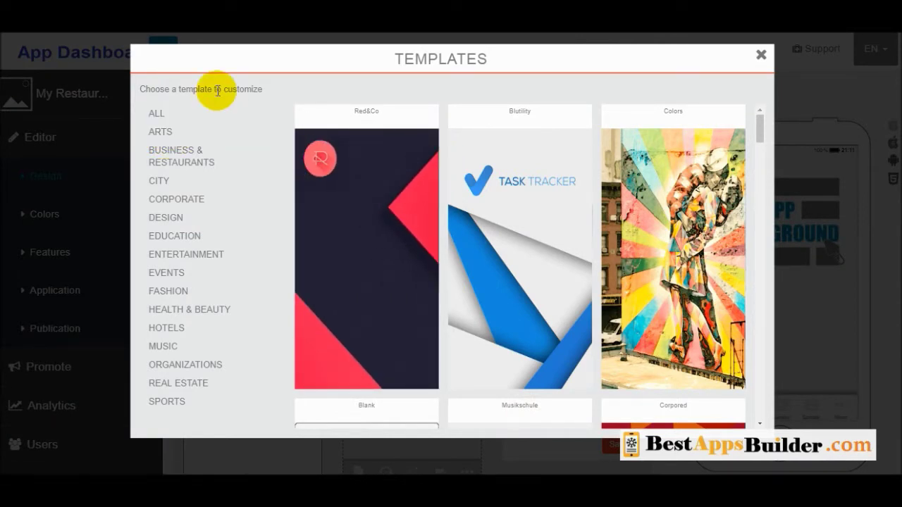
Find the Florist template at the end of the template collection and apply it to the app.
{"action": "scroll", "coordinate": [222, 141], "scroll_direction": "down", "scroll_amount": 5}
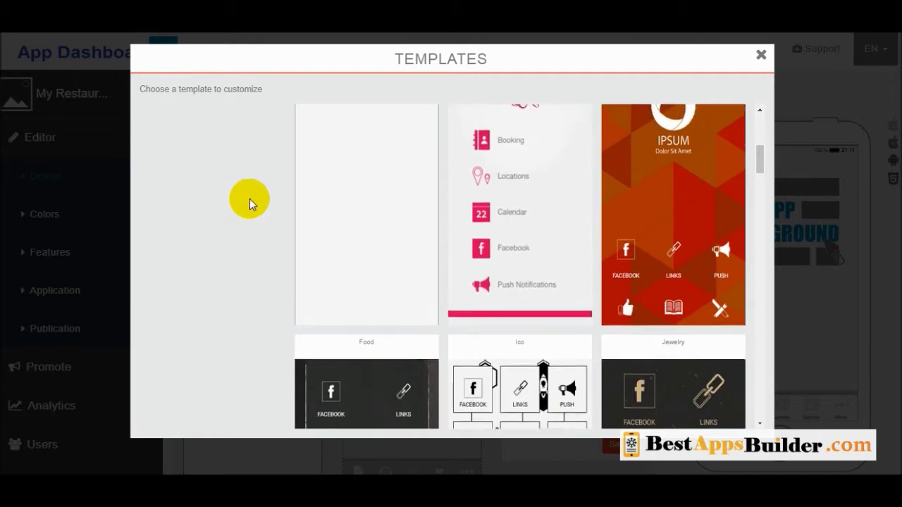
{"action": "scroll", "coordinate": [637, 145], "scroll_direction": "up", "scroll_amount": 5}
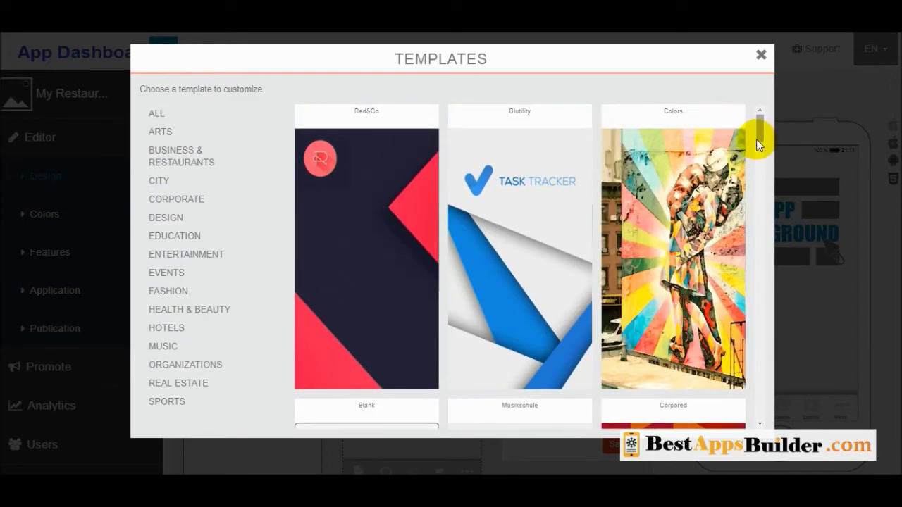
{"action": "left_click_drag", "start_coordinate": [758, 132], "coordinate": [758, 158]}
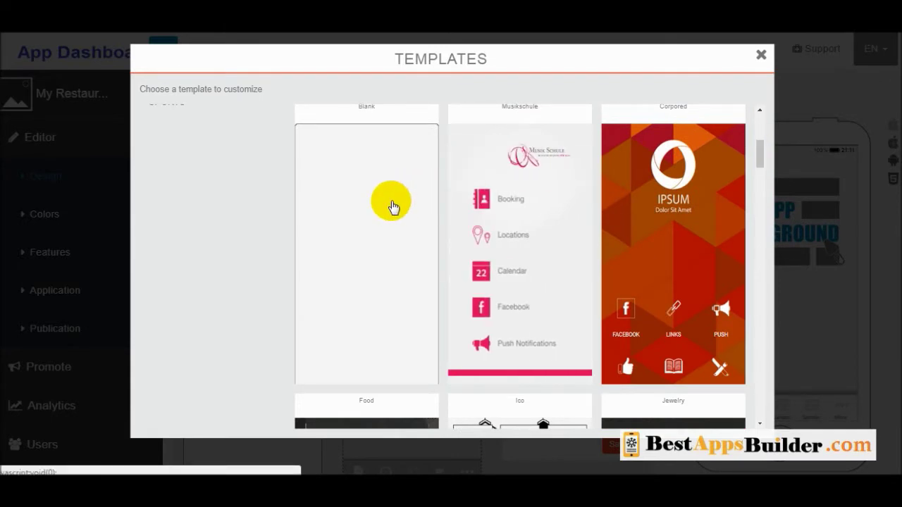
{"action": "scroll", "coordinate": [392, 206], "scroll_direction": "up", "scroll_amount": 1}
{"action": "scroll", "coordinate": [393, 207], "scroll_direction": "down", "scroll_amount": 10}
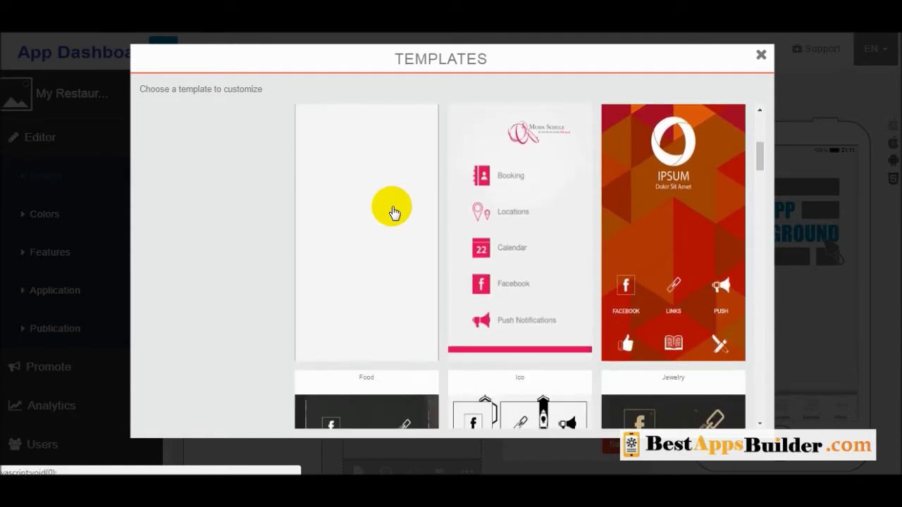
{"action": "left_click_drag", "start_coordinate": [760, 192], "coordinate": [756, 415]}
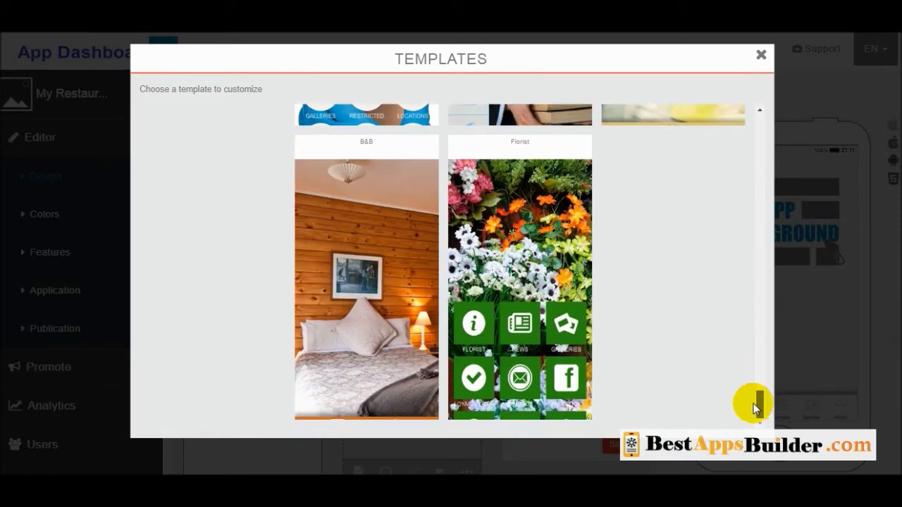
{"action": "left_click", "coordinate": [536, 245]}
{"action": "left_click", "coordinate": [525, 93]}
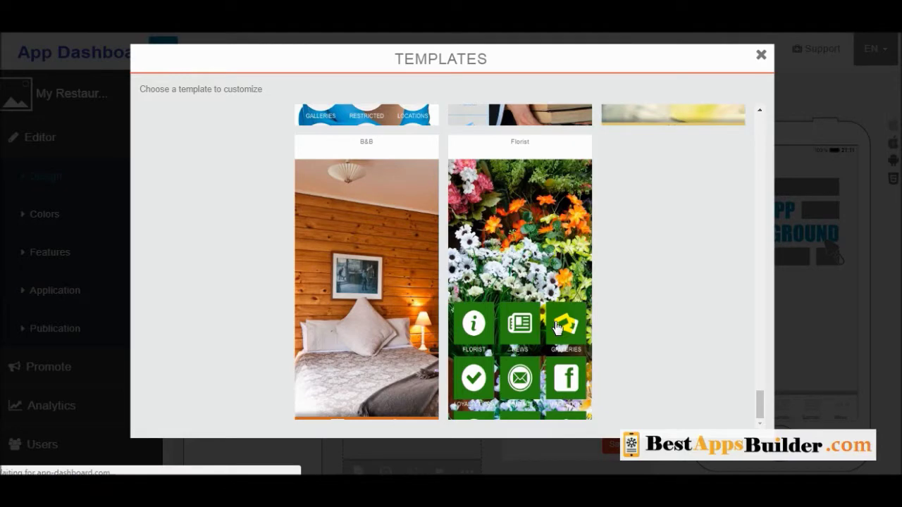
{"action": "left_click", "coordinate": [555, 326]}
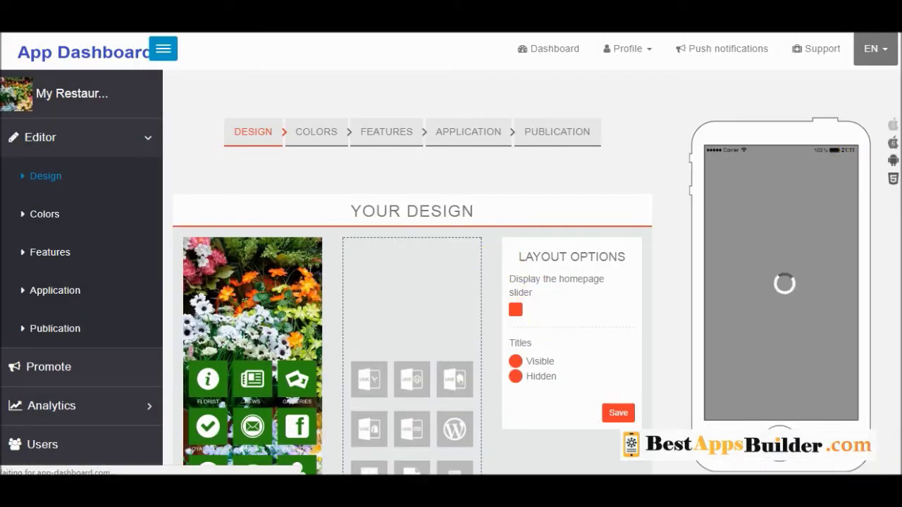
Replace the 640x1136 portrait homepage image with beach-ok1, cropped so that the hotel logo is centred.
{"action": "scroll", "coordinate": [451, 282], "scroll_direction": "down", "scroll_amount": 1}
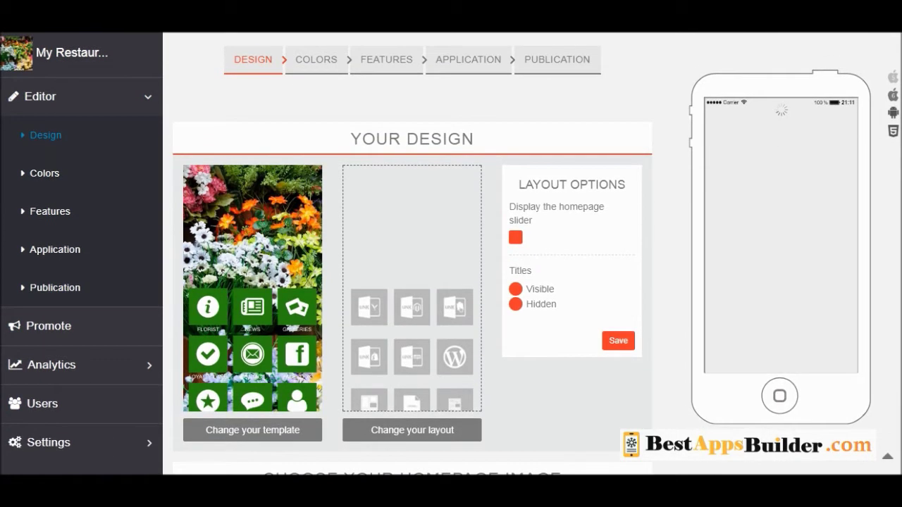
{"action": "scroll", "coordinate": [492, 259], "scroll_direction": "down", "scroll_amount": 5}
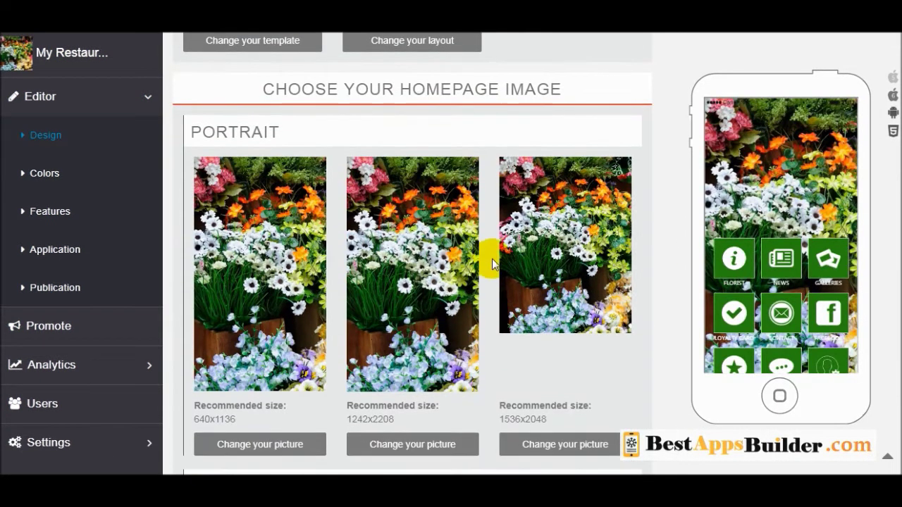
{"action": "left_click", "coordinate": [243, 448]}
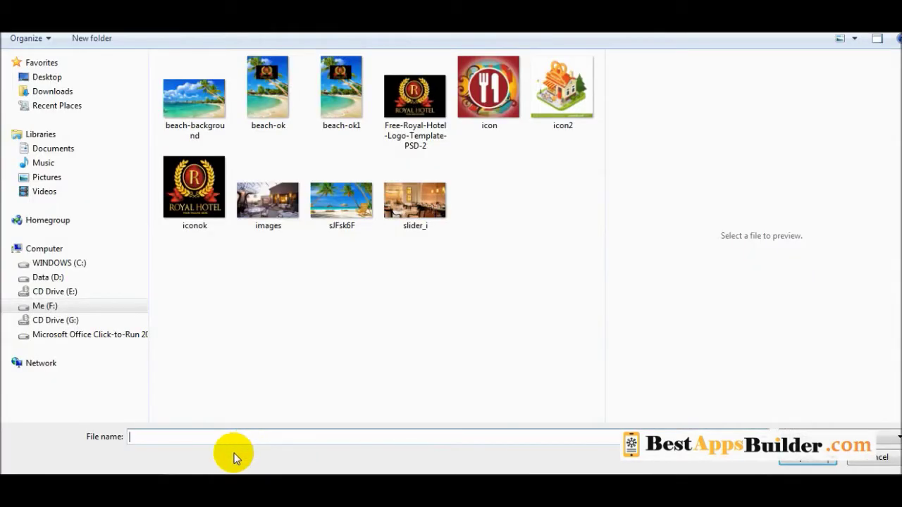
{"action": "left_click", "coordinate": [360, 105]}
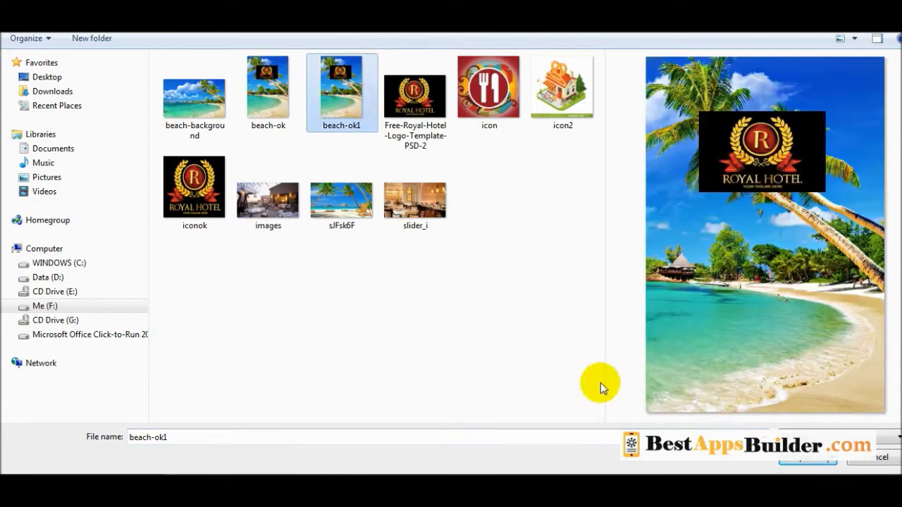
{"action": "left_click", "coordinate": [780, 467]}
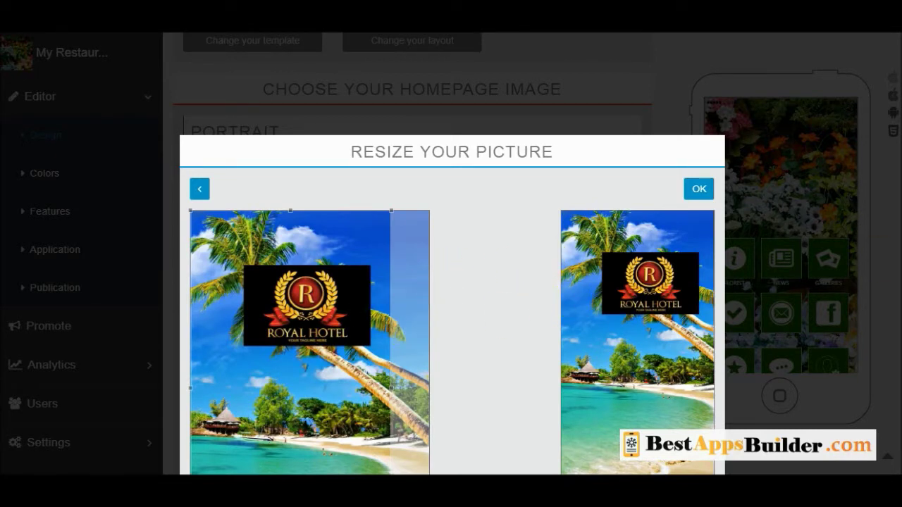
{"action": "scroll", "coordinate": [669, 281], "scroll_direction": "down", "scroll_amount": 3}
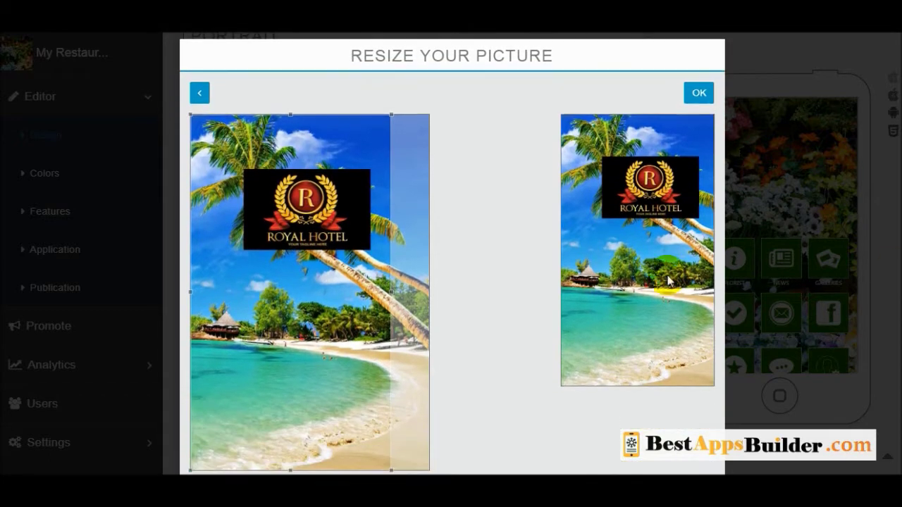
{"action": "left_click_drag", "start_coordinate": [320, 327], "coordinate": [339, 327]}
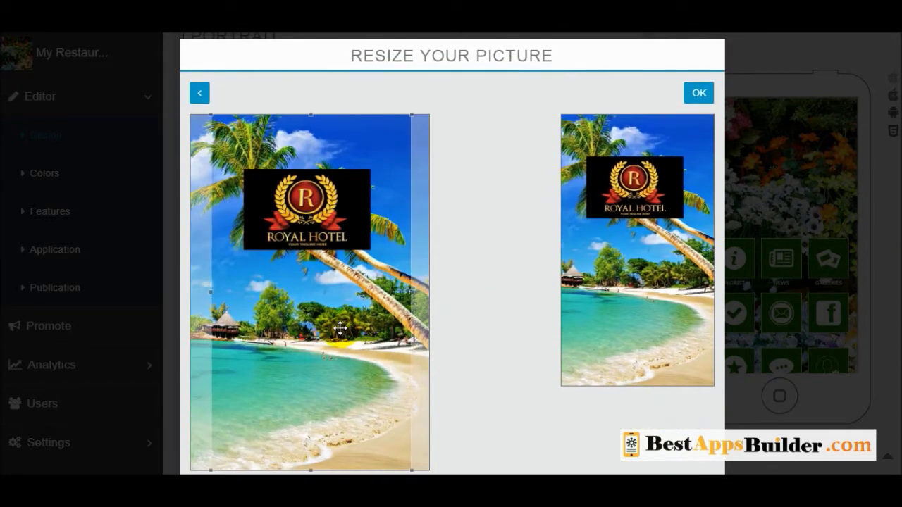
{"action": "left_click", "coordinate": [698, 94]}
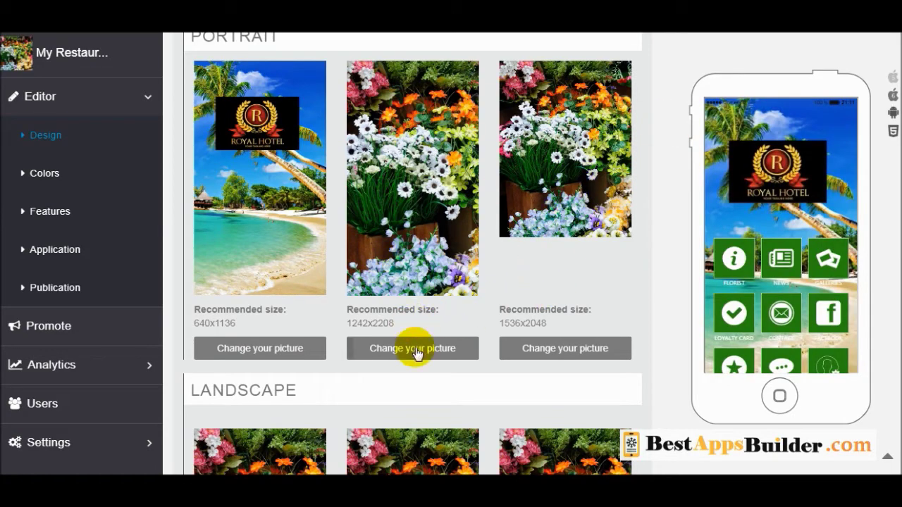
Browse the homepage image sizes and the collection of available layouts, and close the layout chooser without picking one.
{"action": "scroll", "coordinate": [413, 348], "scroll_direction": "down", "scroll_amount": 5}
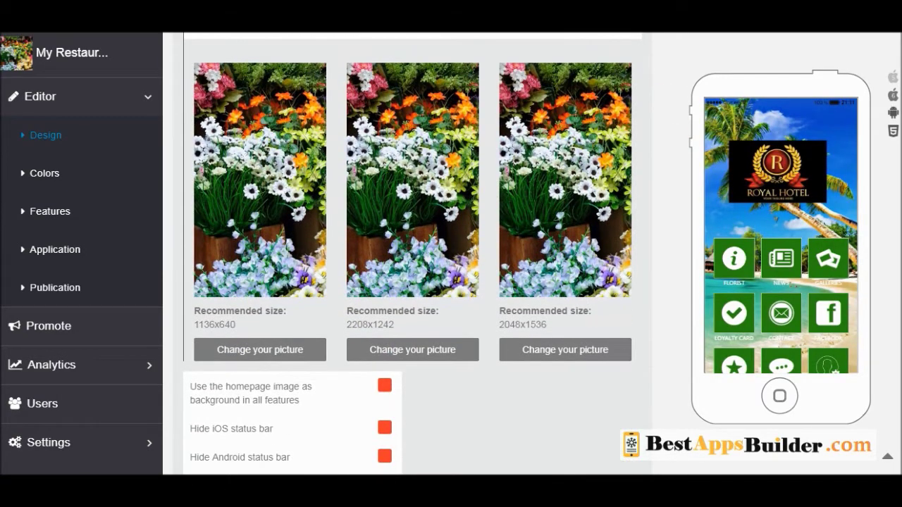
{"action": "scroll", "coordinate": [413, 253], "scroll_direction": "up", "scroll_amount": 3}
{"action": "scroll", "coordinate": [548, 230], "scroll_direction": "up", "scroll_amount": 3}
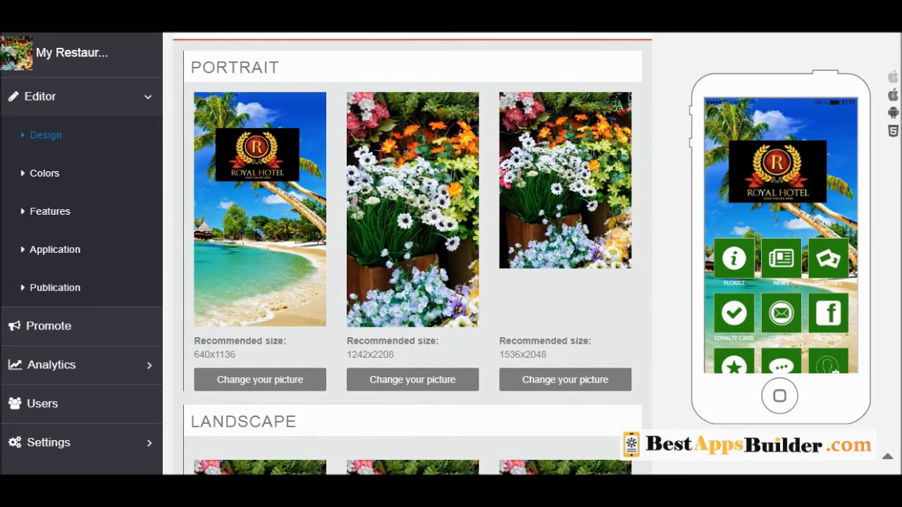
{"action": "scroll", "coordinate": [444, 359], "scroll_direction": "up", "scroll_amount": 6}
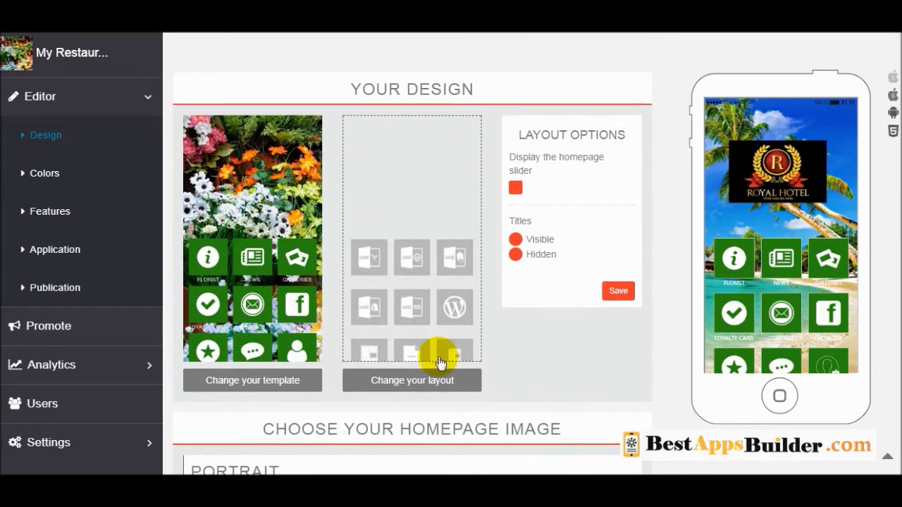
{"action": "left_click", "coordinate": [395, 384]}
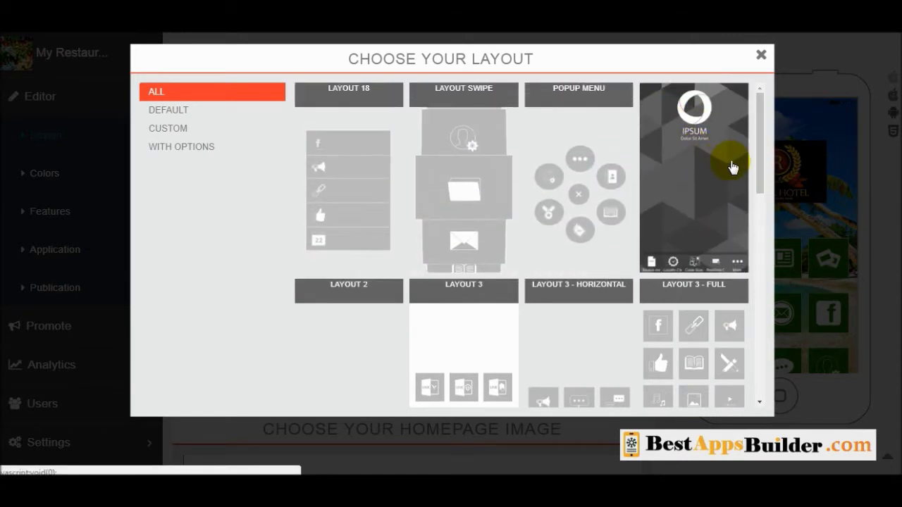
{"action": "scroll", "coordinate": [758, 243], "scroll_direction": "down", "scroll_amount": 1}
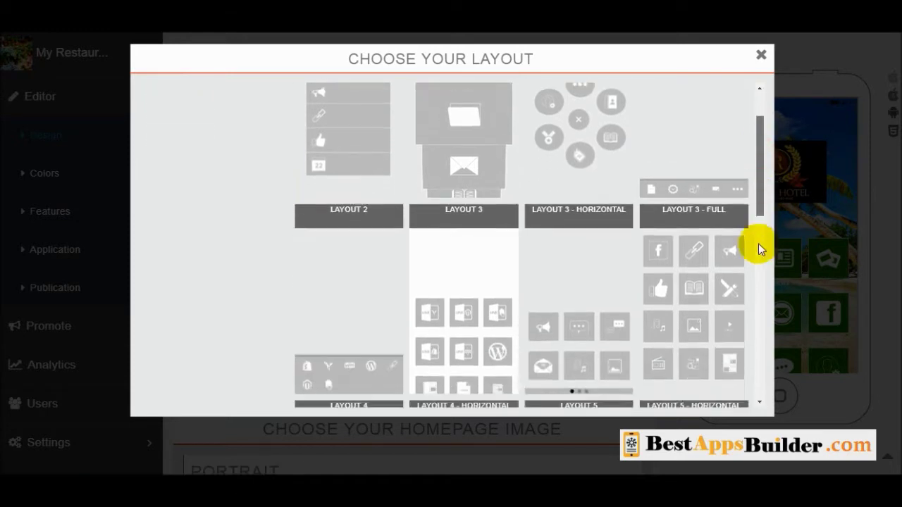
{"action": "scroll", "coordinate": [759, 248], "scroll_direction": "down", "scroll_amount": 5}
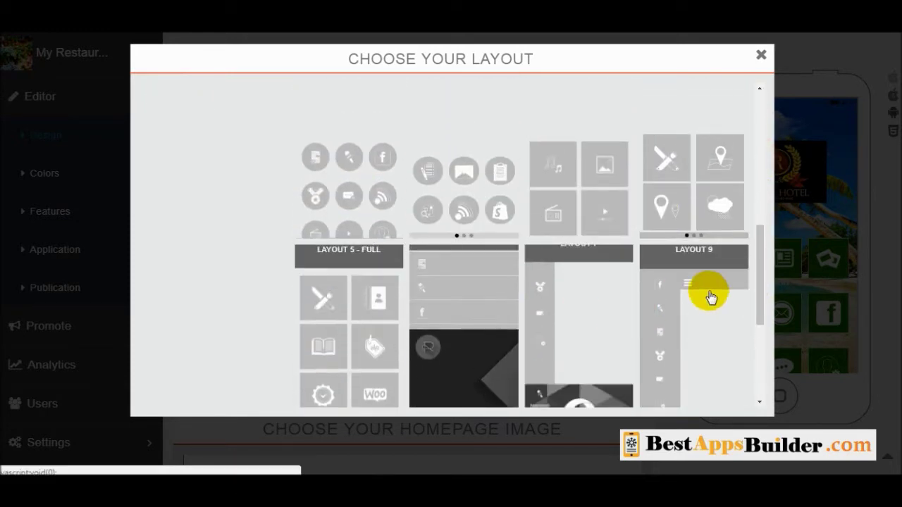
{"action": "scroll", "coordinate": [759, 279], "scroll_direction": "up", "scroll_amount": 2}
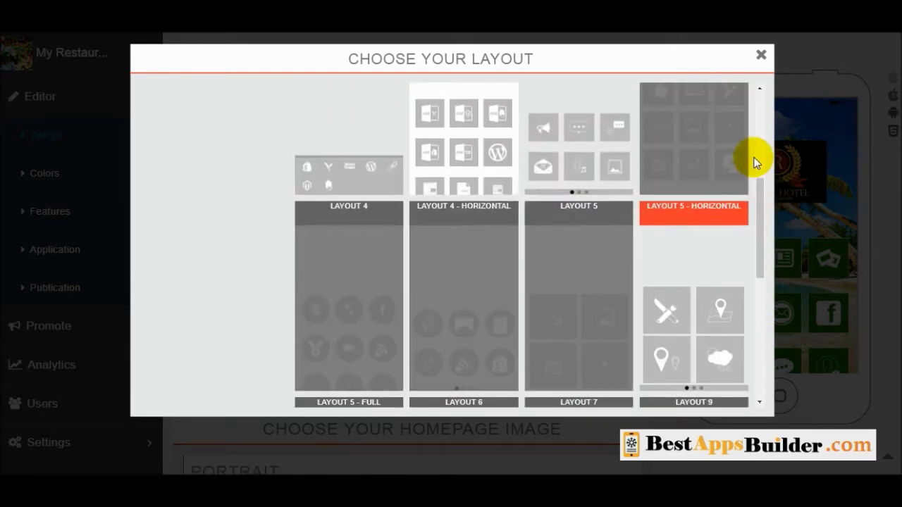
{"action": "left_click_drag", "start_coordinate": [759, 192], "coordinate": [523, 150]}
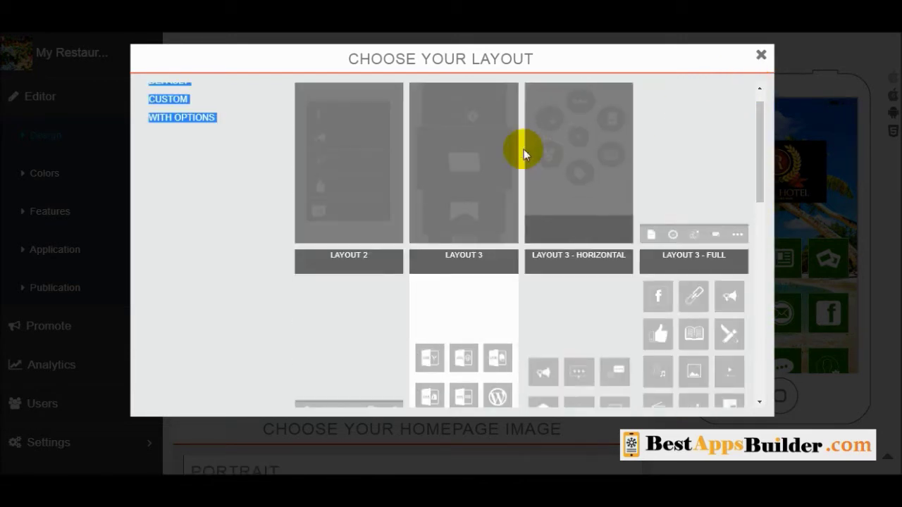
{"action": "scroll", "coordinate": [229, 168], "scroll_direction": "up", "scroll_amount": 3}
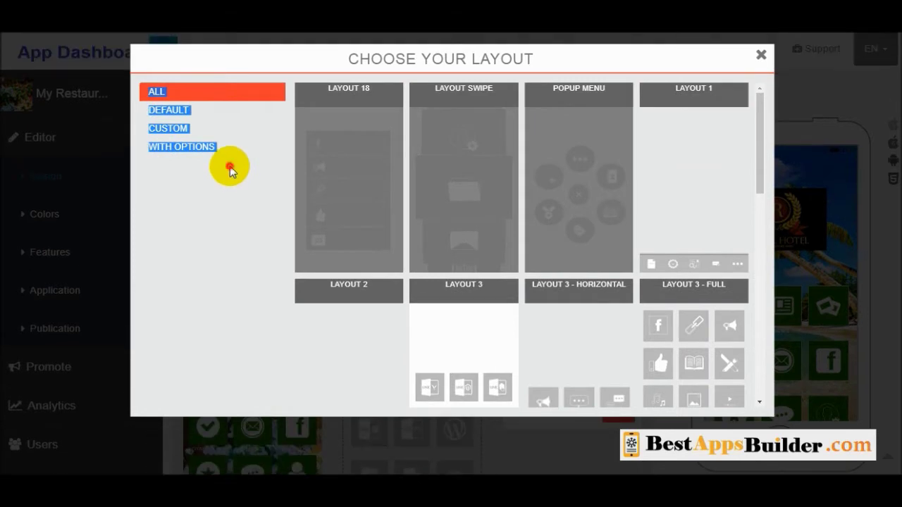
{"action": "left_click", "coordinate": [230, 166]}
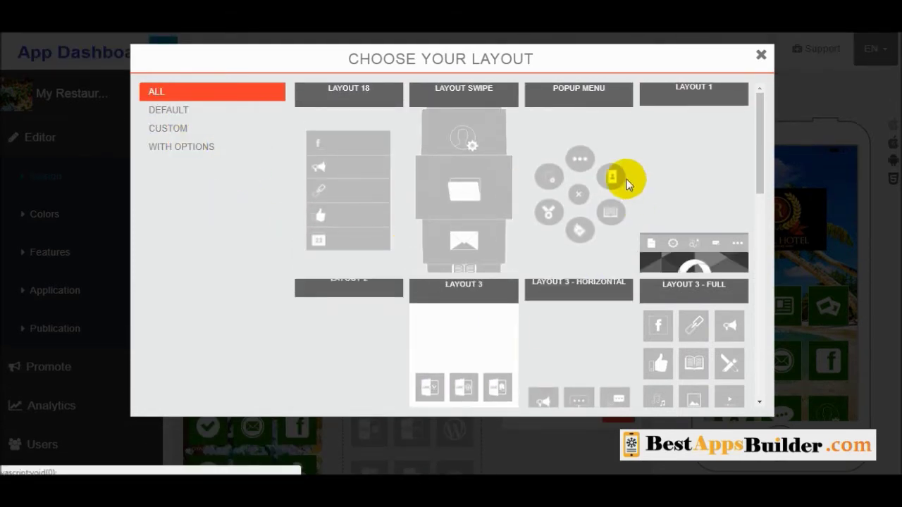
{"action": "left_click", "coordinate": [763, 54]}
{"action": "scroll", "coordinate": [399, 291], "scroll_direction": "down", "scroll_amount": 3}
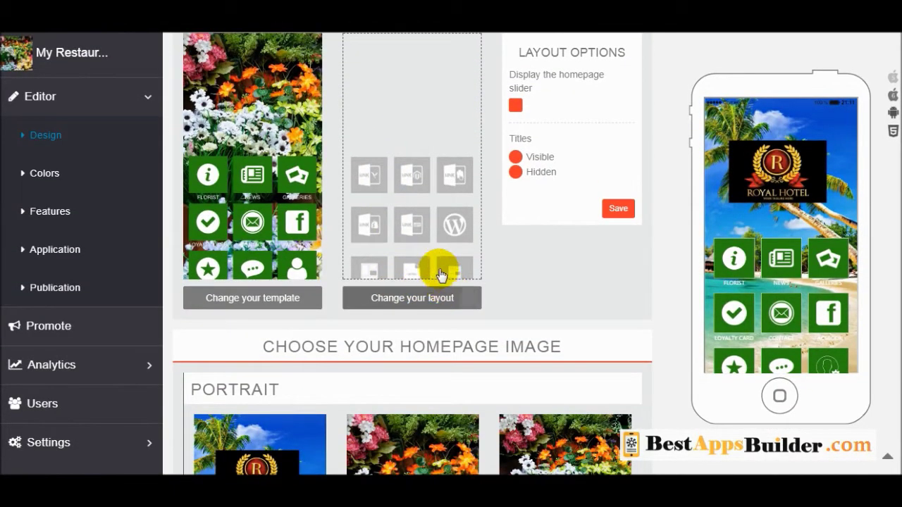
{"action": "scroll", "coordinate": [439, 279], "scroll_direction": "up", "scroll_amount": 3}
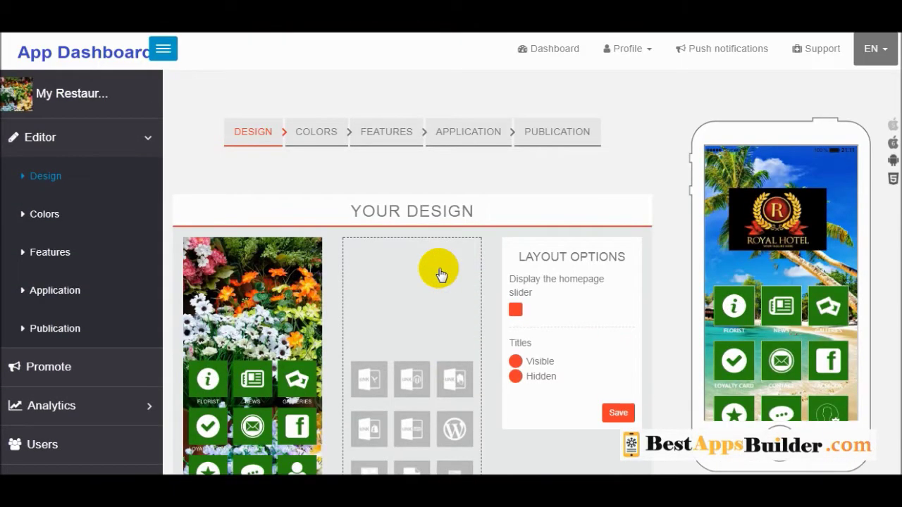
In the color settings, change the homepage text color to dark navy #252836.
{"action": "left_click", "coordinate": [319, 145]}
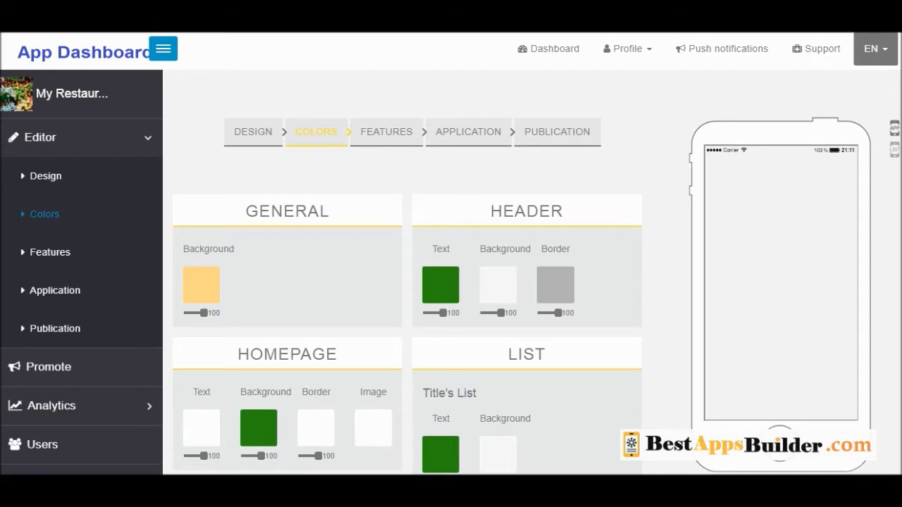
{"action": "scroll", "coordinate": [451, 254], "scroll_direction": "down", "scroll_amount": 1}
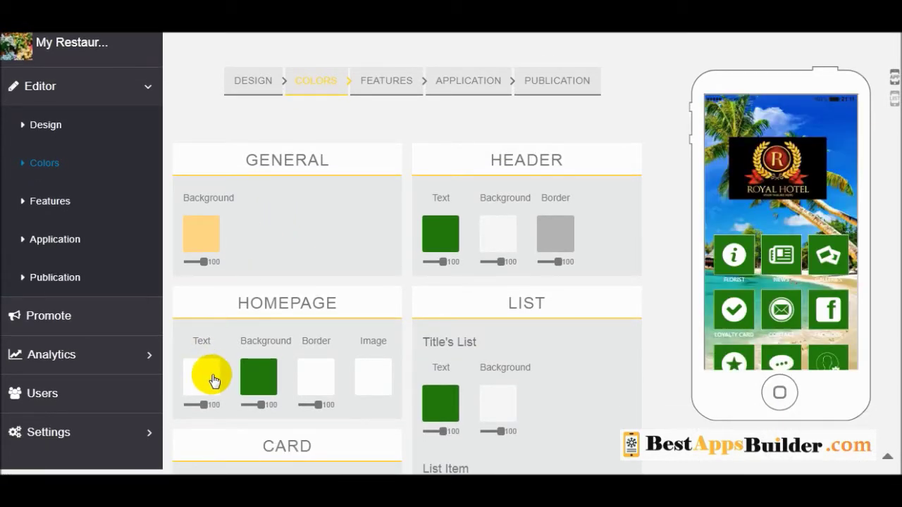
{"action": "left_click", "coordinate": [210, 384]}
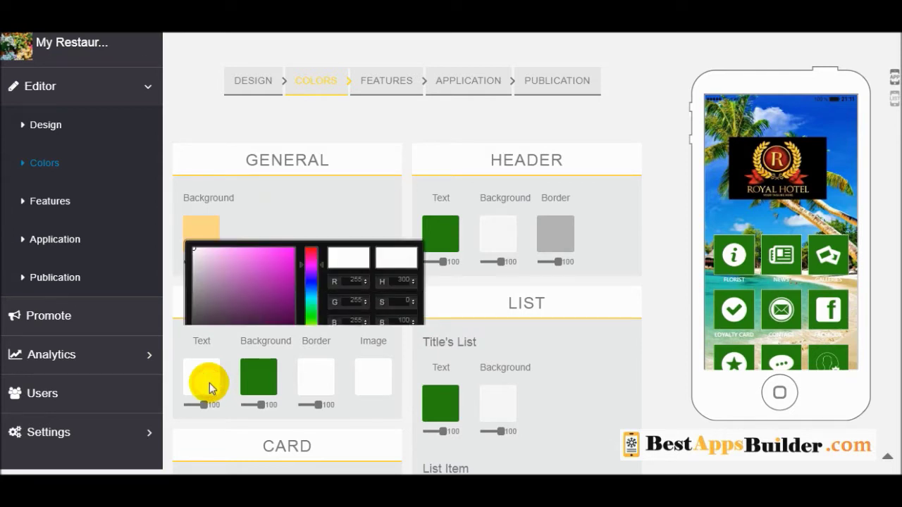
{"action": "left_click", "coordinate": [246, 335]}
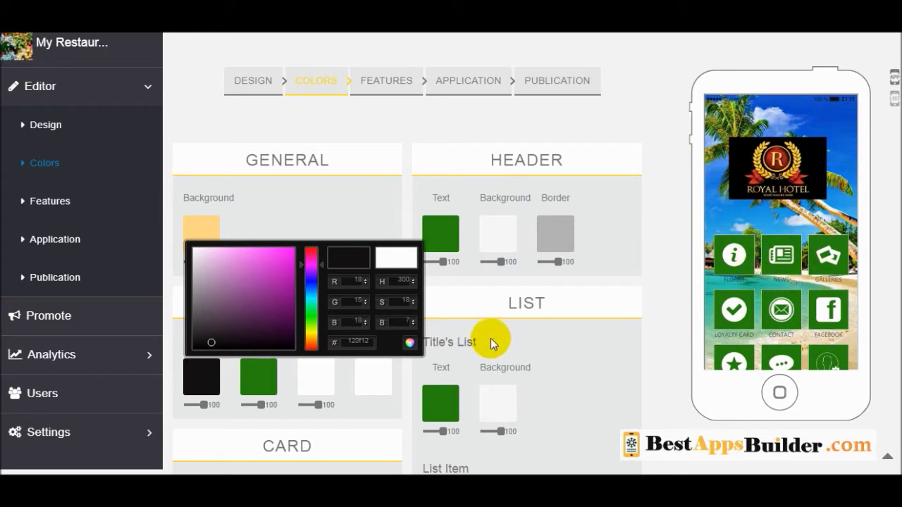
{"action": "mouse_move", "coordinate": [214, 344]}
{"action": "left_mouse_down"}
{"action": "mouse_move", "coordinate": [241, 345]}
{"action": "mouse_move", "coordinate": [226, 343]}
{"action": "left_mouse_up"}
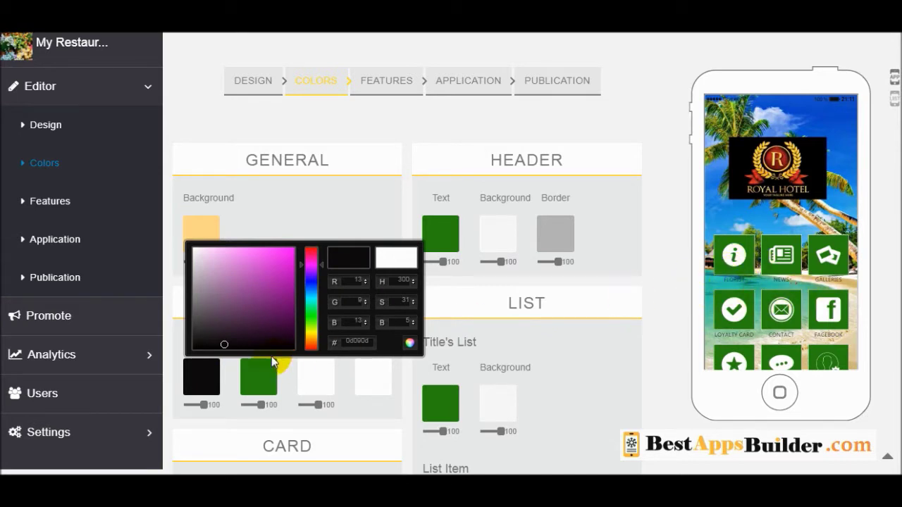
{"action": "left_click_drag", "start_coordinate": [227, 346], "coordinate": [227, 328]}
{"action": "left_click_drag", "start_coordinate": [322, 265], "coordinate": [320, 284]}
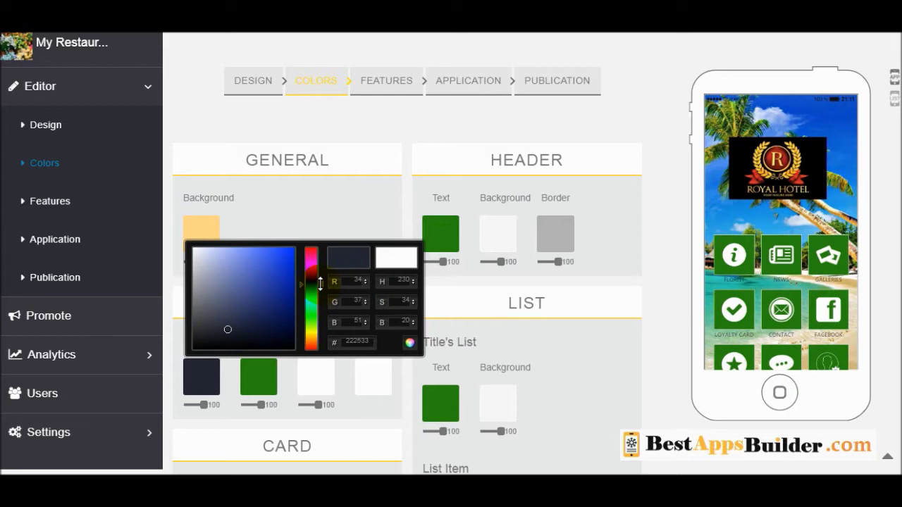
{"action": "left_click", "coordinate": [226, 327]}
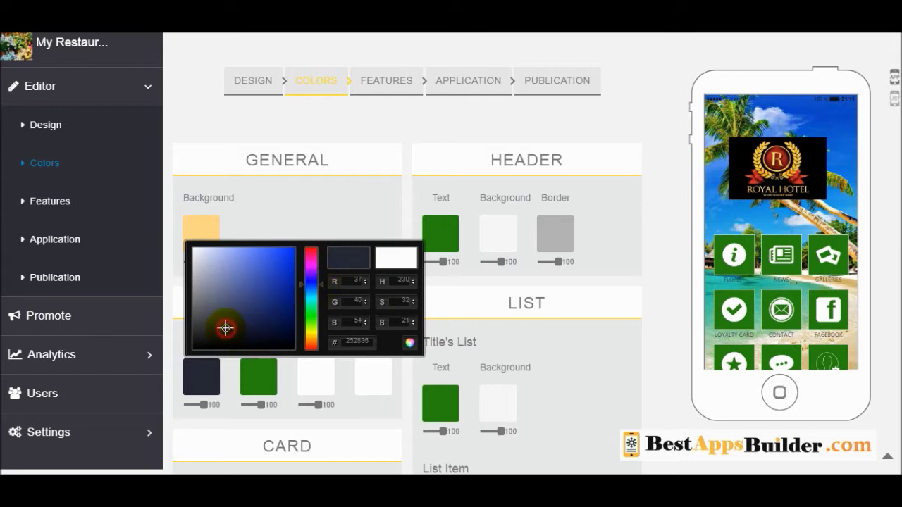
{"action": "left_click", "coordinate": [217, 389]}
Change the homepage background color to a deep blue with red 17 and green 77.
{"action": "left_click", "coordinate": [273, 382]}
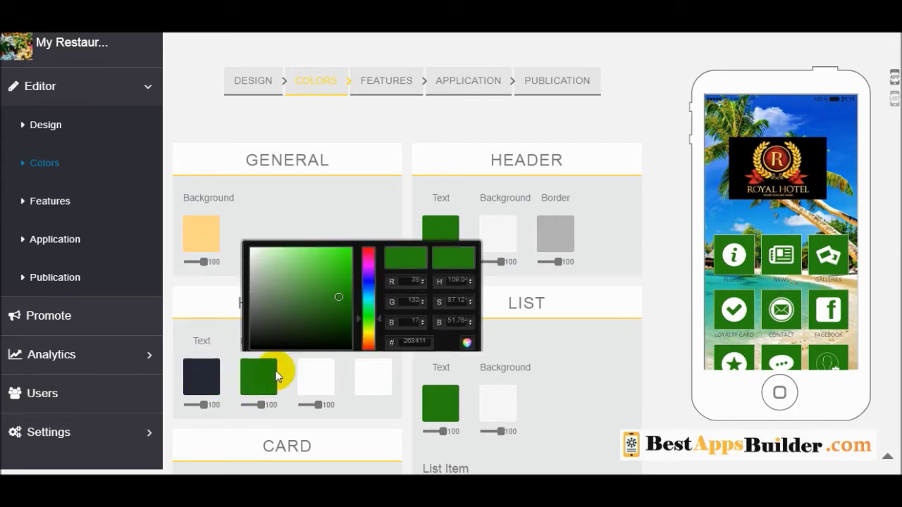
{"action": "left_click", "coordinate": [358, 318]}
{"action": "left_click_drag", "start_coordinate": [358, 303], "coordinate": [350, 286]}
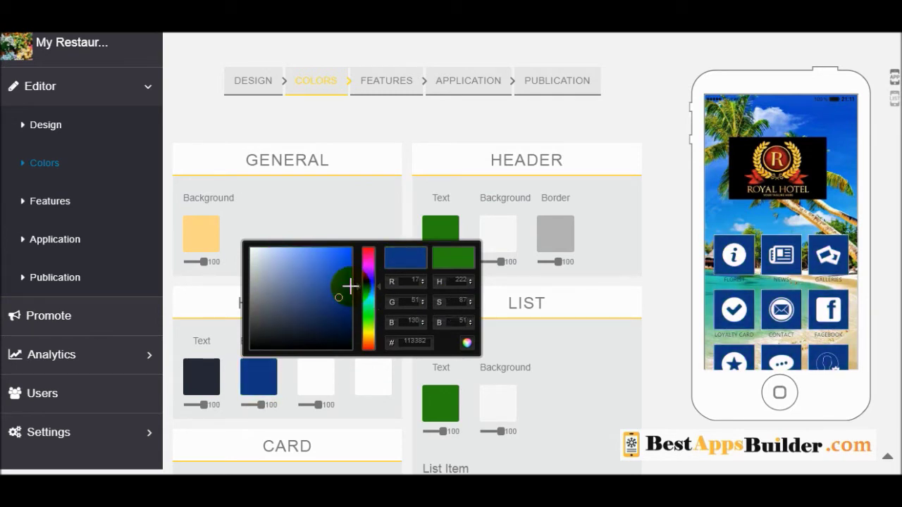
{"action": "left_click", "coordinate": [360, 303]}
{"action": "mouse_move", "coordinate": [360, 303]}
{"action": "left_mouse_down"}
{"action": "mouse_move", "coordinate": [359, 317]}
{"action": "mouse_move", "coordinate": [359, 289]}
{"action": "left_mouse_up"}
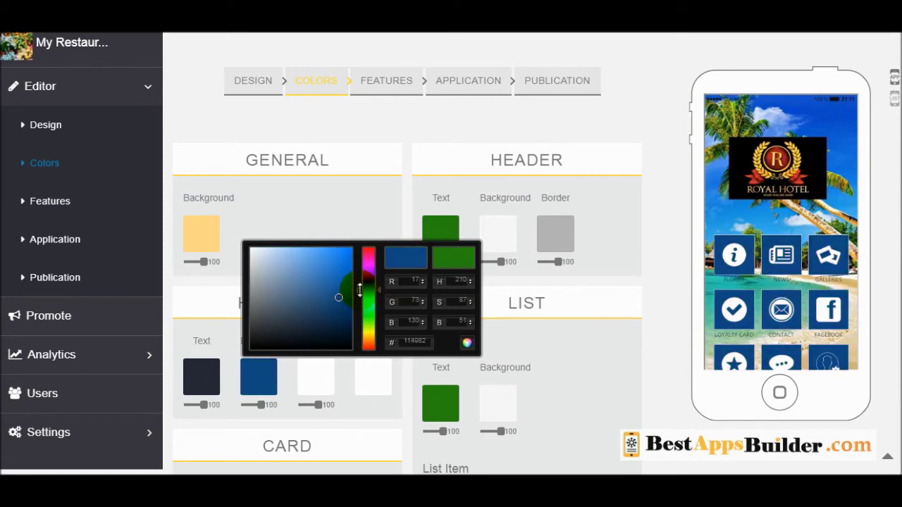
{"action": "left_click", "coordinate": [400, 416]}
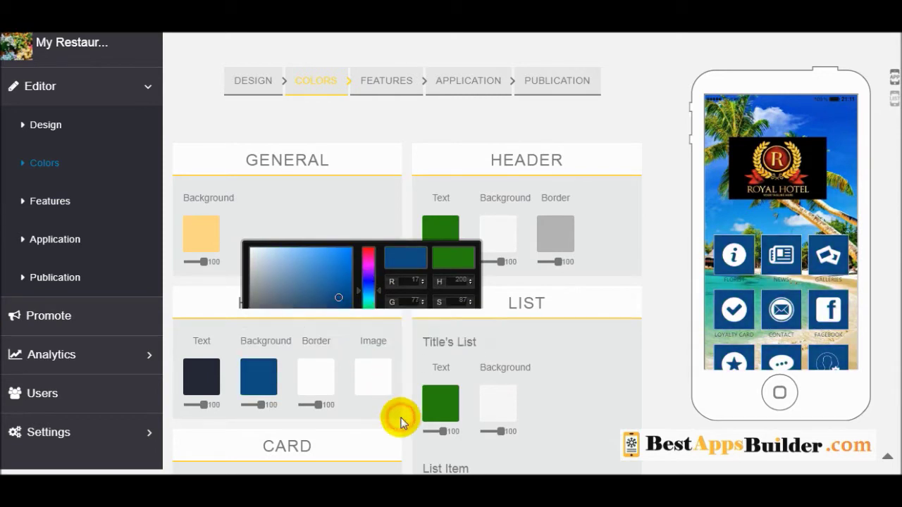
Look through the remaining color settings, from cards and buttons down to icons and spinners.
{"action": "scroll", "coordinate": [407, 282], "scroll_direction": "down", "scroll_amount": 5}
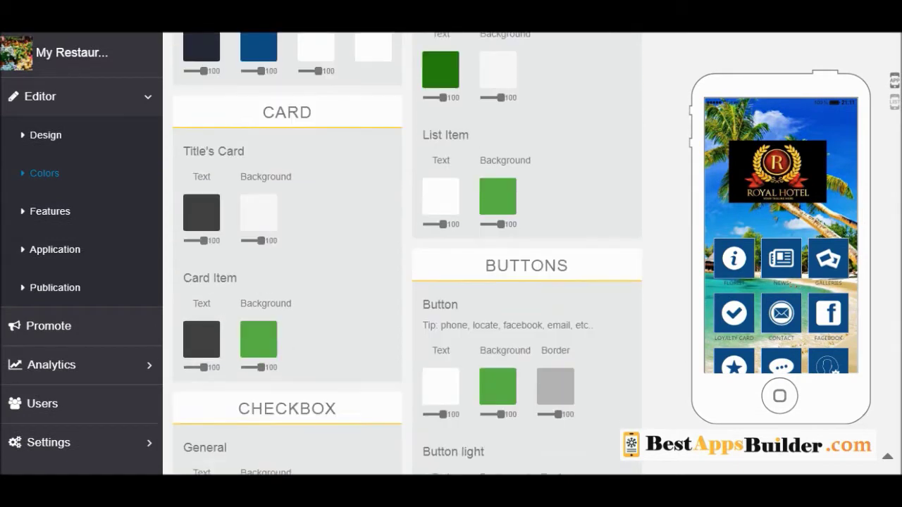
{"action": "scroll", "coordinate": [408, 282], "scroll_direction": "down", "scroll_amount": 10}
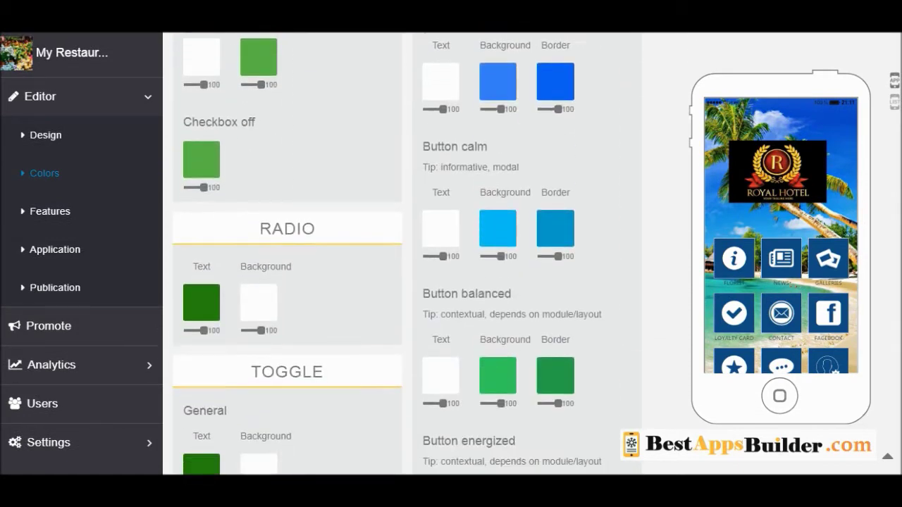
{"action": "scroll", "coordinate": [407, 282], "scroll_direction": "down", "scroll_amount": 5}
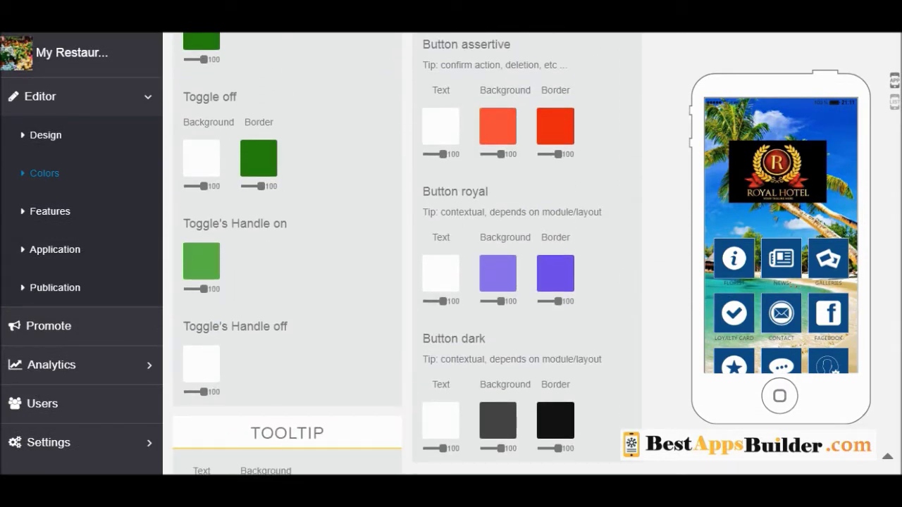
{"action": "scroll", "coordinate": [594, 306], "scroll_direction": "down", "scroll_amount": 1}
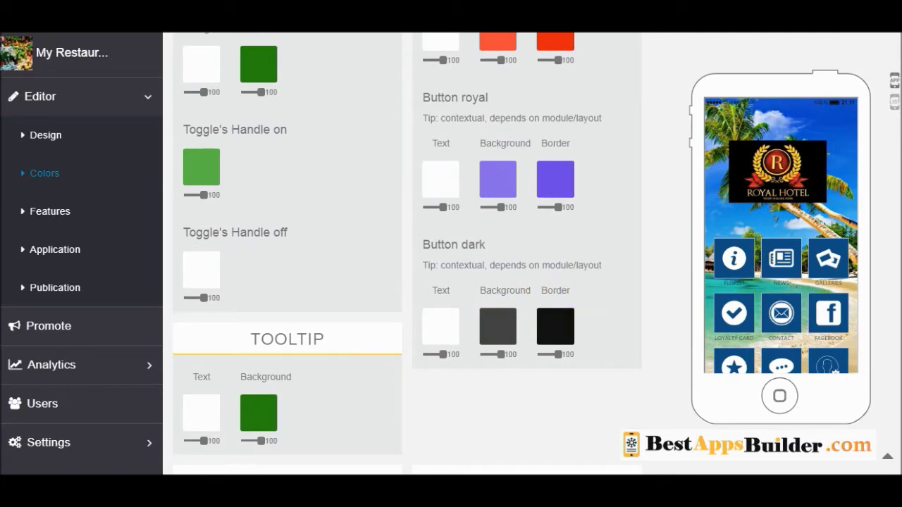
{"action": "scroll", "coordinate": [503, 326], "scroll_direction": "down", "scroll_amount": 3}
{"action": "scroll", "coordinate": [407, 253], "scroll_direction": "down", "scroll_amount": 4}
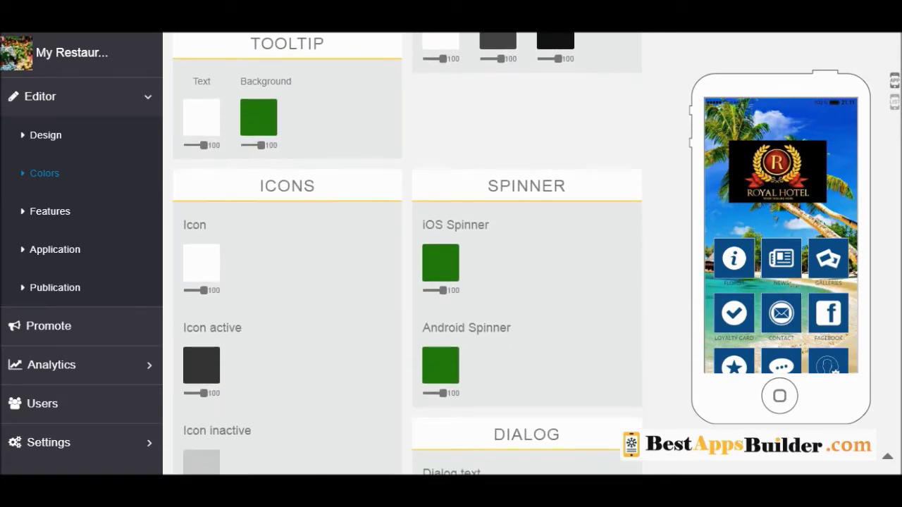
{"action": "scroll", "coordinate": [407, 254], "scroll_direction": "up", "scroll_amount": 10}
{"action": "scroll", "coordinate": [407, 254], "scroll_direction": "up", "scroll_amount": 1}
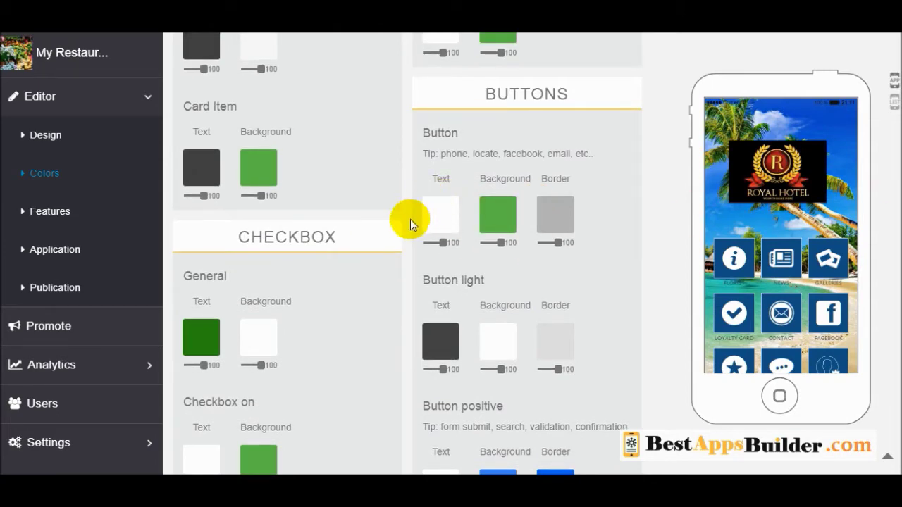
{"action": "scroll", "coordinate": [410, 220], "scroll_direction": "up", "scroll_amount": 10}
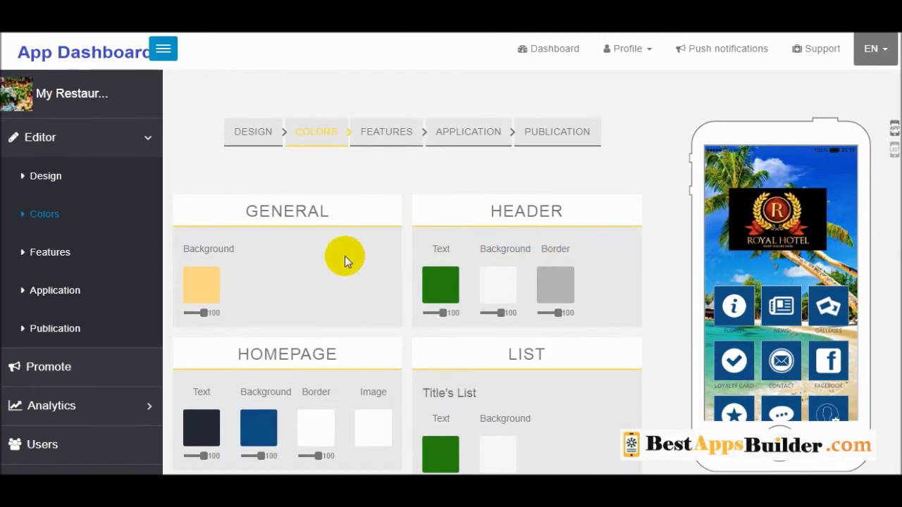
Open the app's features and look through all page types that can be added.
{"action": "left_click", "coordinate": [384, 139]}
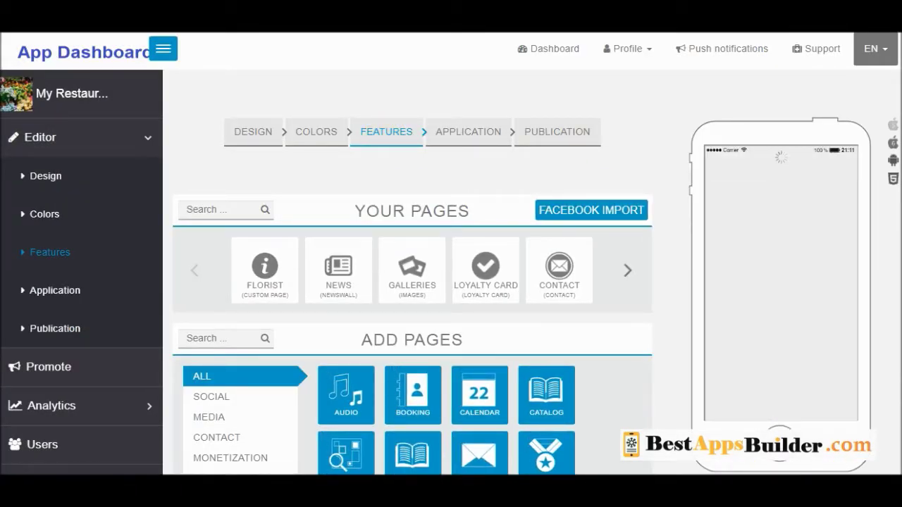
{"action": "scroll", "coordinate": [391, 247], "scroll_direction": "down", "scroll_amount": 2}
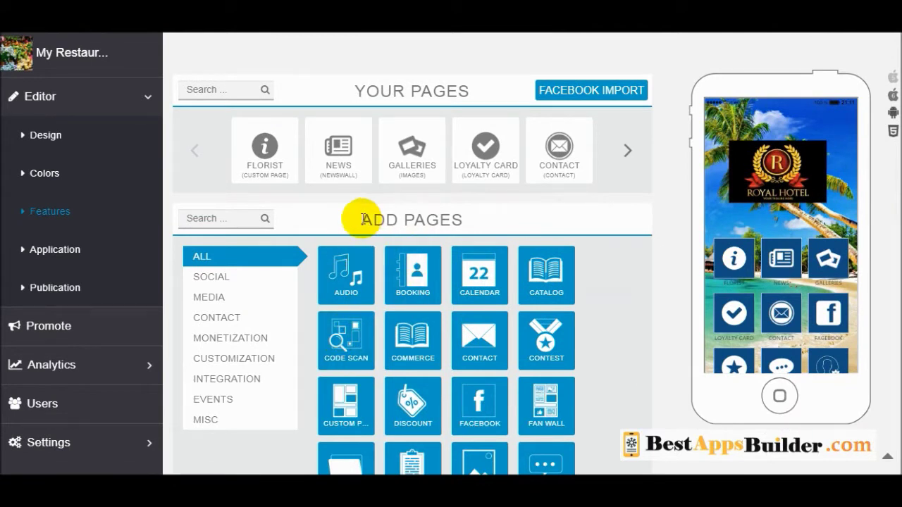
{"action": "left_click_drag", "start_coordinate": [363, 219], "coordinate": [477, 221]}
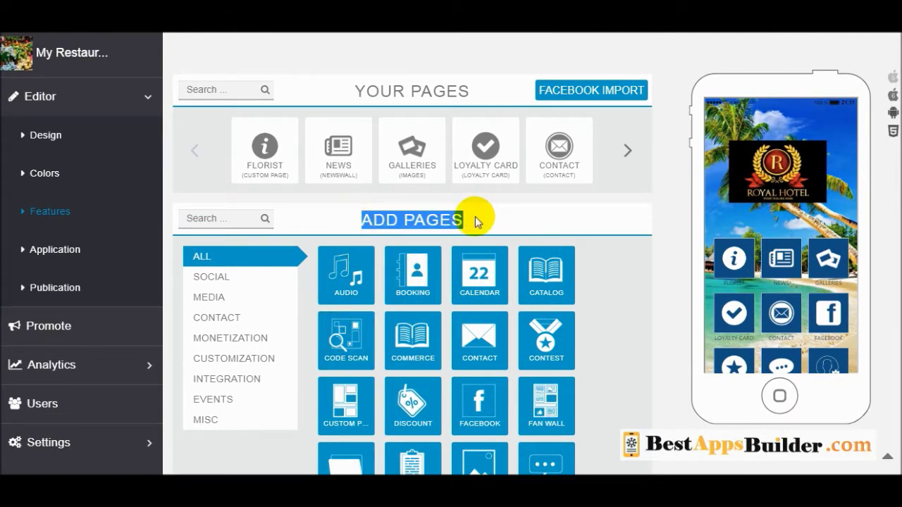
{"action": "left_click", "coordinate": [573, 236]}
{"action": "scroll", "coordinate": [656, 271], "scroll_direction": "down", "scroll_amount": 2}
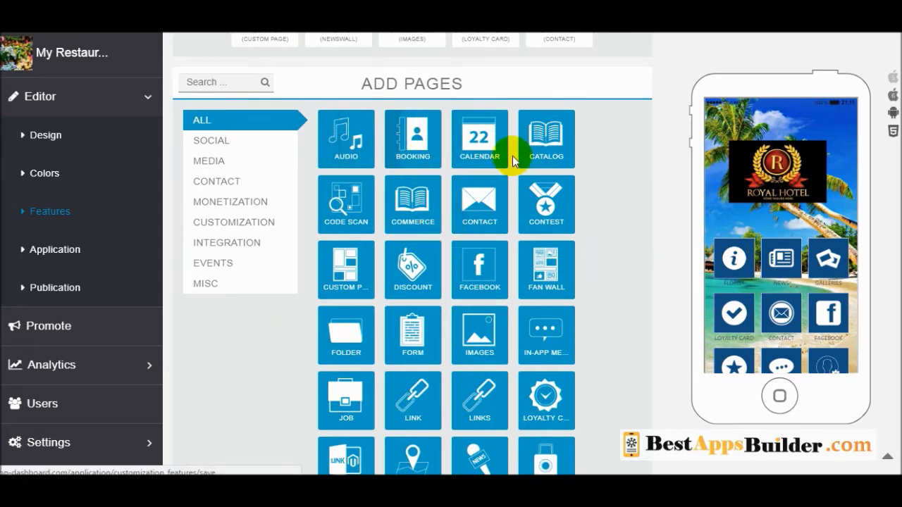
{"action": "scroll", "coordinate": [588, 182], "scroll_direction": "down", "scroll_amount": 6}
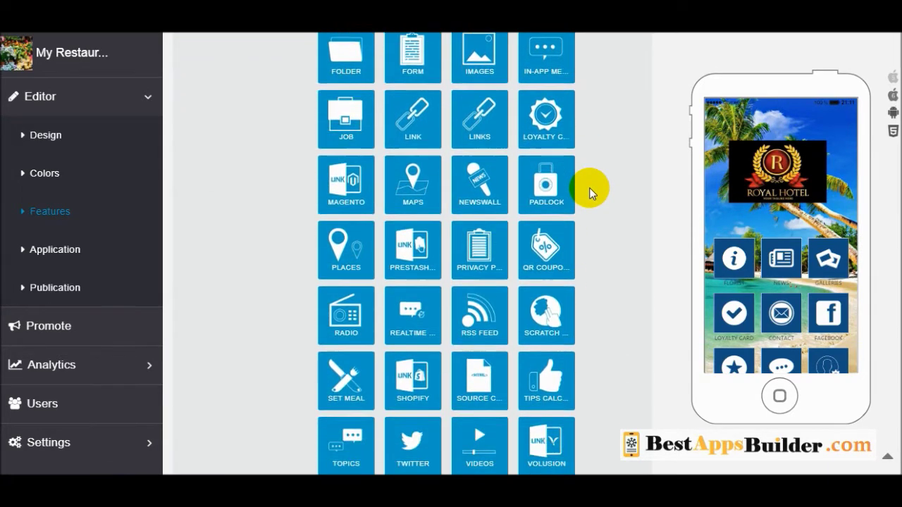
Look through the app's existing pages, from Florist to My Account, and the page types available to add.
{"action": "scroll", "coordinate": [589, 247], "scroll_direction": "up", "scroll_amount": 8}
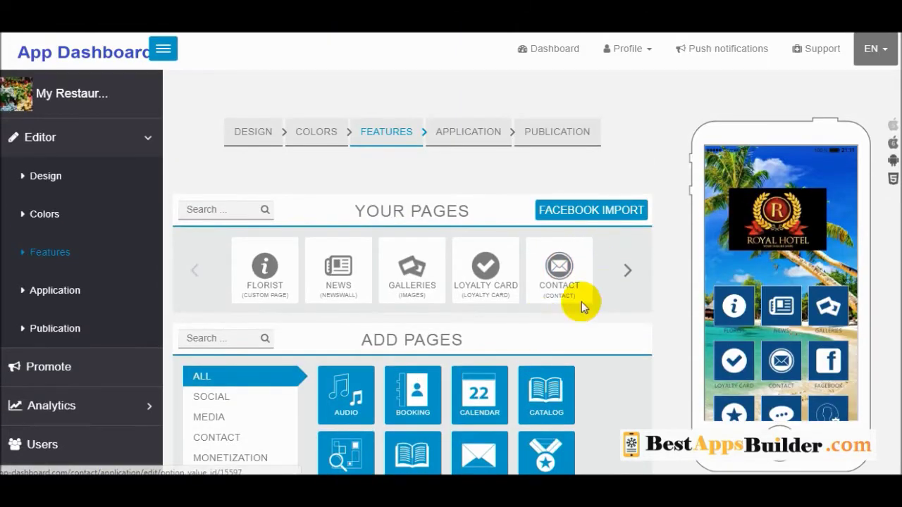
{"action": "scroll", "coordinate": [592, 296], "scroll_direction": "down", "scroll_amount": 1}
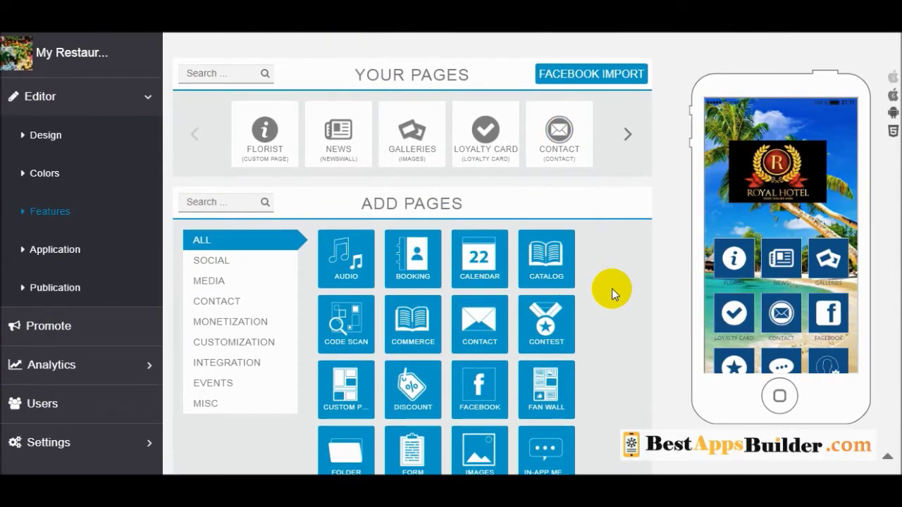
{"action": "left_click", "coordinate": [627, 135]}
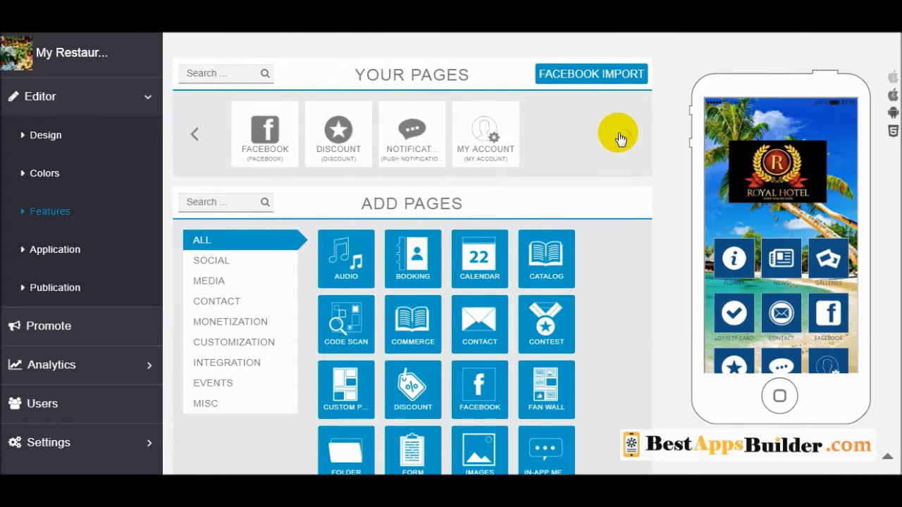
{"action": "left_click", "coordinate": [199, 141]}
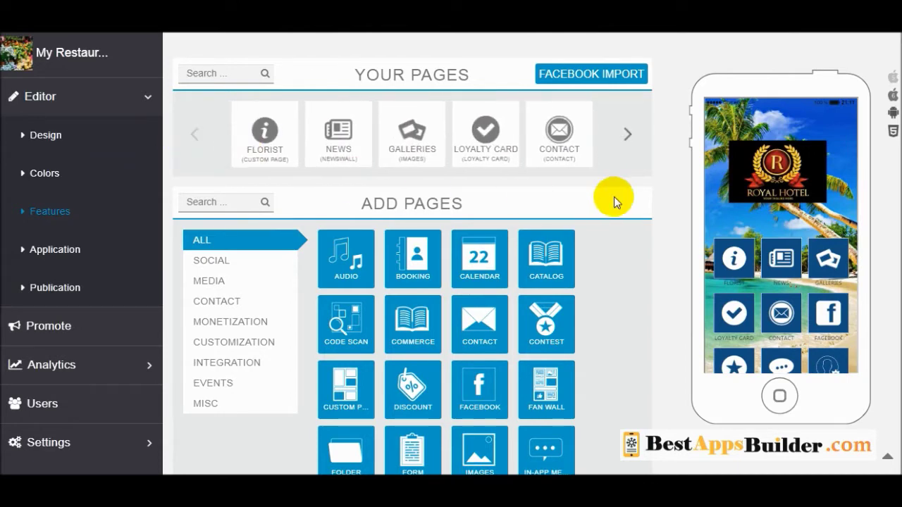
{"action": "scroll", "coordinate": [633, 197], "scroll_direction": "down", "scroll_amount": 5}
{"action": "scroll", "coordinate": [633, 195], "scroll_direction": "up", "scroll_amount": 2}
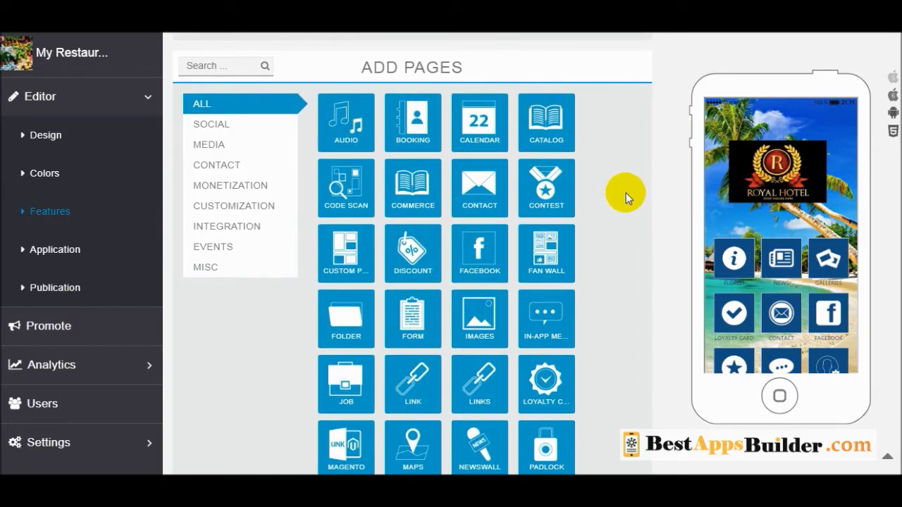
{"action": "scroll", "coordinate": [626, 195], "scroll_direction": "down", "scroll_amount": 3}
{"action": "scroll", "coordinate": [415, 248], "scroll_direction": "up", "scroll_amount": 4}
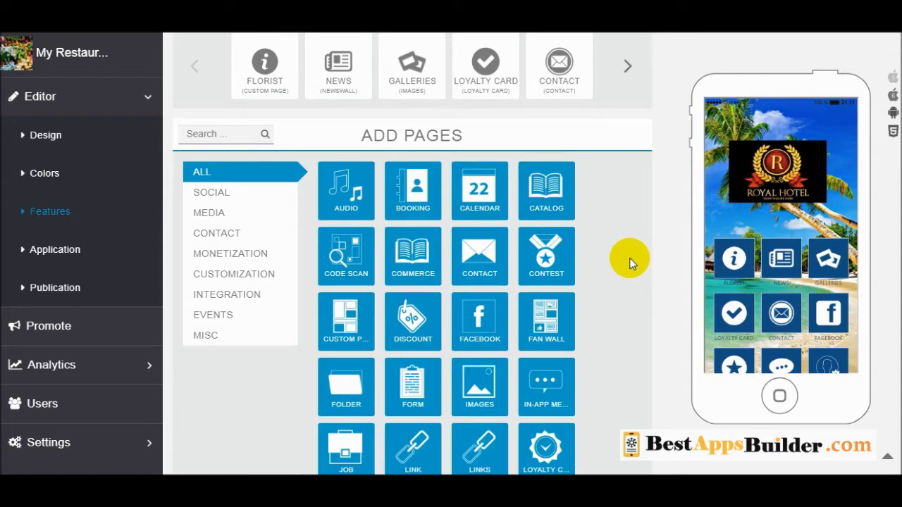
{"action": "scroll", "coordinate": [507, 268], "scroll_direction": "down", "scroll_amount": 2}
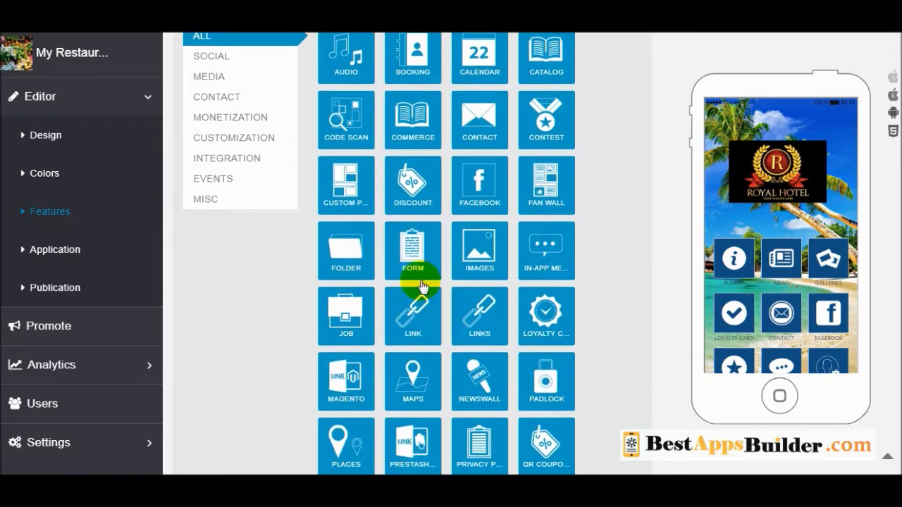
Add a Form page to the app and name it "Contact us".
{"action": "left_click", "coordinate": [403, 258]}
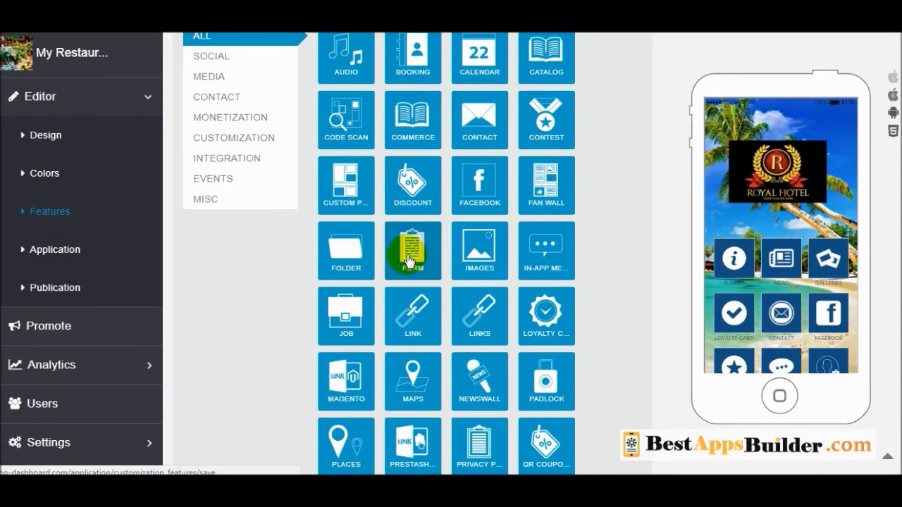
{"action": "scroll", "coordinate": [604, 247], "scroll_direction": "up", "scroll_amount": 3}
{"action": "scroll", "coordinate": [604, 247], "scroll_direction": "up", "scroll_amount": 1}
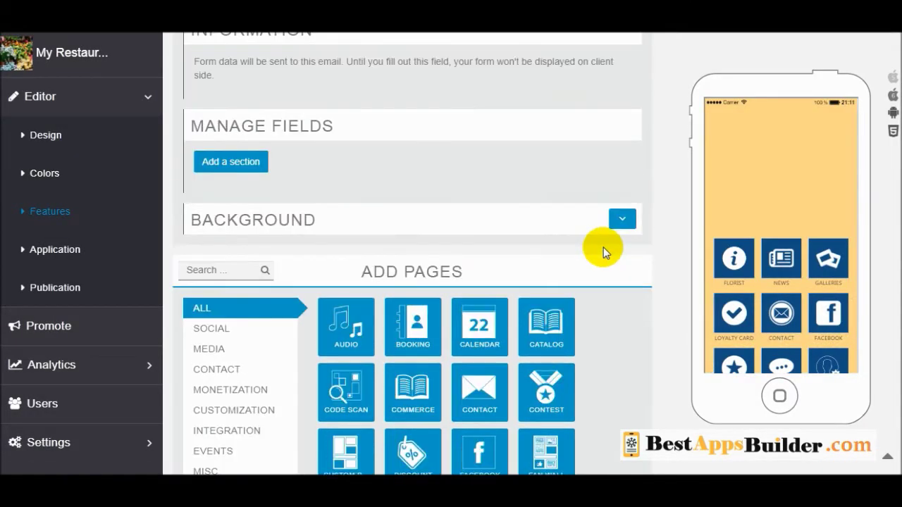
{"action": "scroll", "coordinate": [585, 258], "scroll_direction": "up", "scroll_amount": 3}
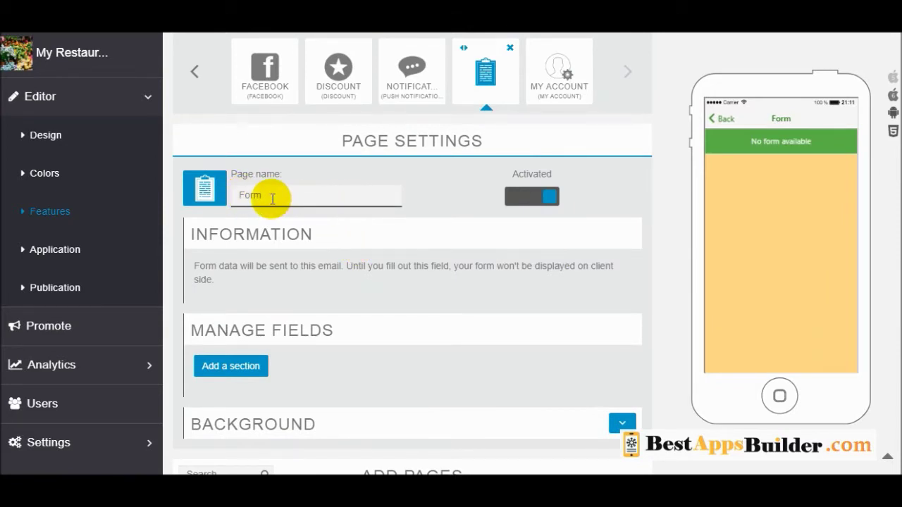
{"action": "key", "text": "BackSpace"}
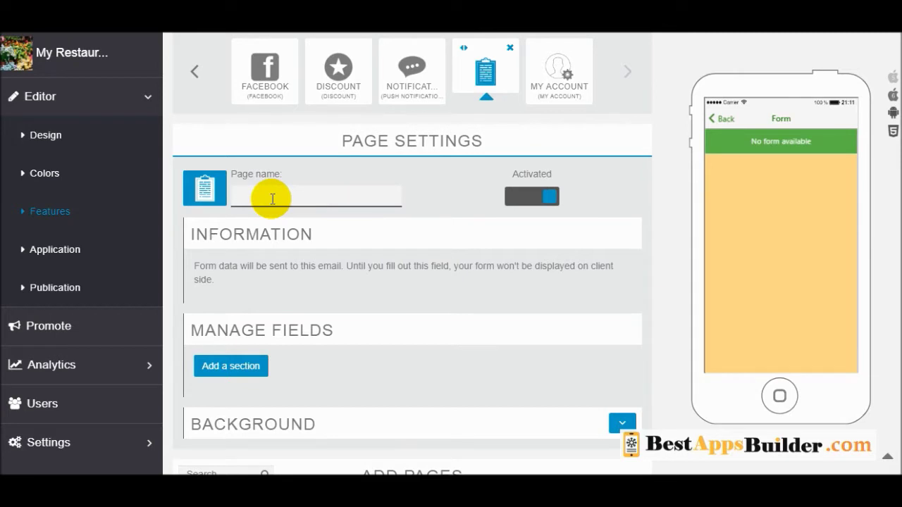
{"action": "type", "text": "Contact u"}
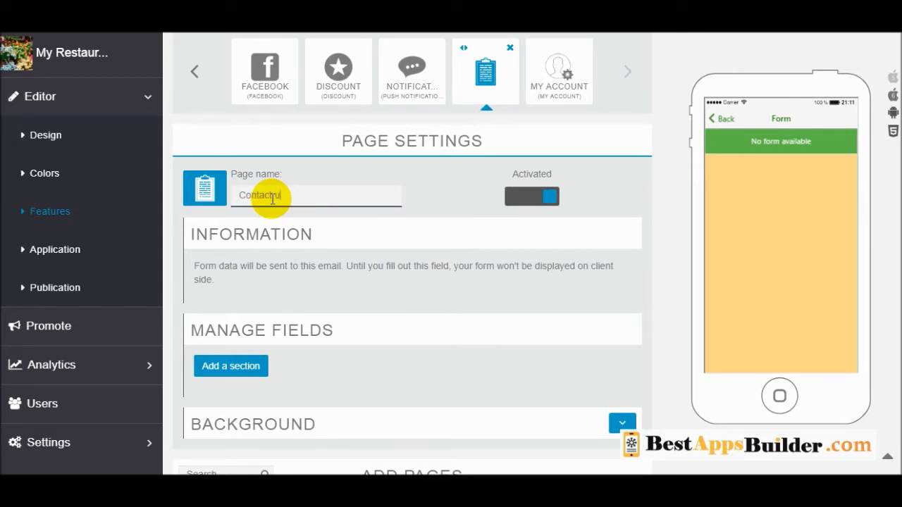
{"action": "type", "text": "s"}
{"action": "left_click", "coordinate": [386, 251]}
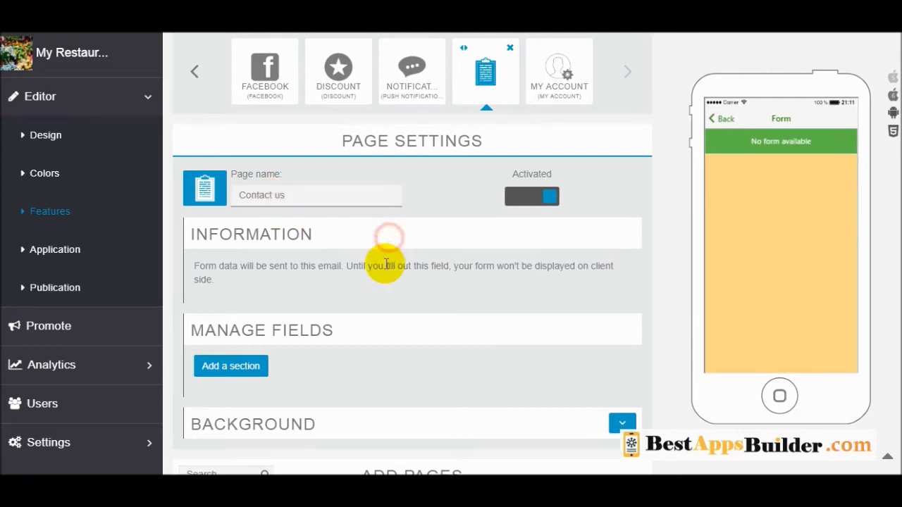
Add a section titled "Fill this form" to the Contact us form.
{"action": "scroll", "coordinate": [385, 274], "scroll_direction": "down", "scroll_amount": 1}
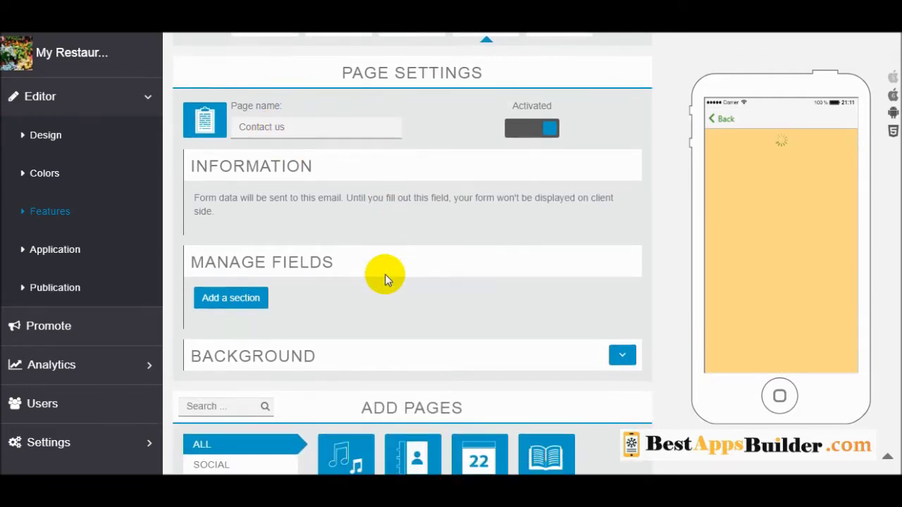
{"action": "left_click", "coordinate": [220, 299]}
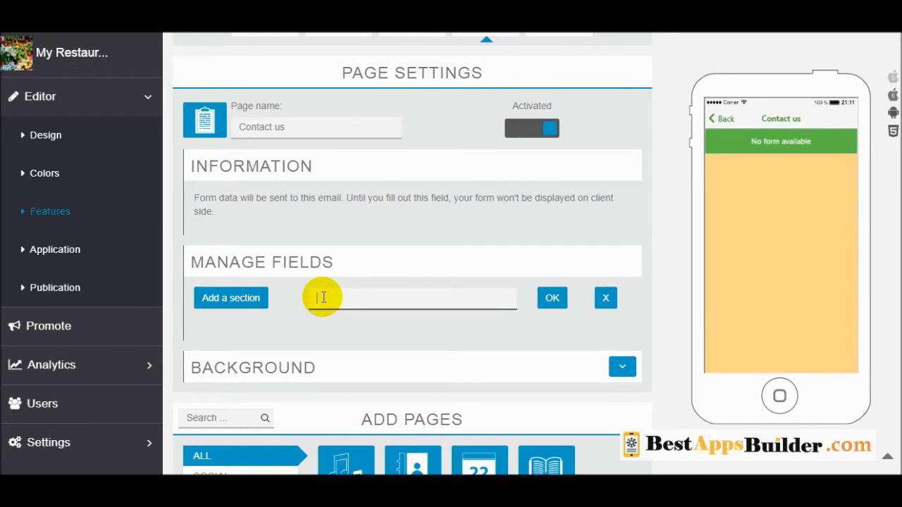
{"action": "left_click", "coordinate": [322, 297]}
{"action": "type", "text": "fill this form"}
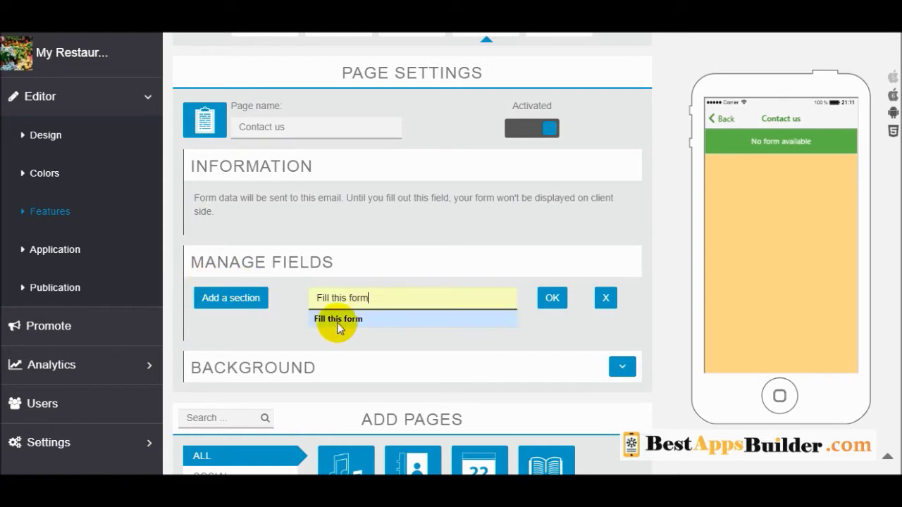
{"action": "left_click", "coordinate": [337, 319]}
{"action": "left_click", "coordinate": [548, 301]}
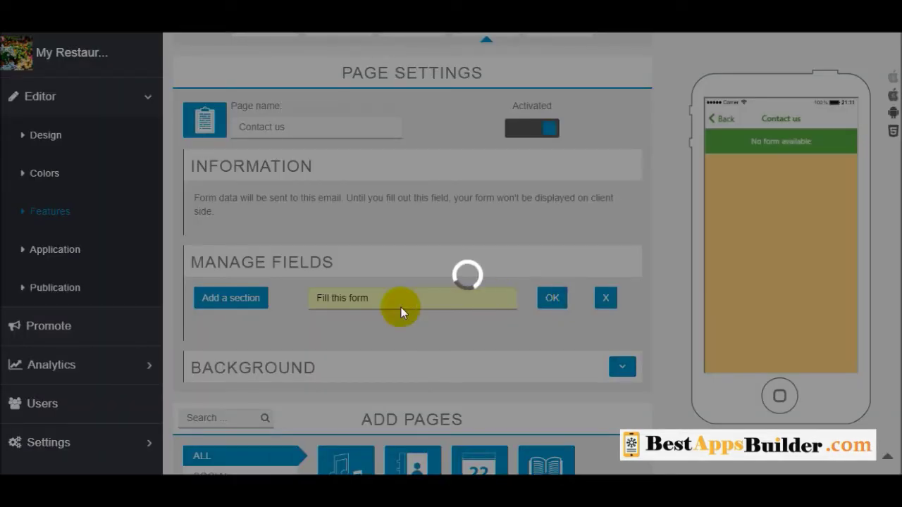
Add a required single-line text field called "Name" to the "Fill this form" section.
{"action": "scroll", "coordinate": [465, 311], "scroll_direction": "down", "scroll_amount": 2}
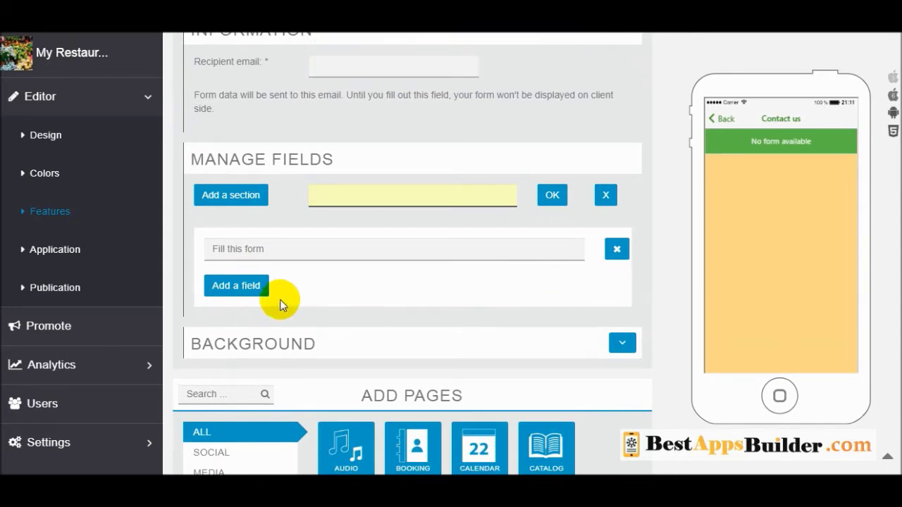
{"action": "left_click", "coordinate": [235, 287]}
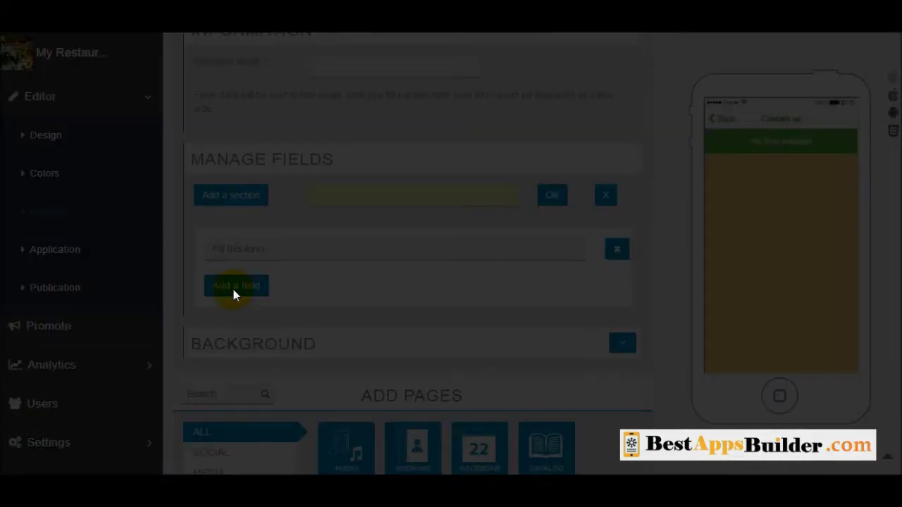
{"action": "left_click", "coordinate": [423, 217]}
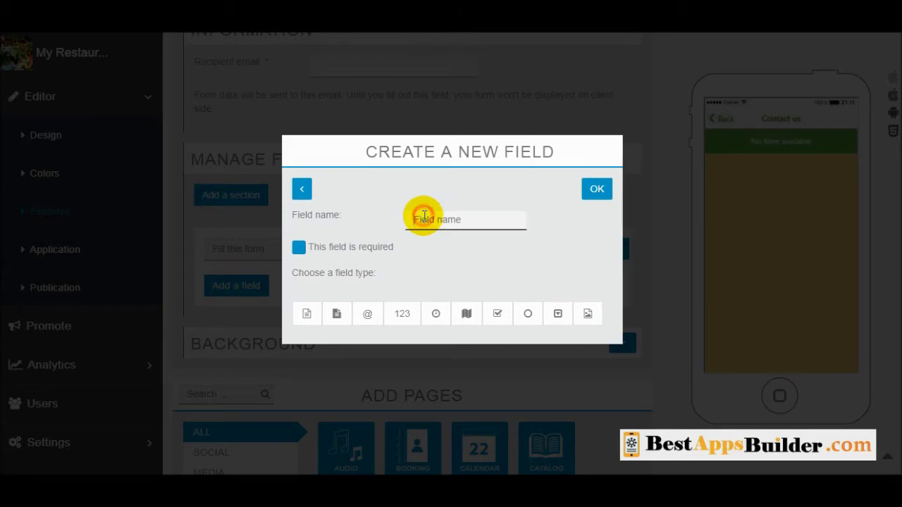
{"action": "type", "text": "Name"}
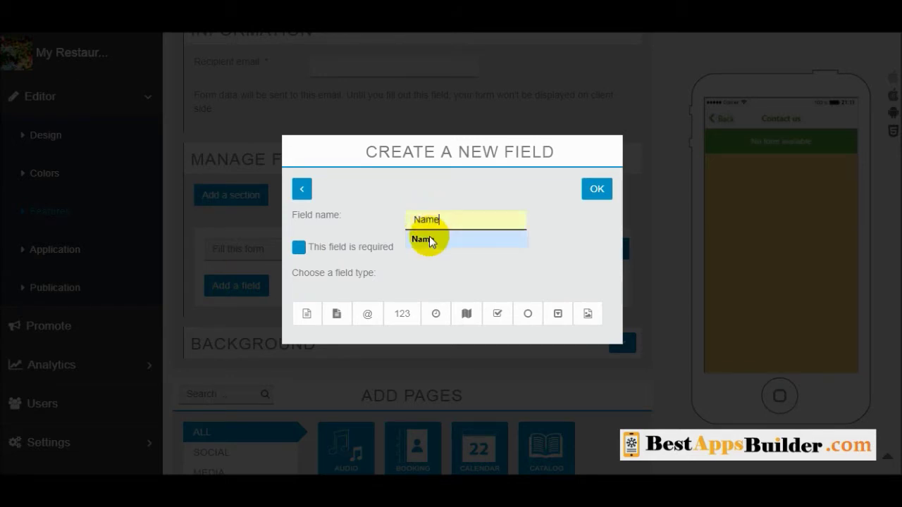
{"action": "left_click", "coordinate": [427, 239]}
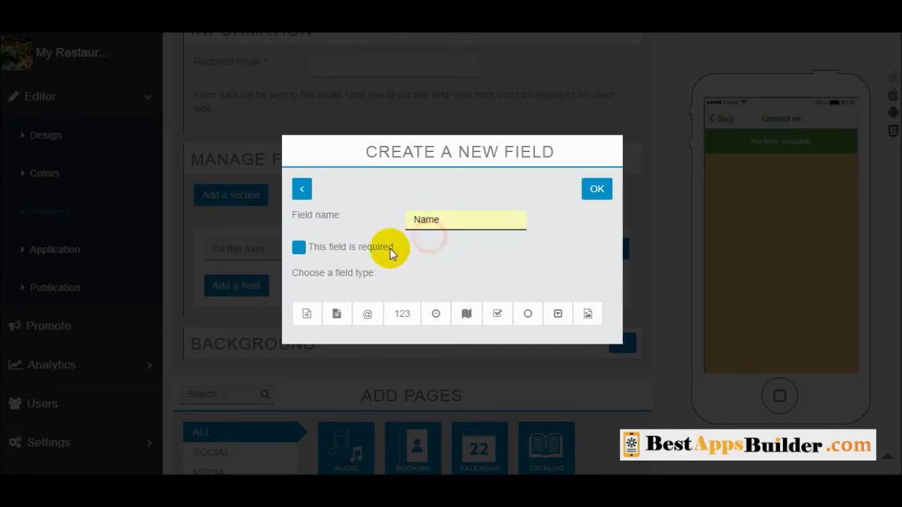
{"action": "left_click", "coordinate": [300, 250]}
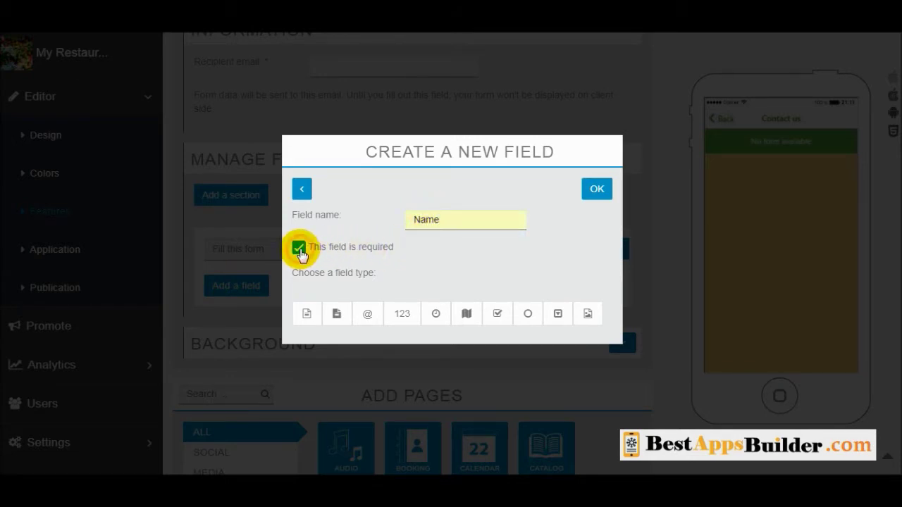
{"action": "left_click", "coordinate": [308, 315]}
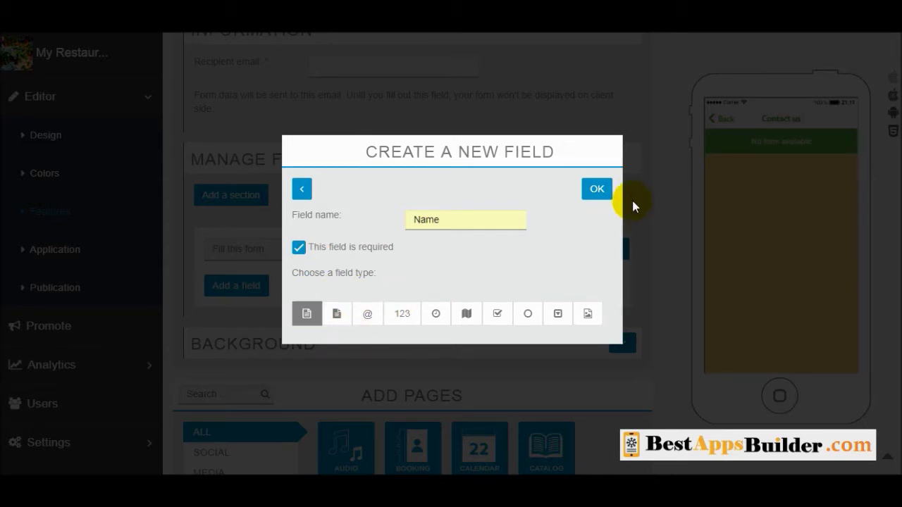
{"action": "left_click", "coordinate": [598, 188]}
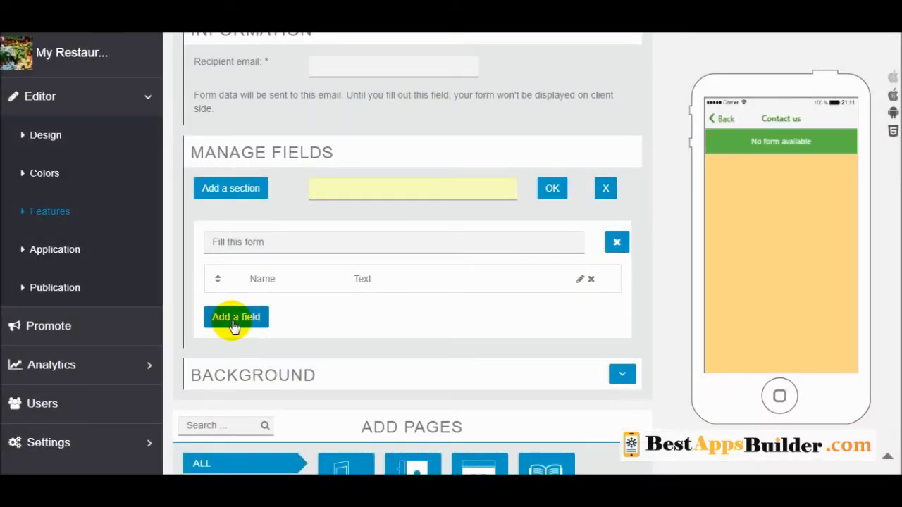
Add a required multiline text field called "Address" to the "Fill this form" section.
{"action": "left_click", "coordinate": [233, 321]}
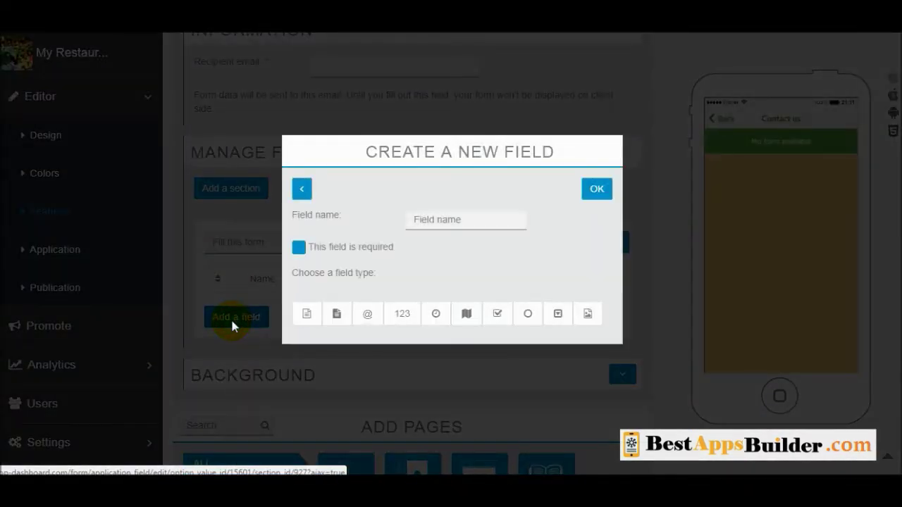
{"action": "left_click", "coordinate": [449, 219]}
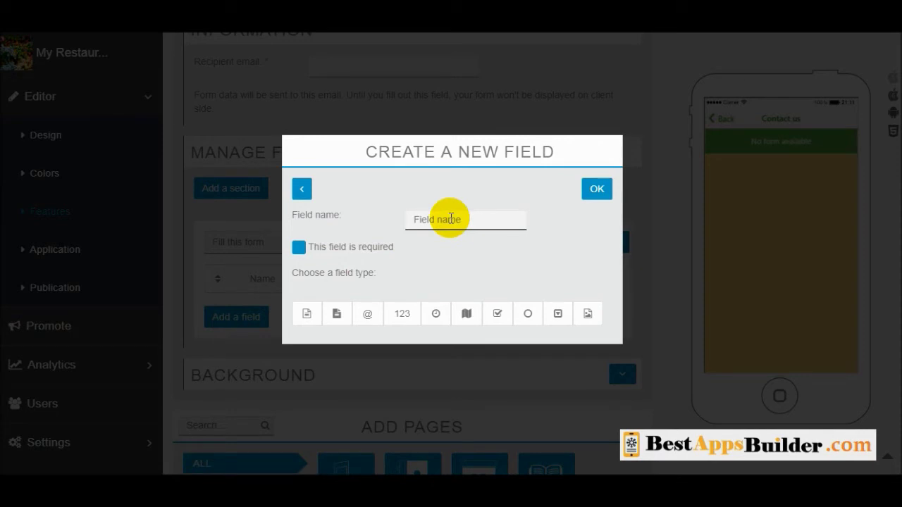
{"action": "type", "text": "Address"}
{"action": "left_click", "coordinate": [299, 247]}
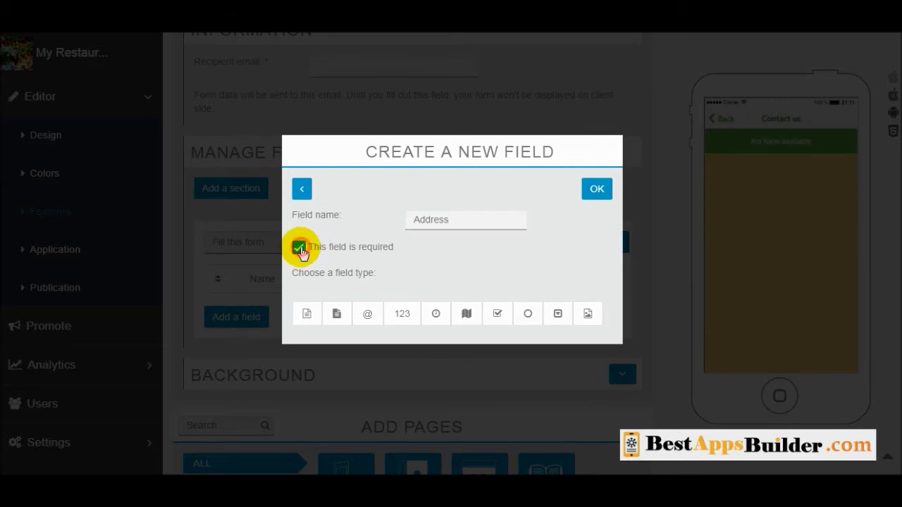
{"action": "left_click", "coordinate": [339, 315]}
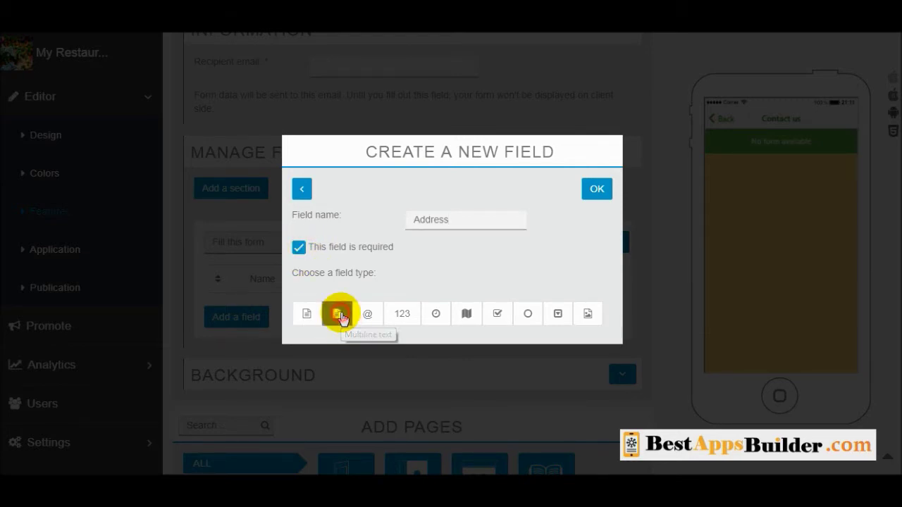
{"action": "left_click", "coordinate": [596, 190]}
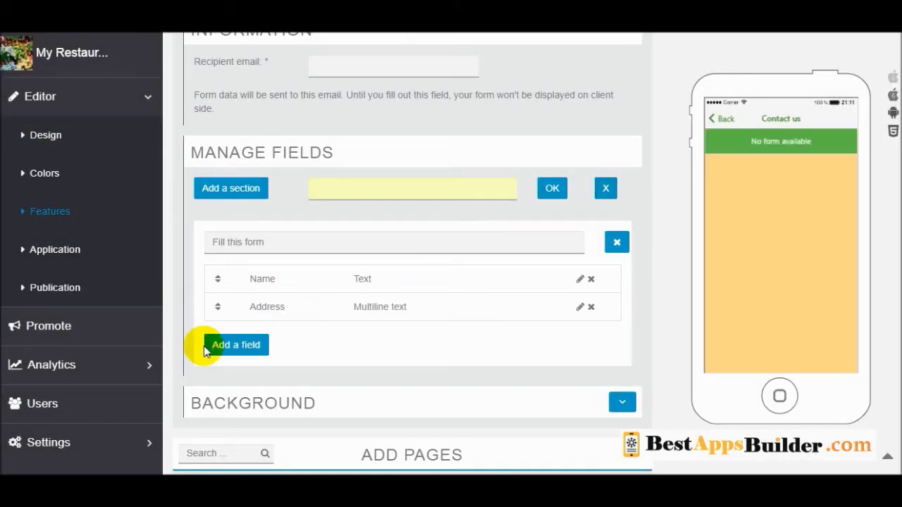
Add a required email field called "Email Id" to the "Fill this form" section.
{"action": "left_click", "coordinate": [231, 345]}
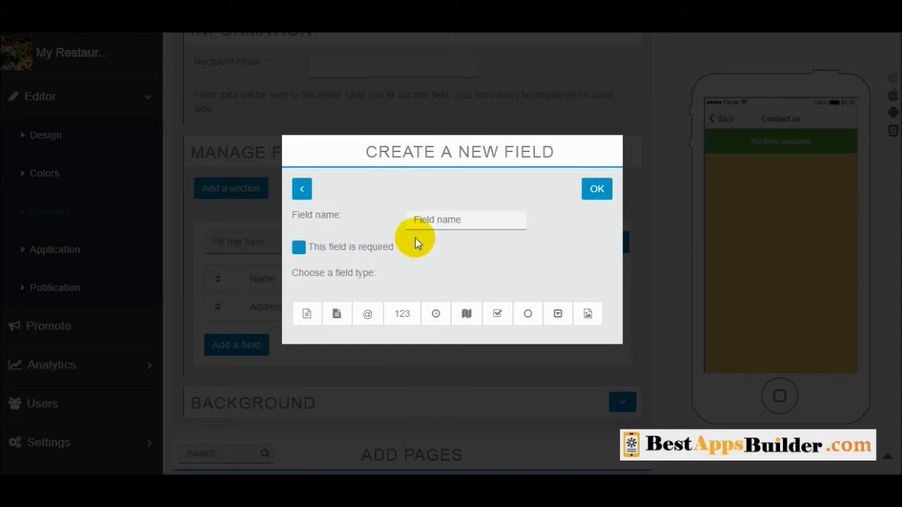
{"action": "left_click", "coordinate": [430, 223]}
{"action": "type", "text": "E"}
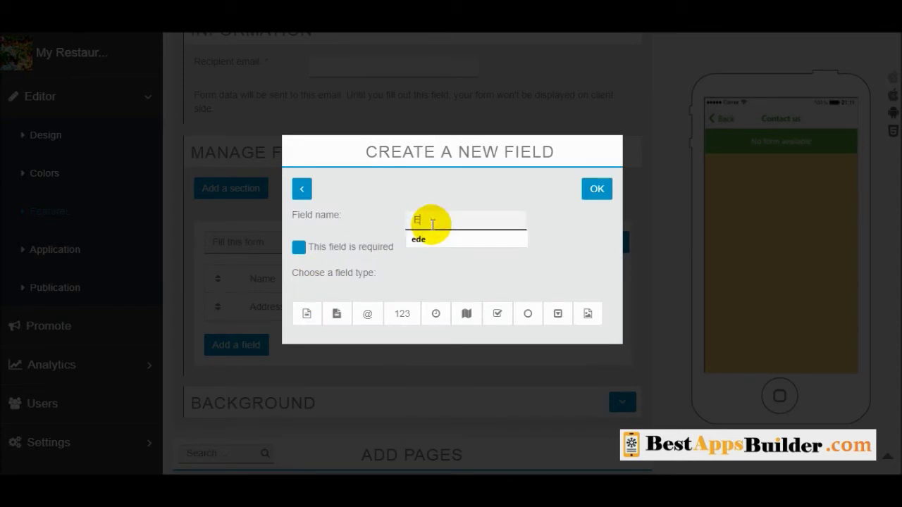
{"action": "type", "text": "mail Id"}
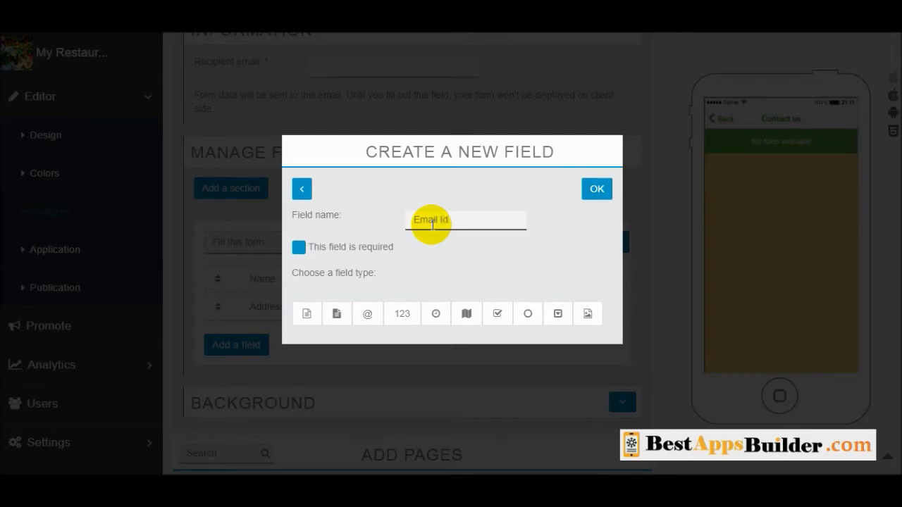
{"action": "left_click", "coordinate": [298, 247]}
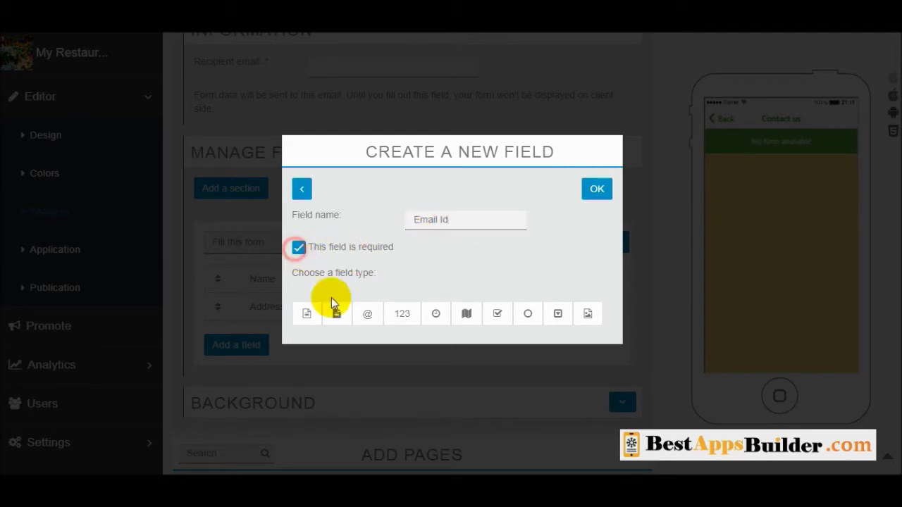
{"action": "left_click", "coordinate": [364, 315]}
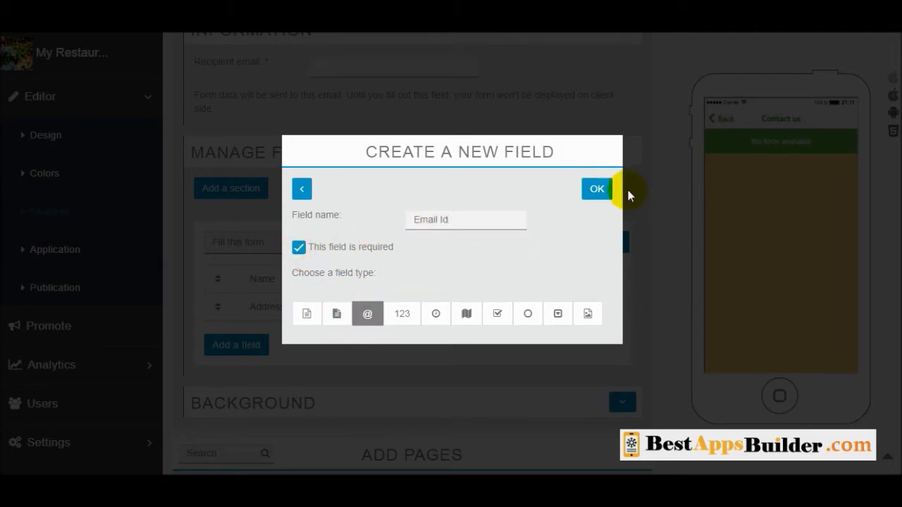
{"action": "left_click", "coordinate": [603, 191]}
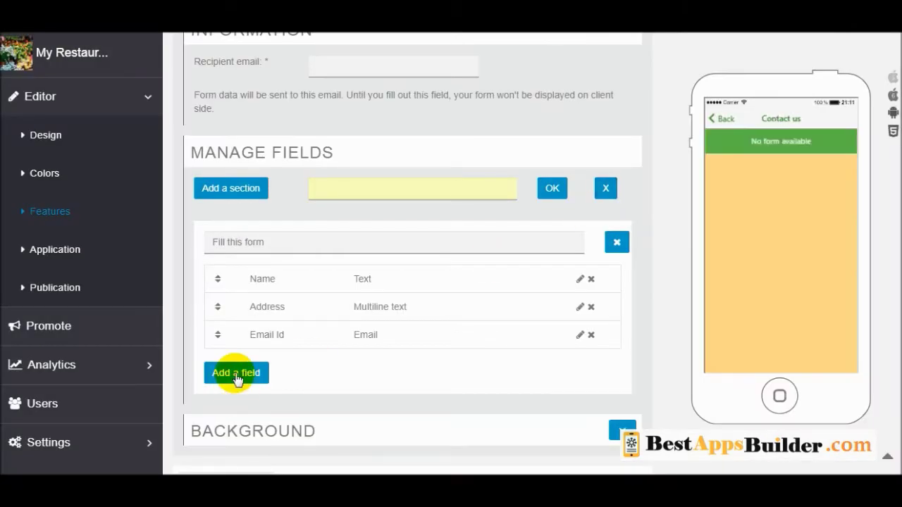
Add a number field called "Phone No" to the "Fill this form" section, leaving it optional.
{"action": "left_click", "coordinate": [236, 376]}
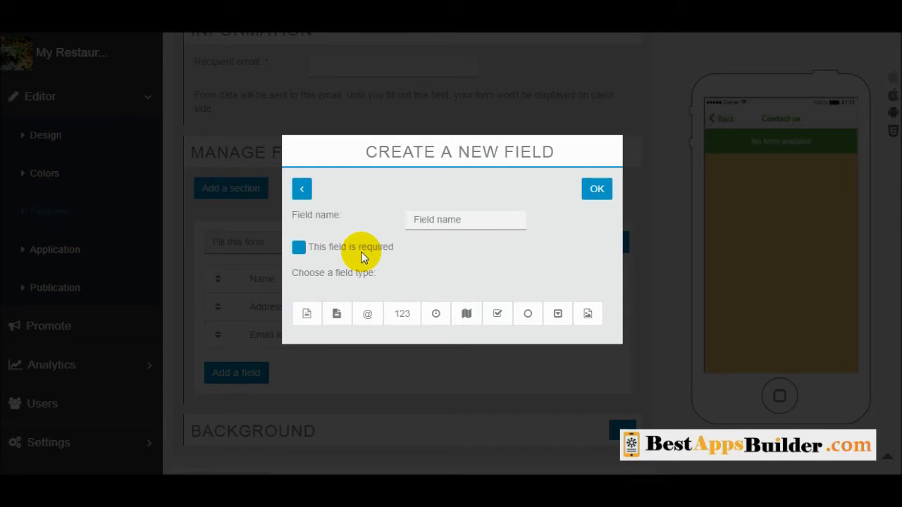
{"action": "left_click", "coordinate": [443, 221]}
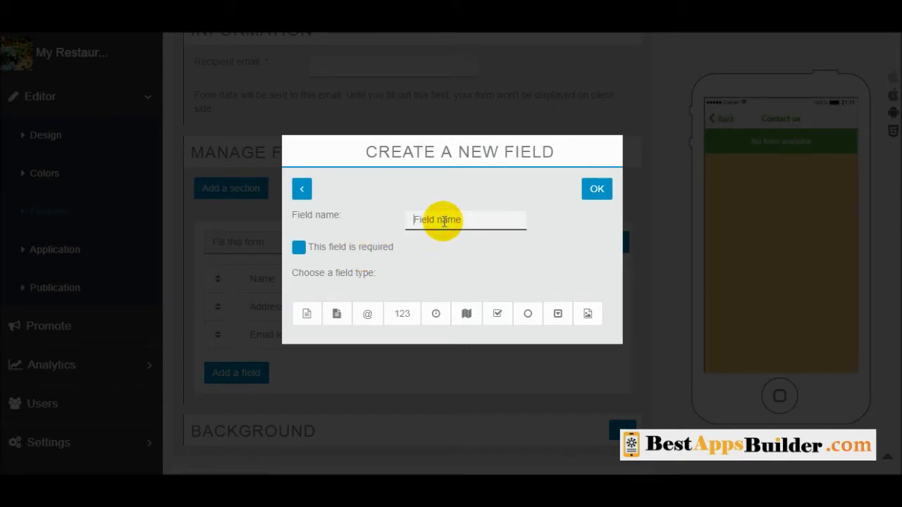
{"action": "type", "text": "Phone No"}
{"action": "left_click", "coordinate": [408, 318]}
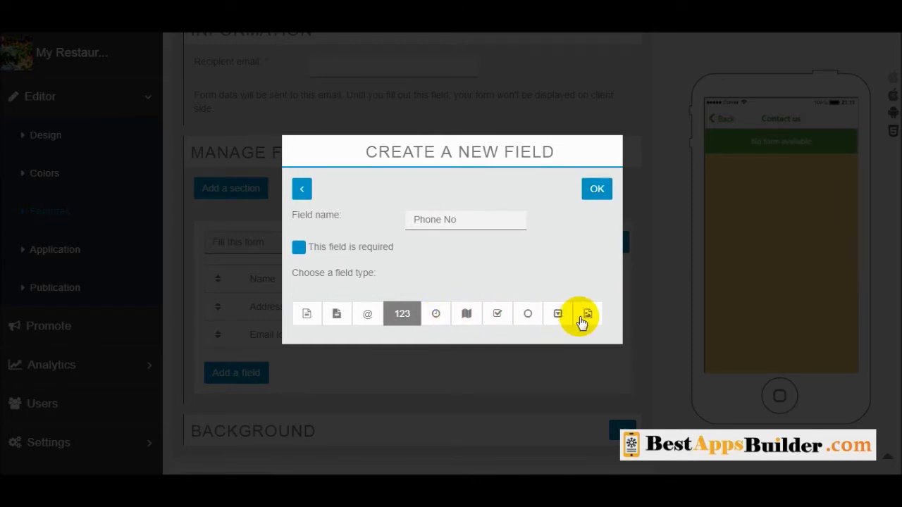
{"action": "left_click", "coordinate": [597, 191]}
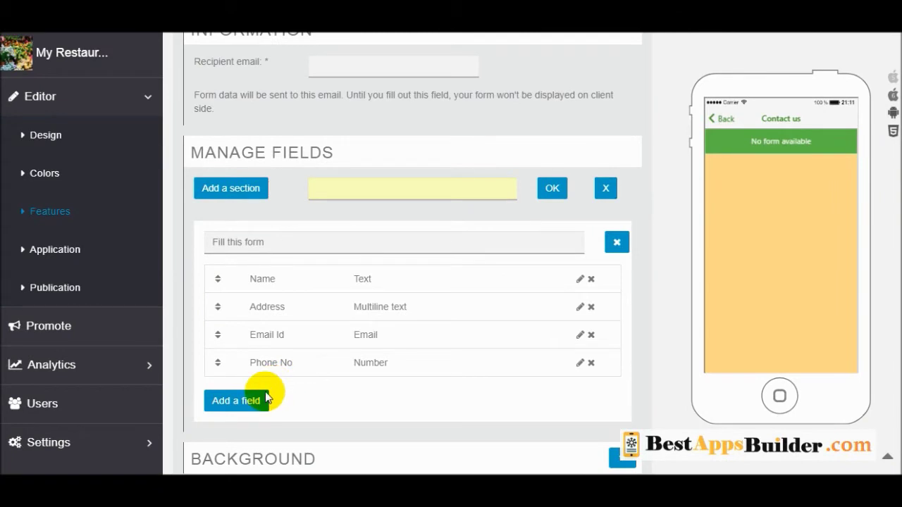
Add a required multiline text field called "Message" to the "Fill this form" section.
{"action": "left_click", "coordinate": [250, 407]}
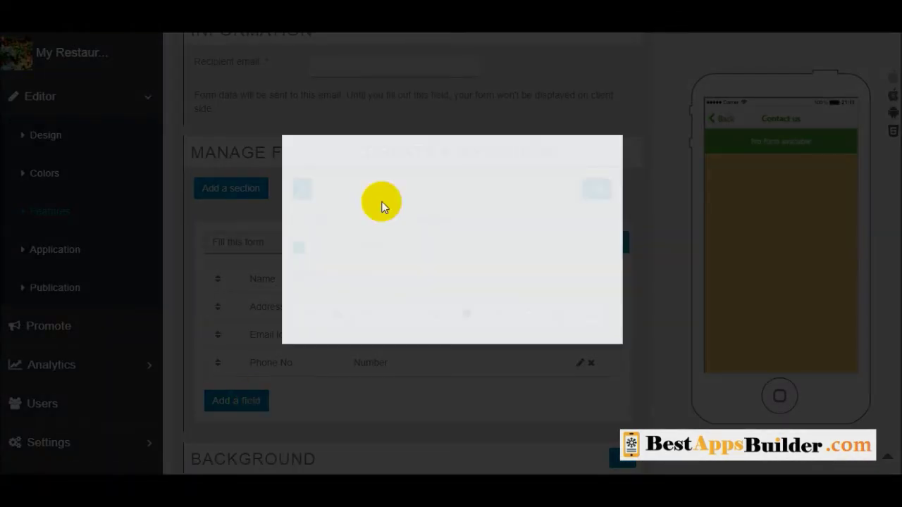
{"action": "left_click", "coordinate": [439, 221]}
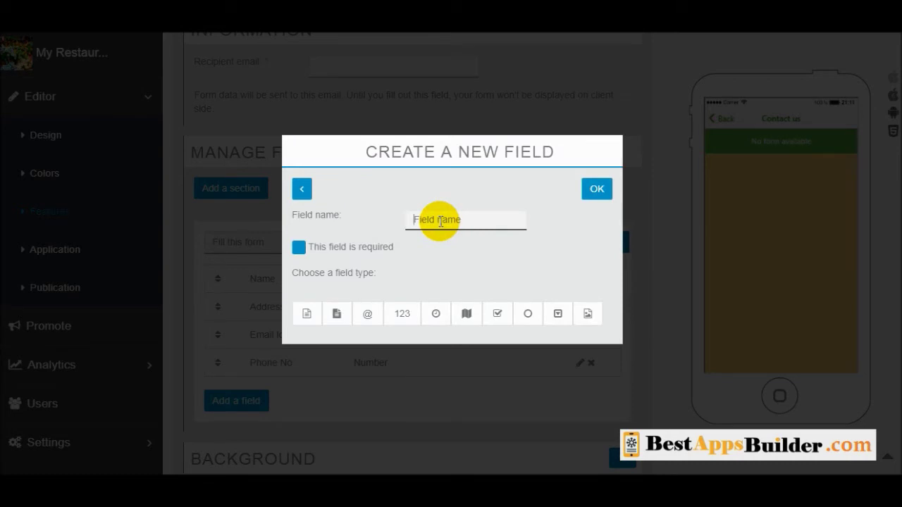
{"action": "type", "text": "Message"}
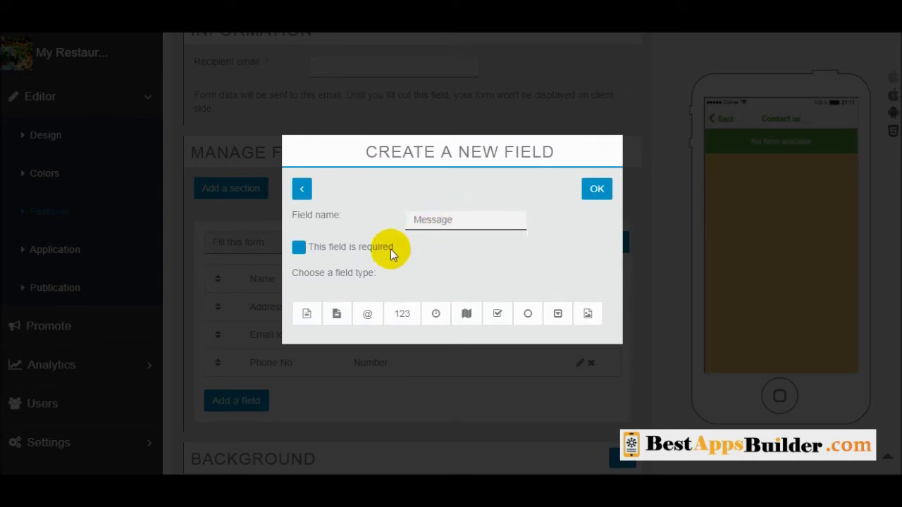
{"action": "left_click", "coordinate": [298, 247]}
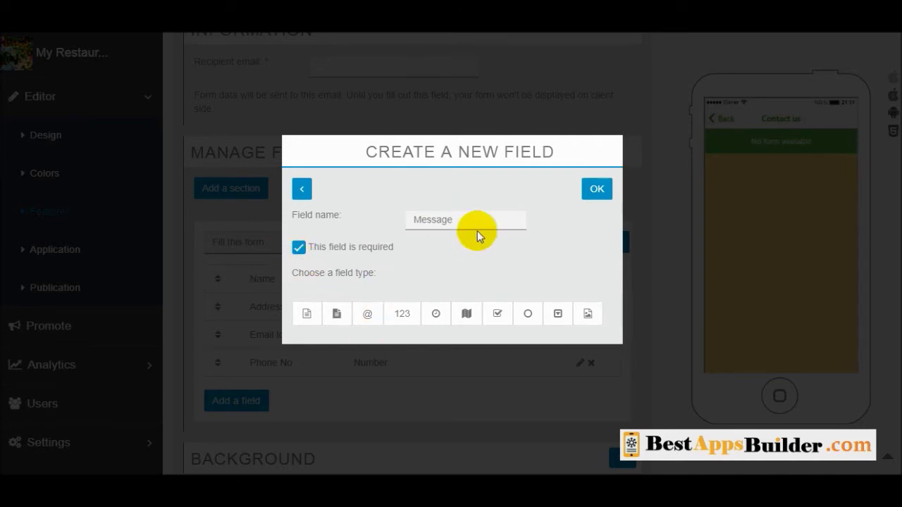
{"action": "left_click", "coordinate": [343, 322]}
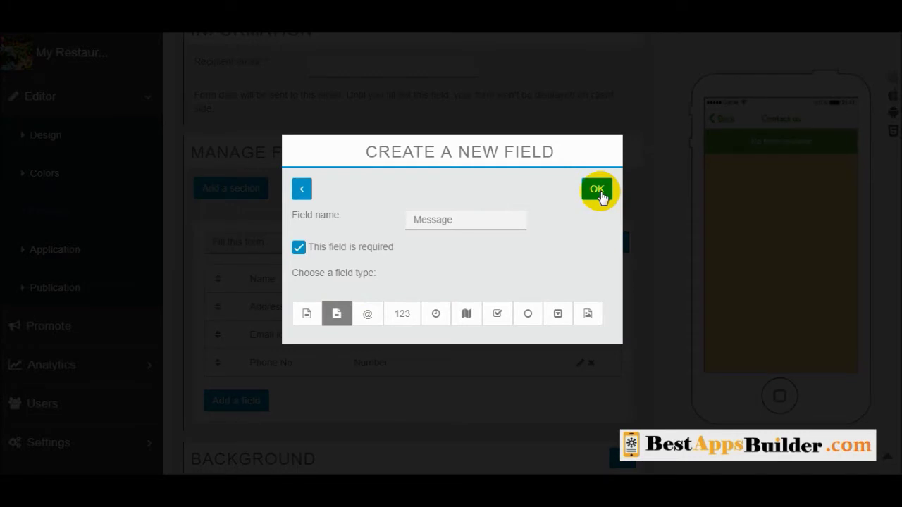
{"action": "left_click", "coordinate": [598, 190]}
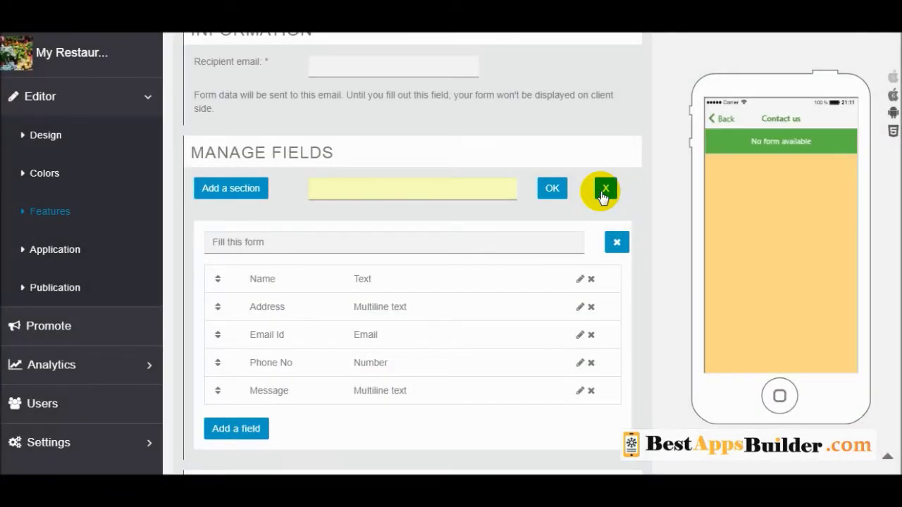
Fill in the recipient email that receives the Contact us form data.
{"action": "scroll", "coordinate": [536, 215], "scroll_direction": "down", "scroll_amount": 3}
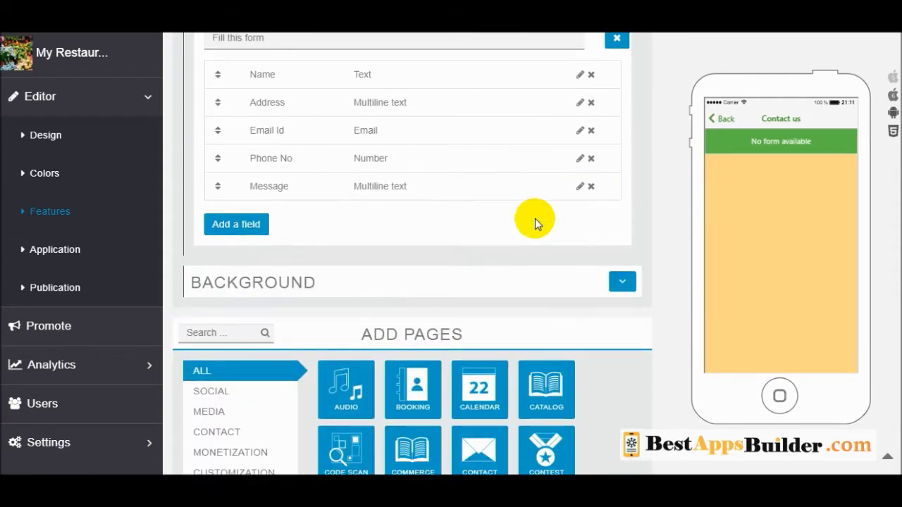
{"action": "scroll", "coordinate": [490, 259], "scroll_direction": "up", "scroll_amount": 4}
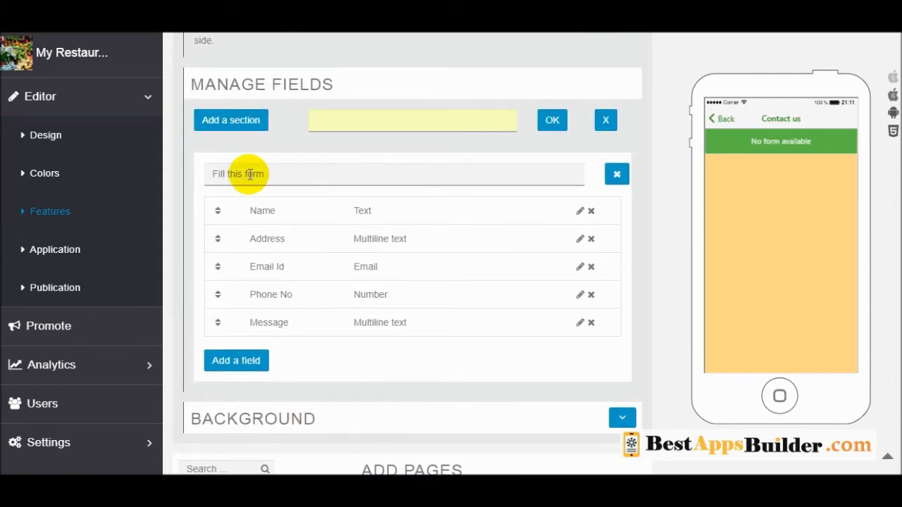
{"action": "scroll", "coordinate": [379, 285], "scroll_direction": "up", "scroll_amount": 1}
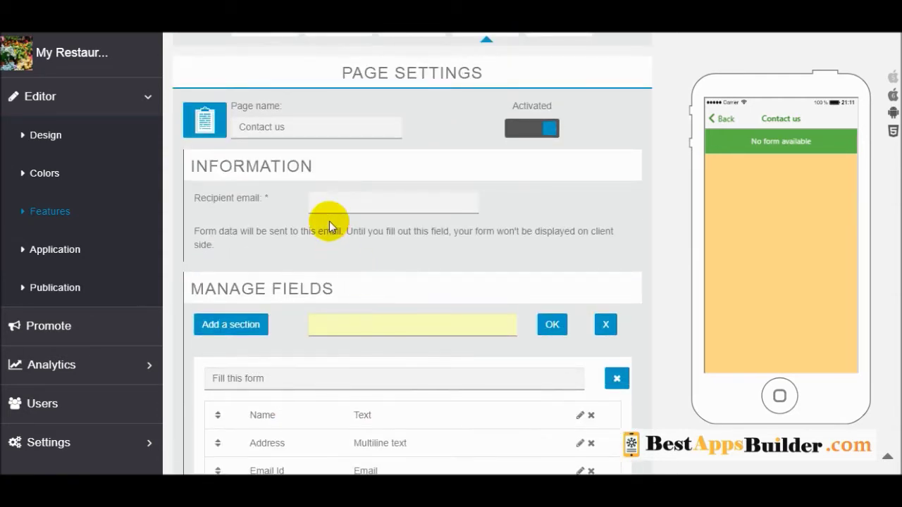
{"action": "left_click", "coordinate": [348, 210]}
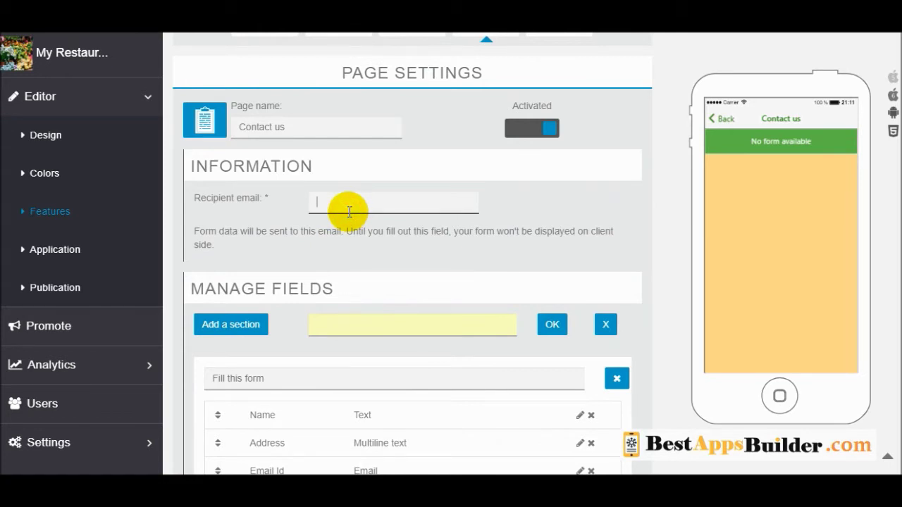
{"action": "type", "text": "de"}
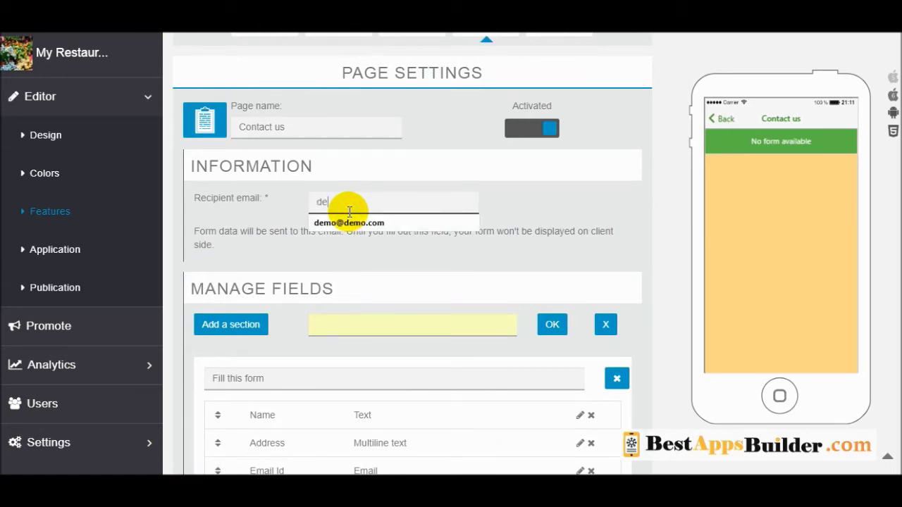
{"action": "left_click", "coordinate": [350, 223]}
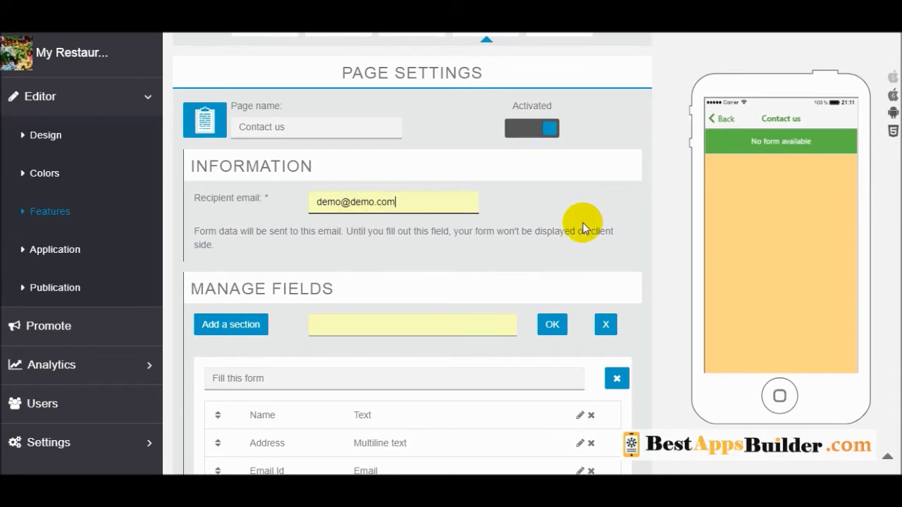
Review the Contact us form's fields and expand its portrait and landscape background image options.
{"action": "scroll", "coordinate": [570, 246], "scroll_direction": "down", "scroll_amount": 2}
{"action": "scroll", "coordinate": [570, 246], "scroll_direction": "down", "scroll_amount": 1}
{"action": "scroll", "coordinate": [570, 250], "scroll_direction": "up", "scroll_amount": 3}
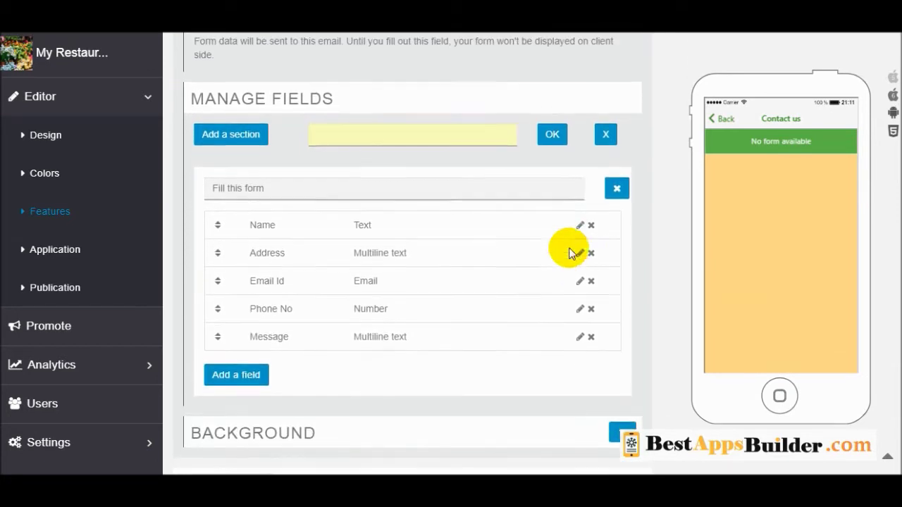
{"action": "scroll", "coordinate": [567, 251], "scroll_direction": "down", "scroll_amount": 5}
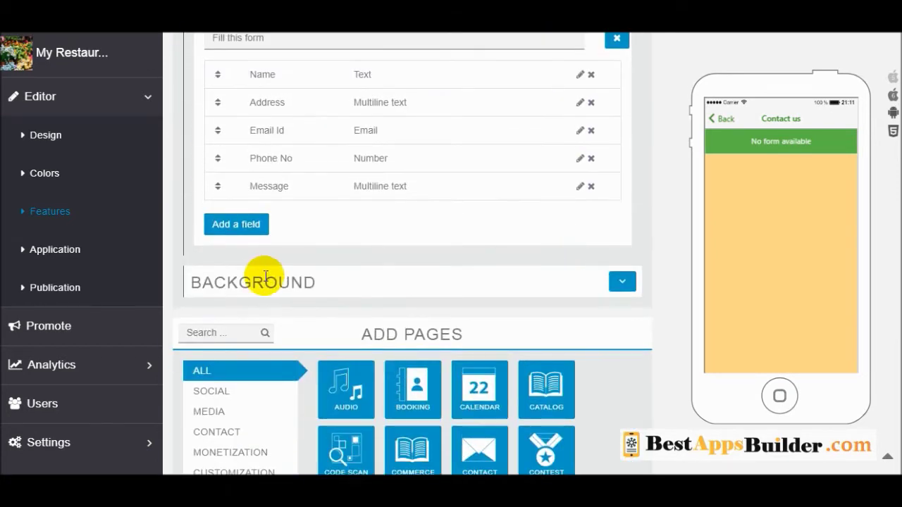
{"action": "left_click", "coordinate": [618, 280]}
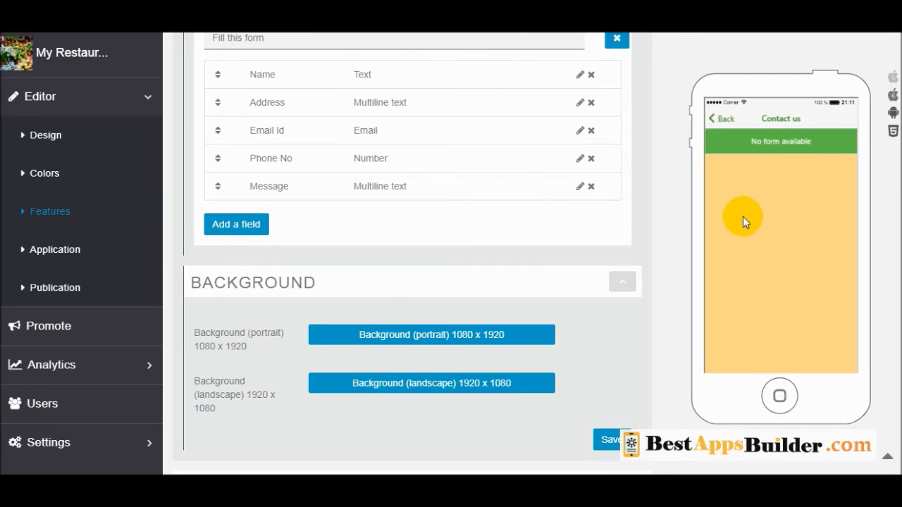
Deactivate the Contact us page and reactivate it, twice, to demonstrate its activation setting.
{"action": "scroll", "coordinate": [743, 217], "scroll_direction": "up", "scroll_amount": 6}
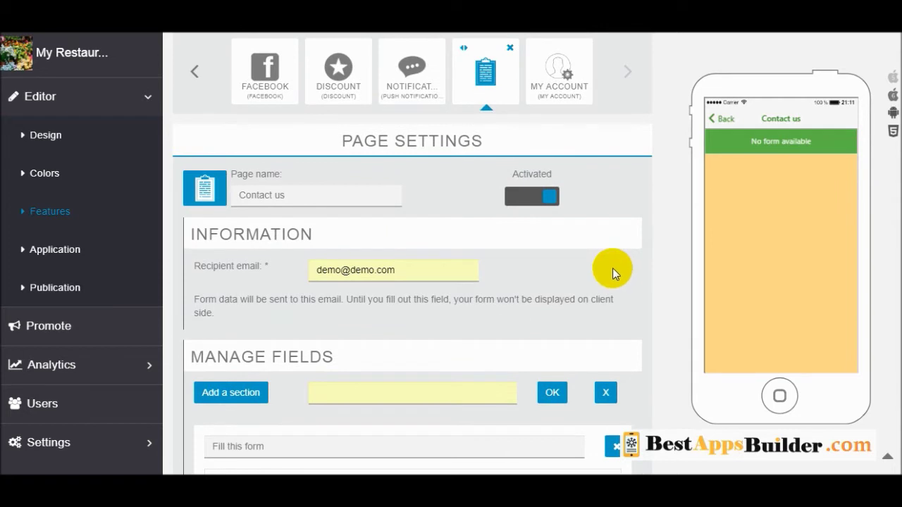
{"action": "left_click", "coordinate": [507, 198]}
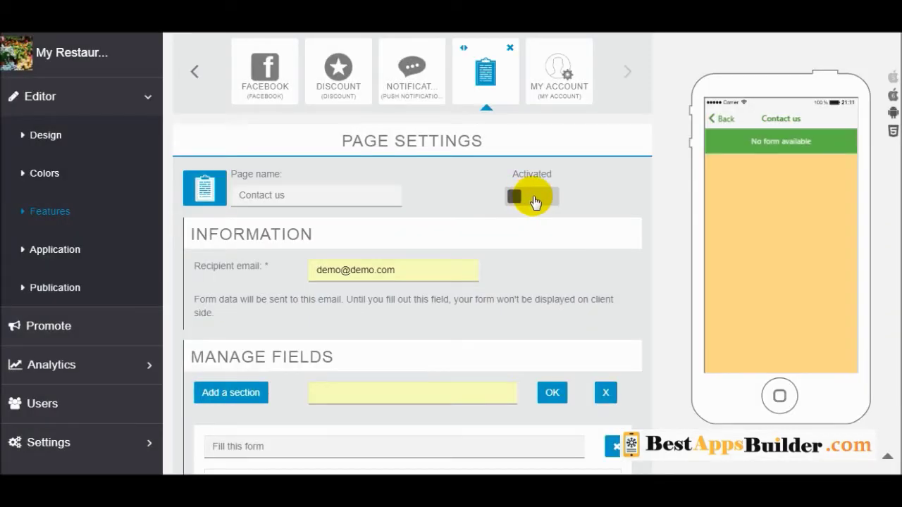
{"action": "left_click", "coordinate": [534, 200]}
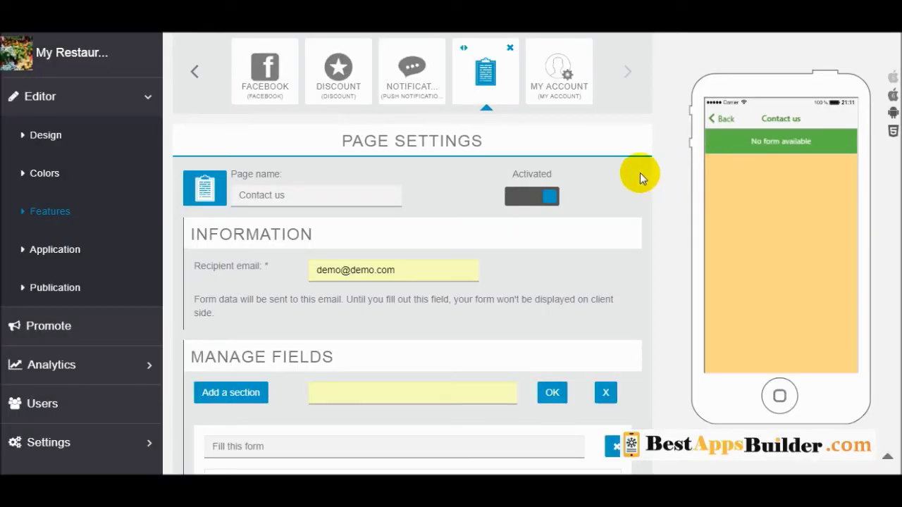
{"action": "left_click", "coordinate": [522, 198]}
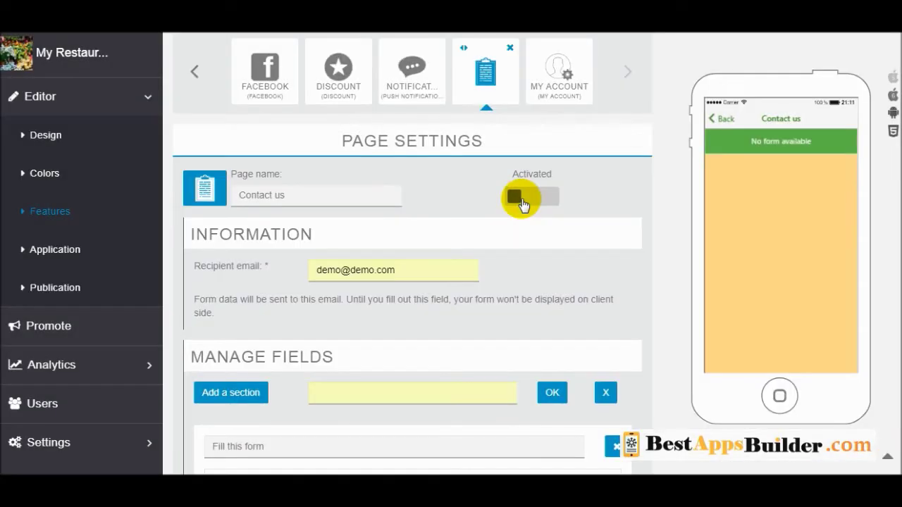
{"action": "left_click", "coordinate": [531, 201]}
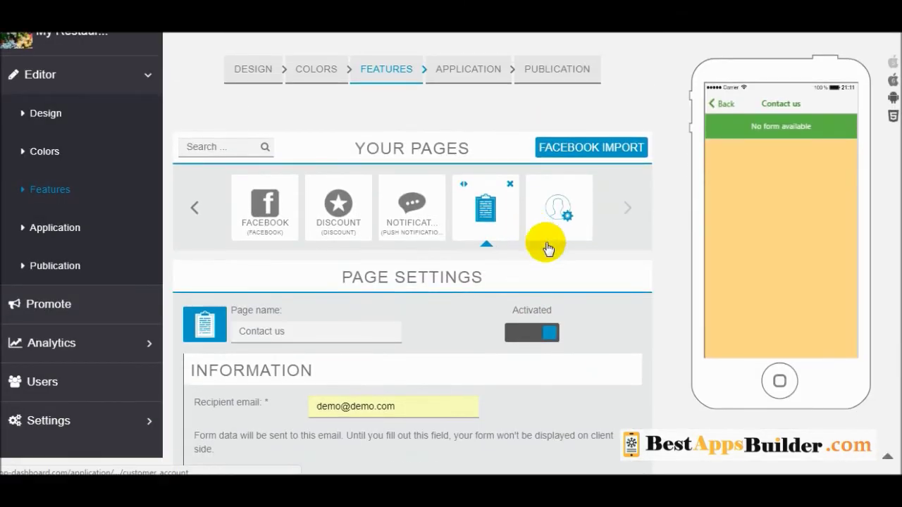
Add a Weather feature page to the app.
{"action": "scroll", "coordinate": [596, 282], "scroll_direction": "down", "scroll_amount": 15}
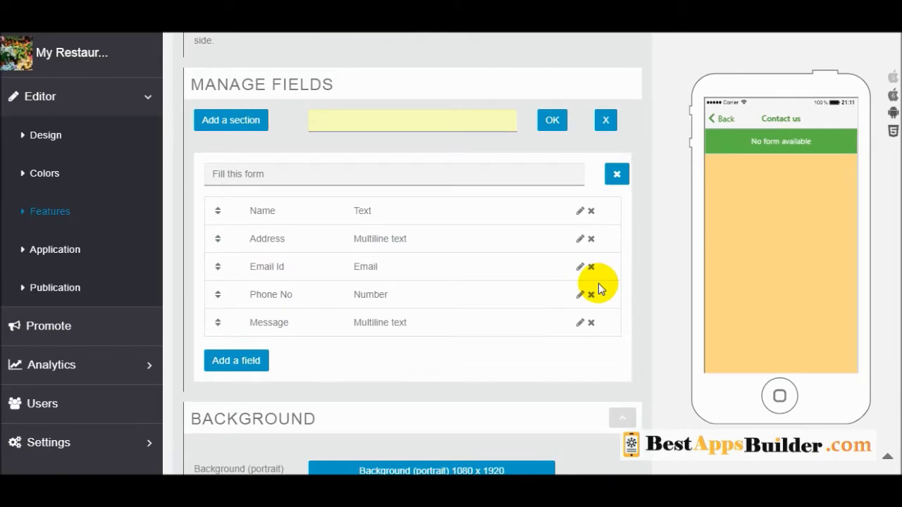
{"action": "scroll", "coordinate": [598, 284], "scroll_direction": "up", "scroll_amount": 2}
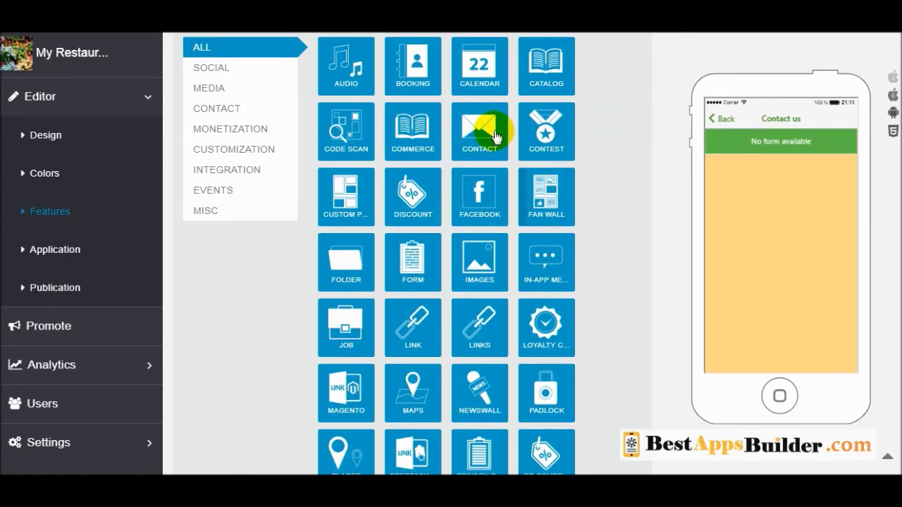
{"action": "scroll", "coordinate": [445, 273], "scroll_direction": "down", "scroll_amount": 1}
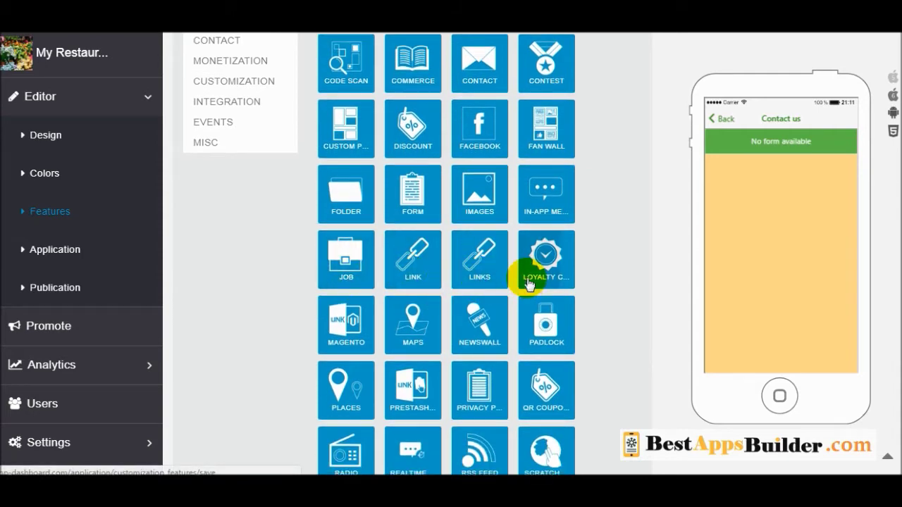
{"action": "scroll", "coordinate": [529, 281], "scroll_direction": "down", "scroll_amount": 4}
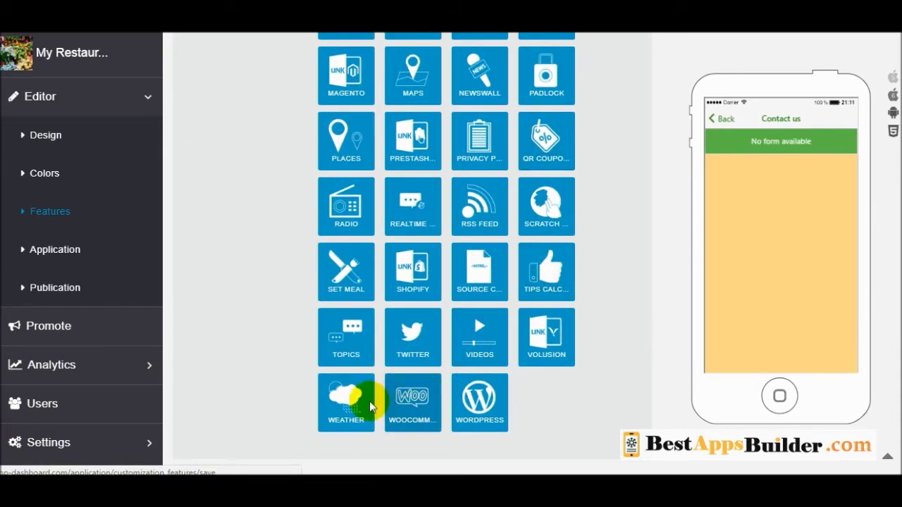
{"action": "left_click", "coordinate": [337, 400]}
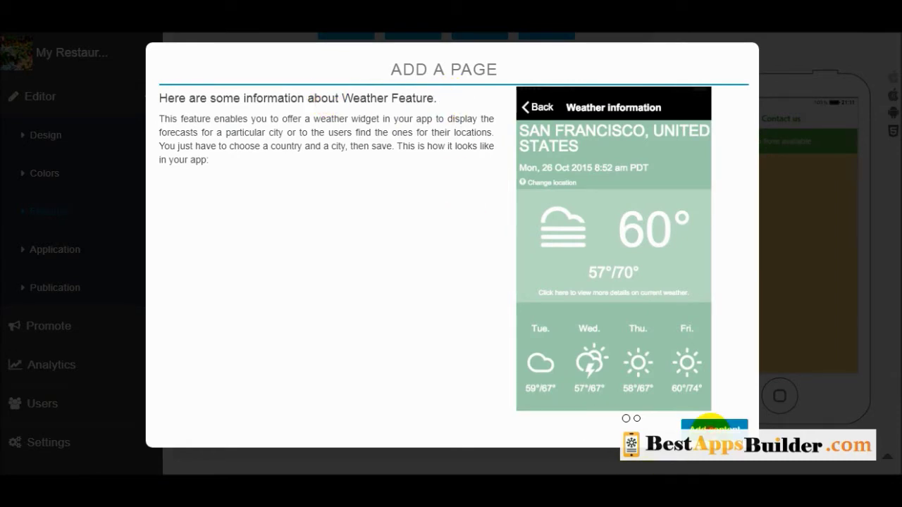
{"action": "left_click", "coordinate": [714, 427]}
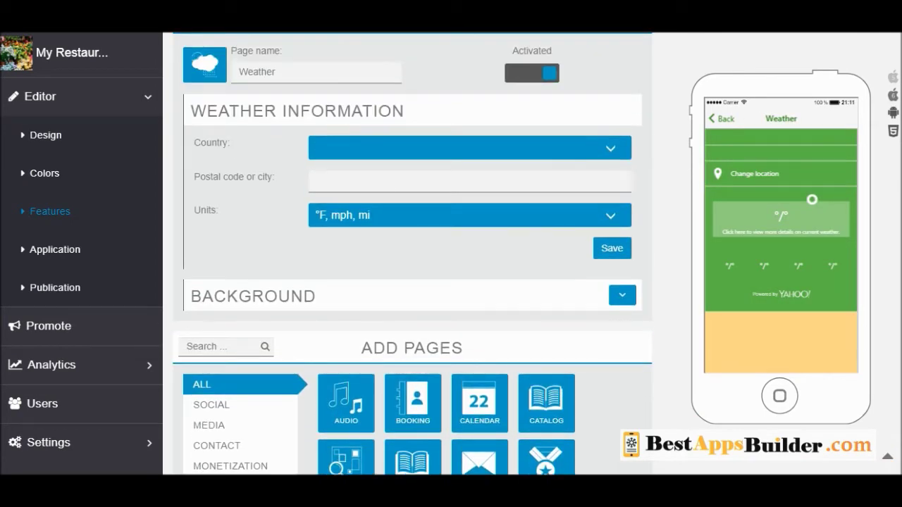
Set the Weather page's location to new york, United States, with units °C, km/h, km, and save the settings.
{"action": "left_click", "coordinate": [610, 148]}
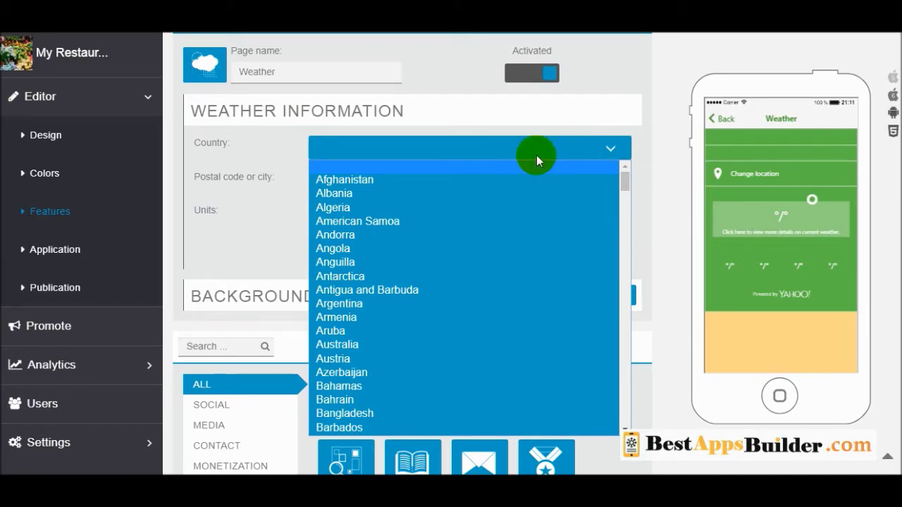
{"action": "left_click_drag", "start_coordinate": [624, 179], "coordinate": [627, 417]}
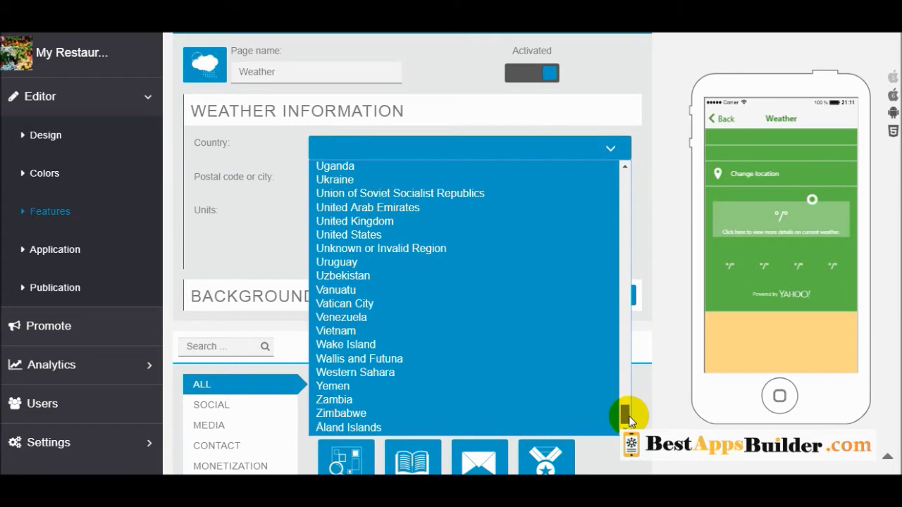
{"action": "left_click", "coordinate": [352, 234]}
{"action": "left_click", "coordinate": [367, 181]}
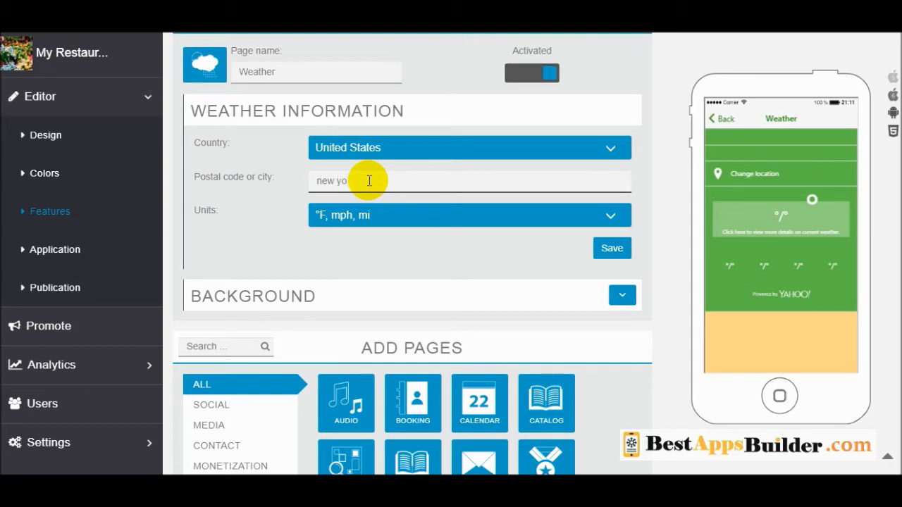
{"action": "left_click", "coordinate": [383, 214]}
{"action": "left_click", "coordinate": [373, 251]}
{"action": "left_click", "coordinate": [613, 251]}
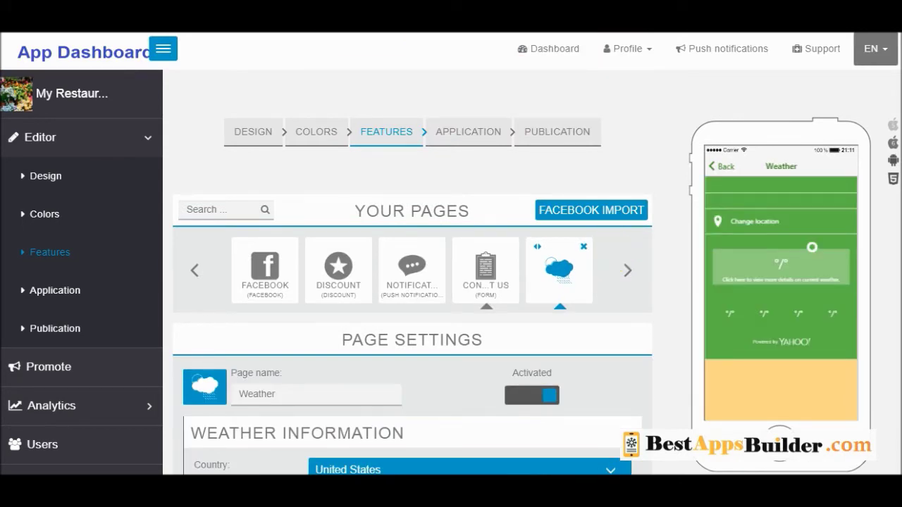
{"action": "scroll", "coordinate": [412, 282], "scroll_direction": "down", "scroll_amount": 3}
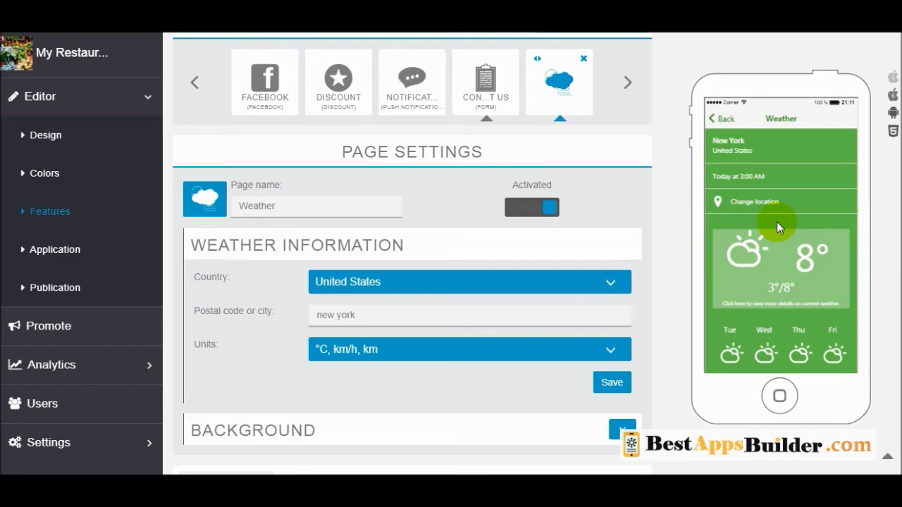
Add an Images feature page to the app.
{"action": "scroll", "coordinate": [699, 258], "scroll_direction": "down", "scroll_amount": 5}
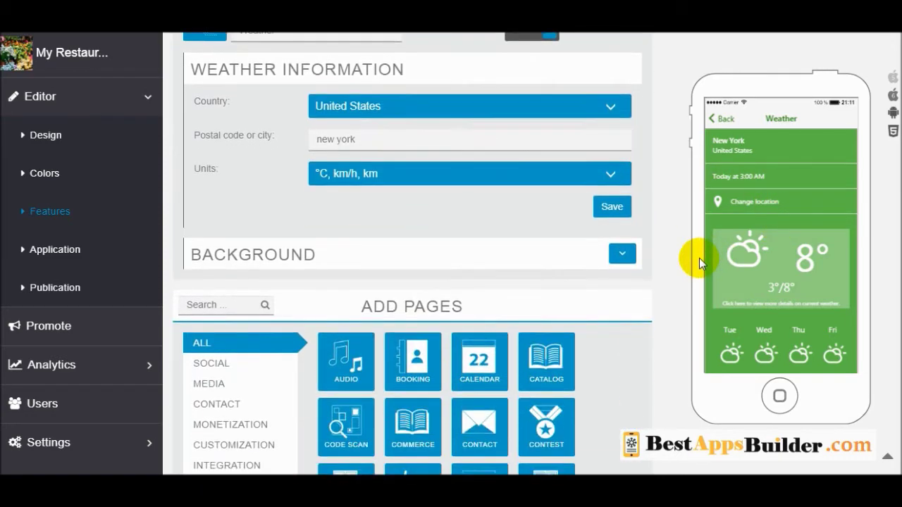
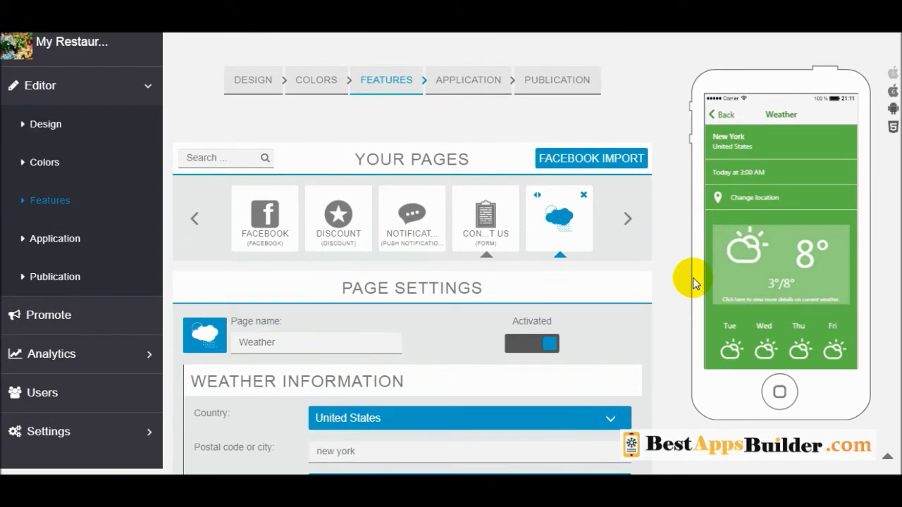
{"action": "scroll", "coordinate": [692, 279], "scroll_direction": "up", "scroll_amount": 2}
{"action": "left_click", "coordinate": [487, 188]}
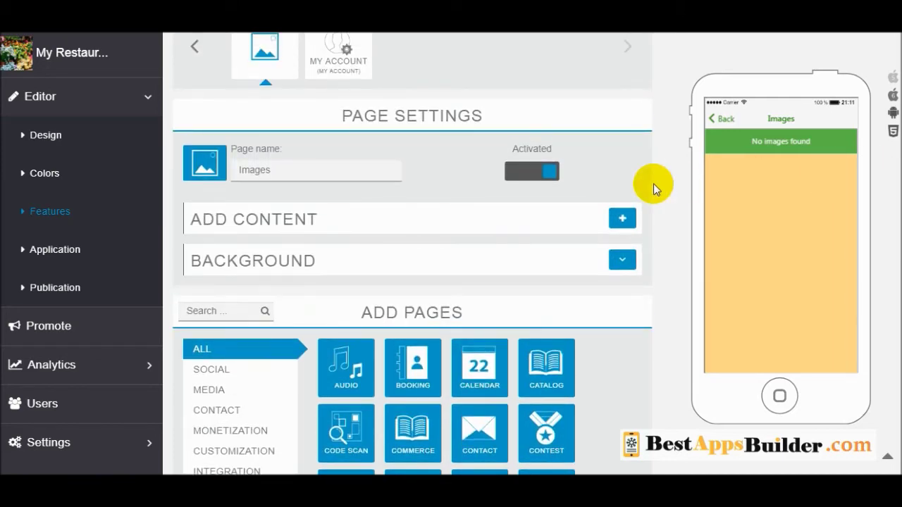
Start a My Images gallery on the Images page and name it "my pic".
{"action": "left_click", "coordinate": [622, 221]}
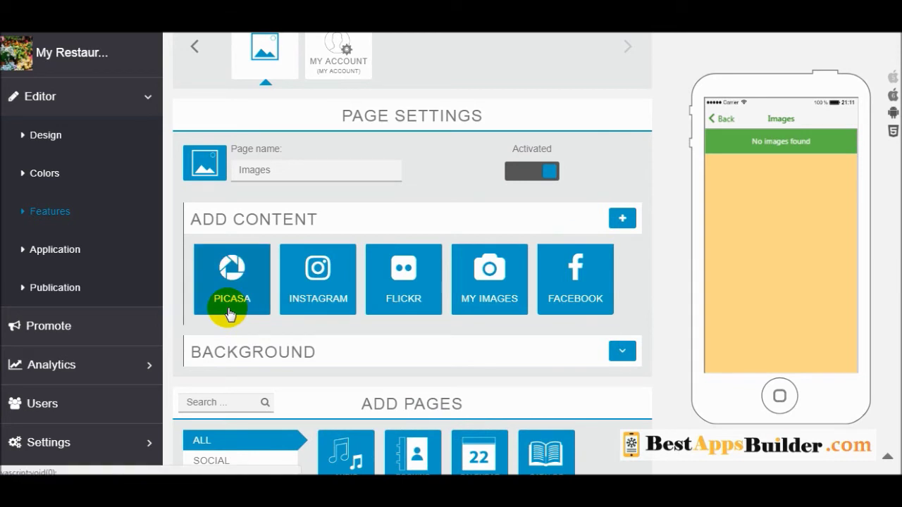
{"action": "left_click", "coordinate": [518, 315]}
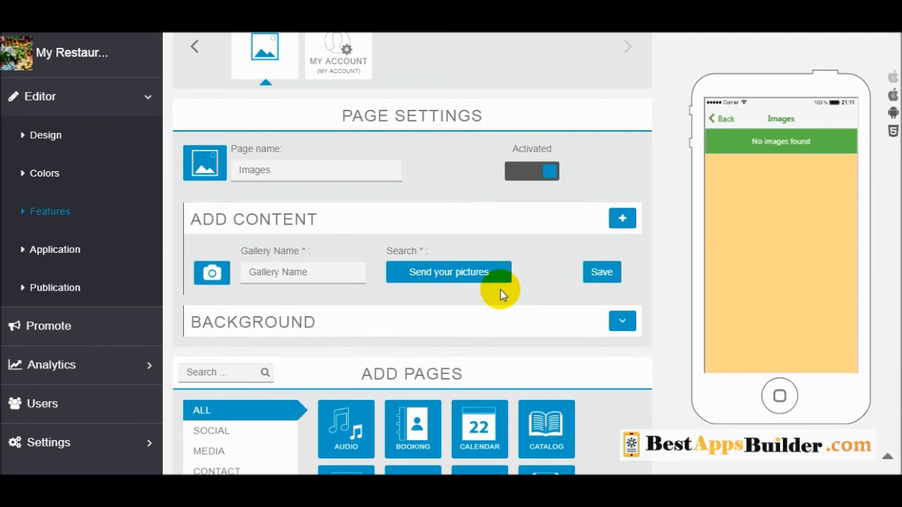
{"action": "left_click", "coordinate": [279, 272]}
{"action": "type", "text": "my "}
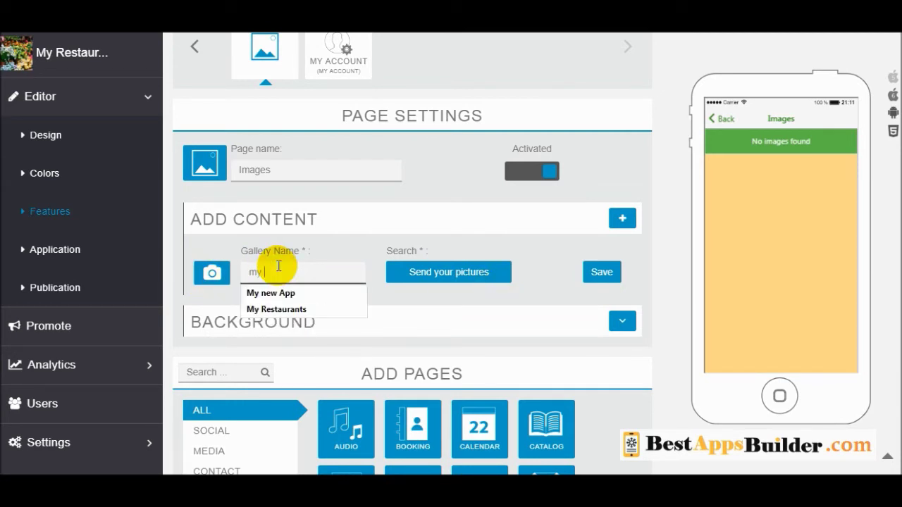
{"action": "type", "text": "pic"}
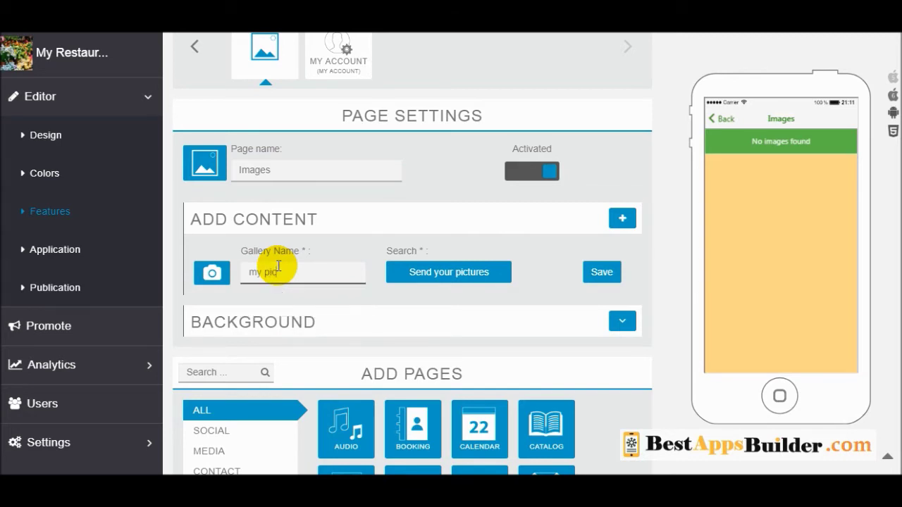
Upload the picture file "images" to the "my pic" gallery.
{"action": "left_click", "coordinate": [453, 280]}
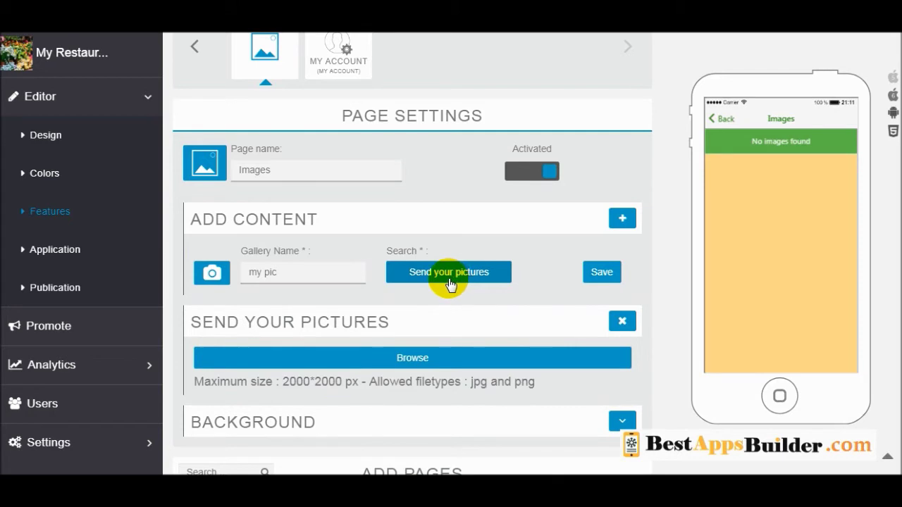
{"action": "scroll", "coordinate": [450, 282], "scroll_direction": "down", "scroll_amount": 1}
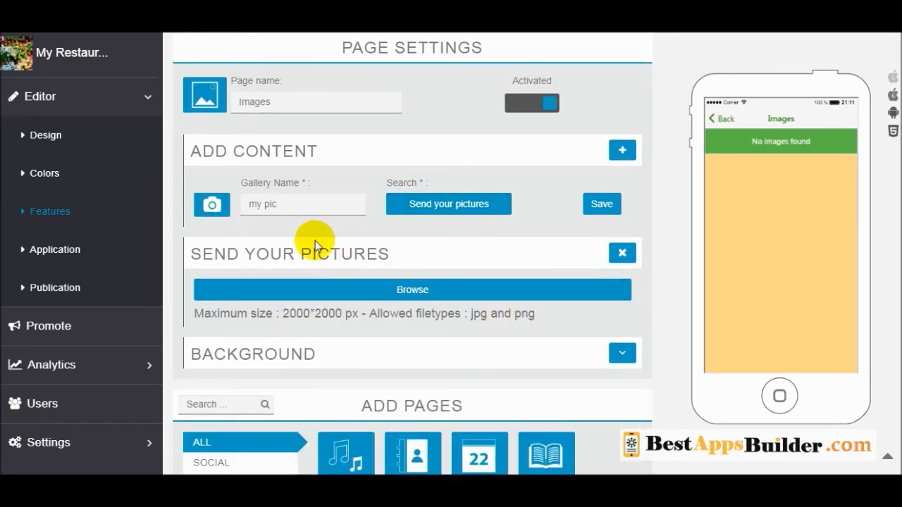
{"action": "left_click", "coordinate": [212, 206]}
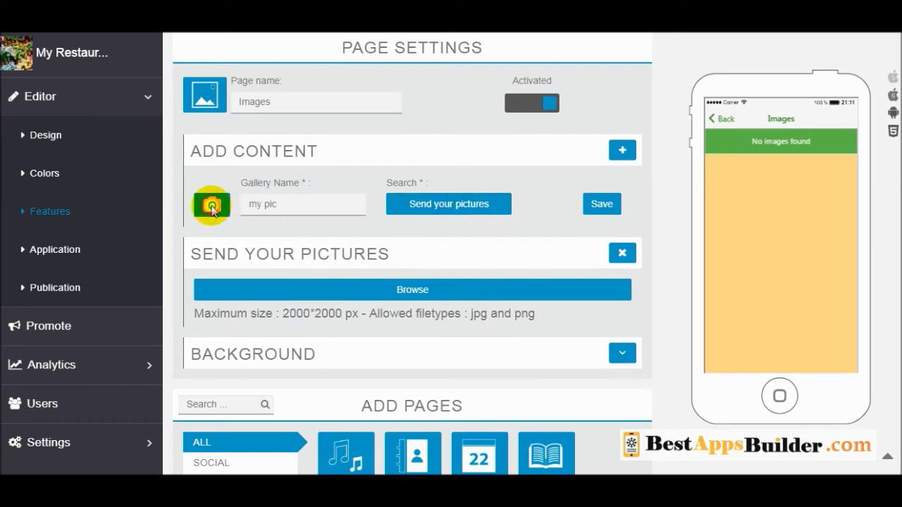
{"action": "left_click", "coordinate": [457, 209]}
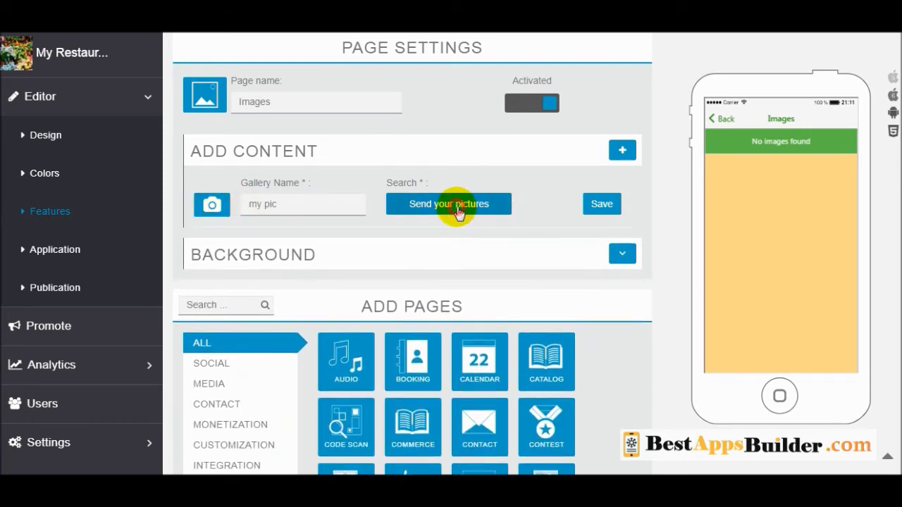
{"action": "left_click", "coordinate": [457, 212]}
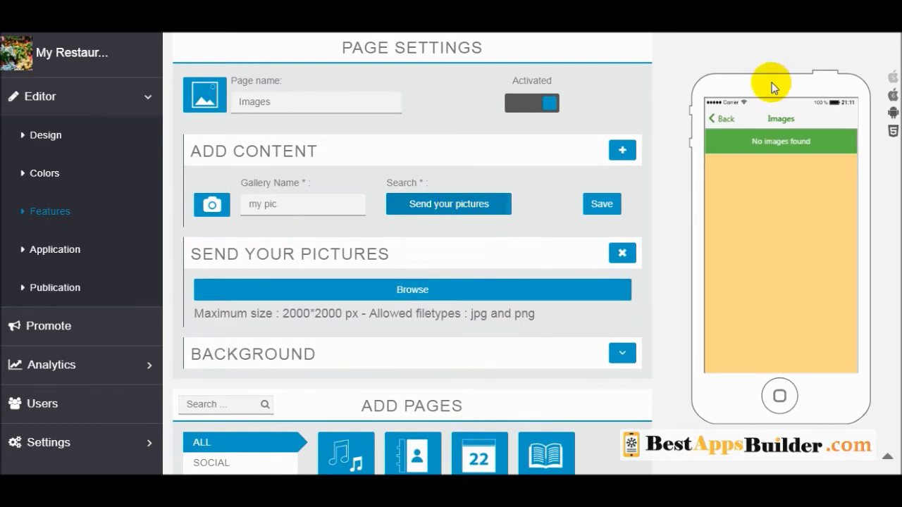
{"action": "left_click", "coordinate": [418, 296]}
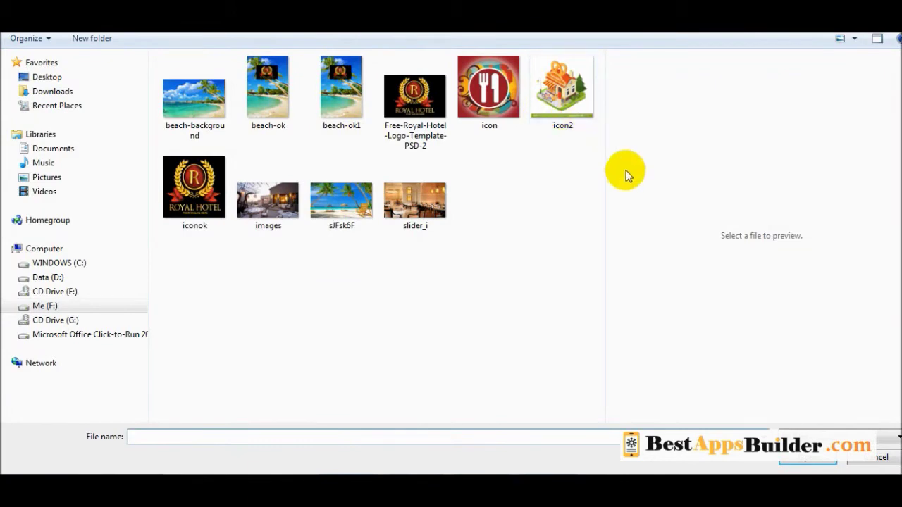
{"action": "left_click", "coordinate": [272, 205]}
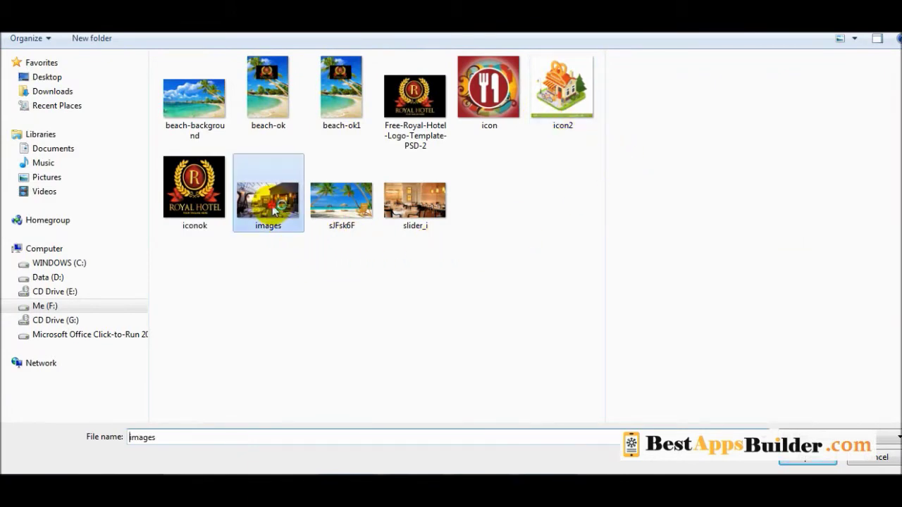
{"action": "left_click", "coordinate": [802, 462]}
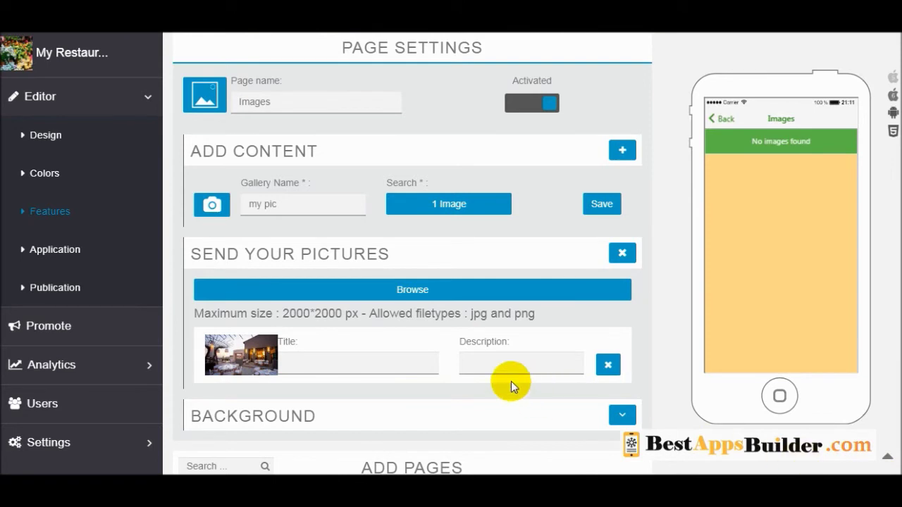
Upload the picture file "beach-ok1" as a second image, leaving the first picture's title and description blank.
{"action": "left_click", "coordinate": [387, 365]}
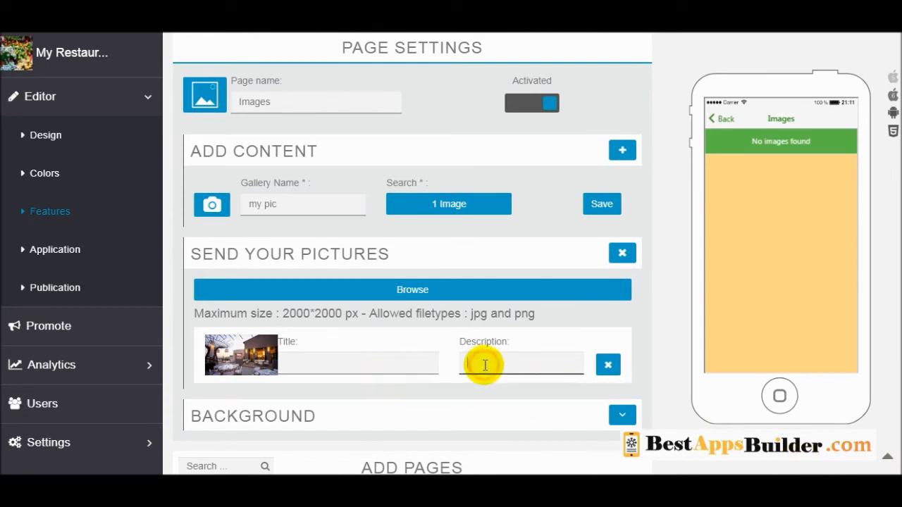
{"action": "left_click", "coordinate": [410, 293]}
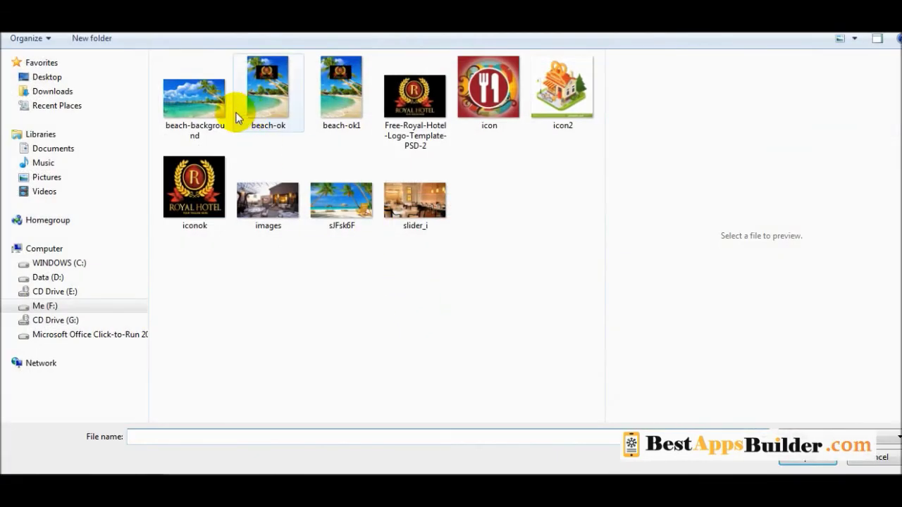
{"action": "left_click", "coordinate": [226, 109]}
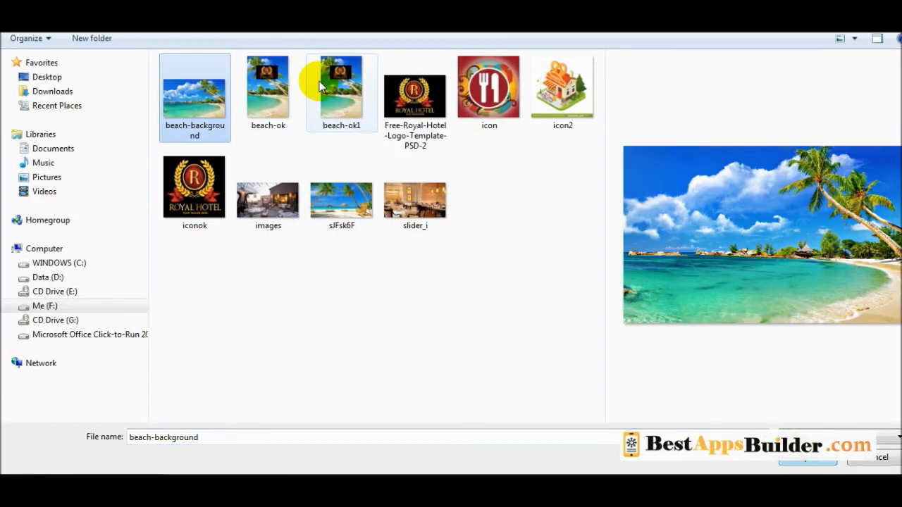
{"action": "left_click", "coordinate": [345, 104]}
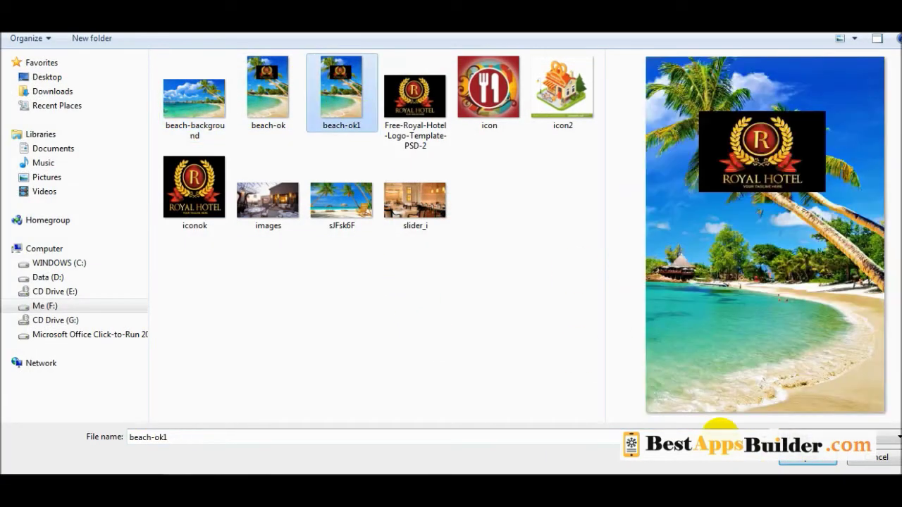
{"action": "left_click", "coordinate": [791, 458]}
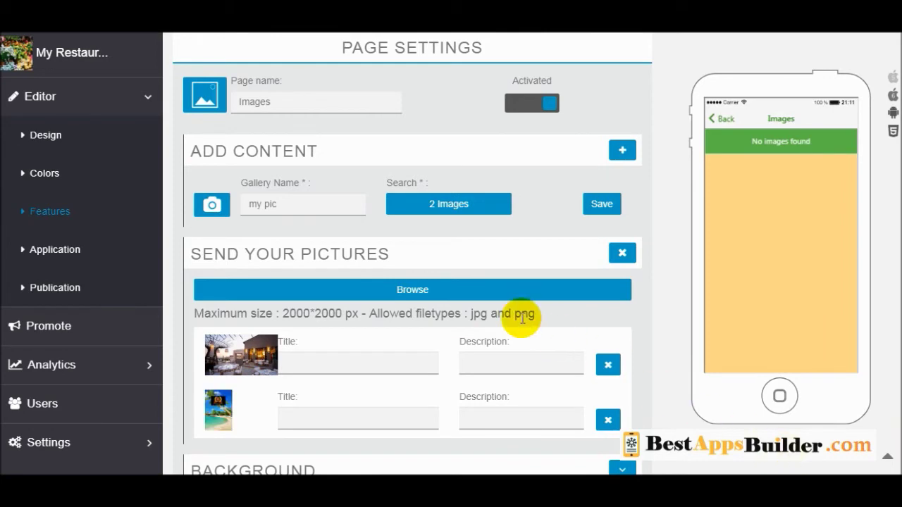
Review the Images page's settings and uploaded pictures, and briefly expand its Background section.
{"action": "scroll", "coordinate": [521, 320], "scroll_direction": "down", "scroll_amount": 4}
{"action": "scroll", "coordinate": [521, 321], "scroll_direction": "up", "scroll_amount": 6}
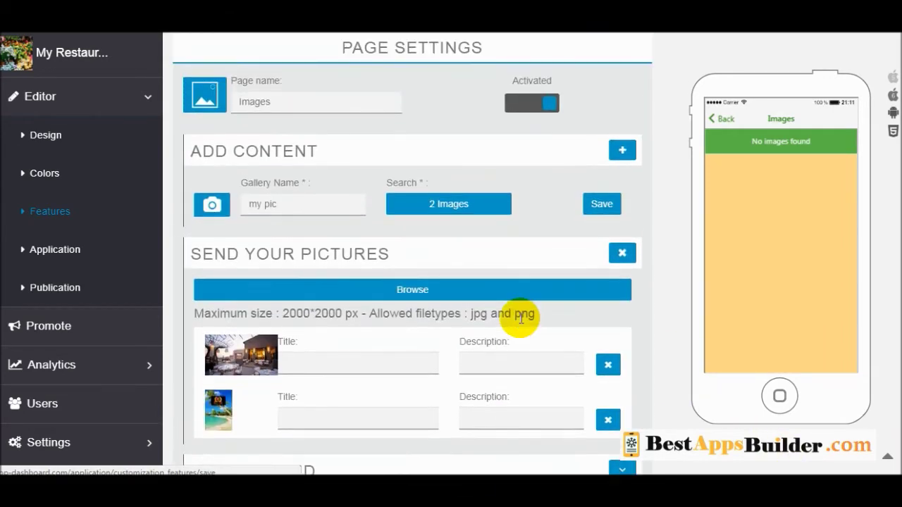
{"action": "scroll", "coordinate": [514, 318], "scroll_direction": "up", "scroll_amount": 2}
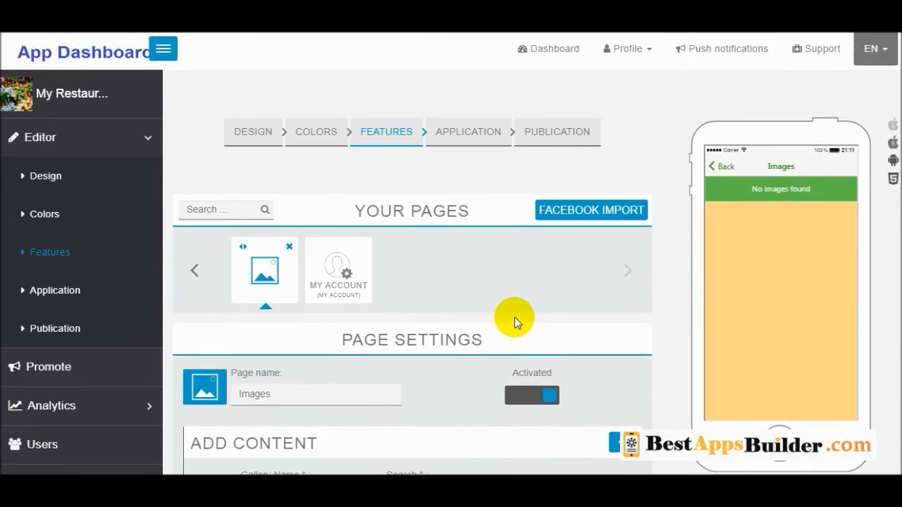
{"action": "scroll", "coordinate": [513, 314], "scroll_direction": "down", "scroll_amount": 7}
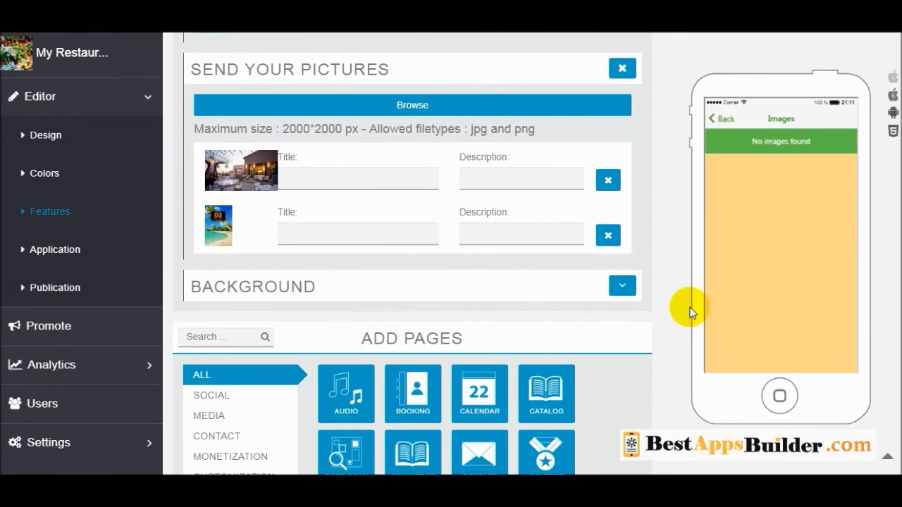
{"action": "left_click", "coordinate": [624, 287]}
{"action": "left_click", "coordinate": [626, 288]}
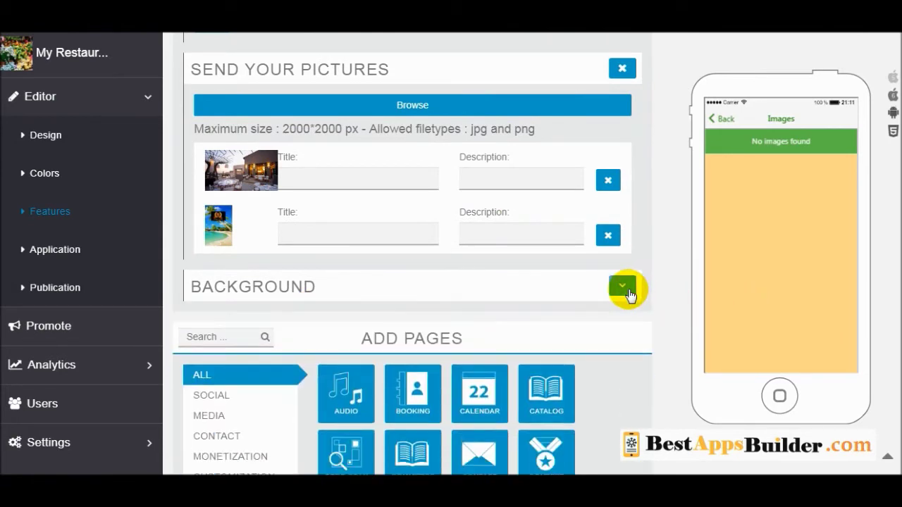
Look through the whole catalogue of page types that can be added to the app.
{"action": "scroll", "coordinate": [628, 290], "scroll_direction": "up", "scroll_amount": 3}
{"action": "scroll", "coordinate": [629, 292], "scroll_direction": "down", "scroll_amount": 10}
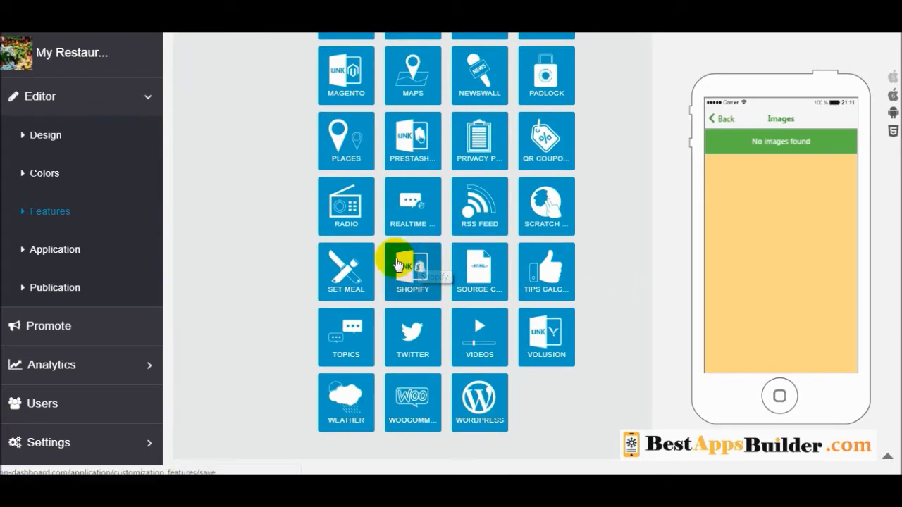
{"action": "scroll", "coordinate": [395, 262], "scroll_direction": "up", "scroll_amount": 2}
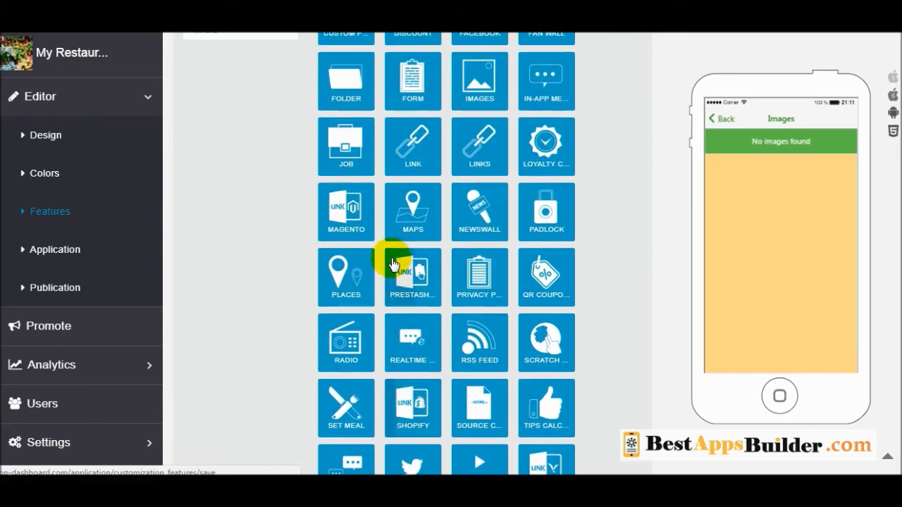
{"action": "scroll", "coordinate": [465, 291], "scroll_direction": "up", "scroll_amount": 5}
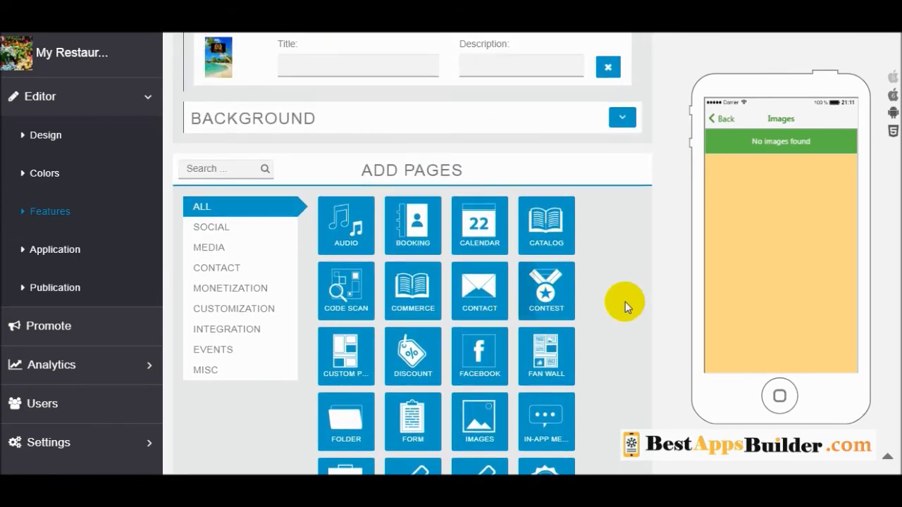
{"action": "scroll", "coordinate": [623, 302], "scroll_direction": "down", "scroll_amount": 2}
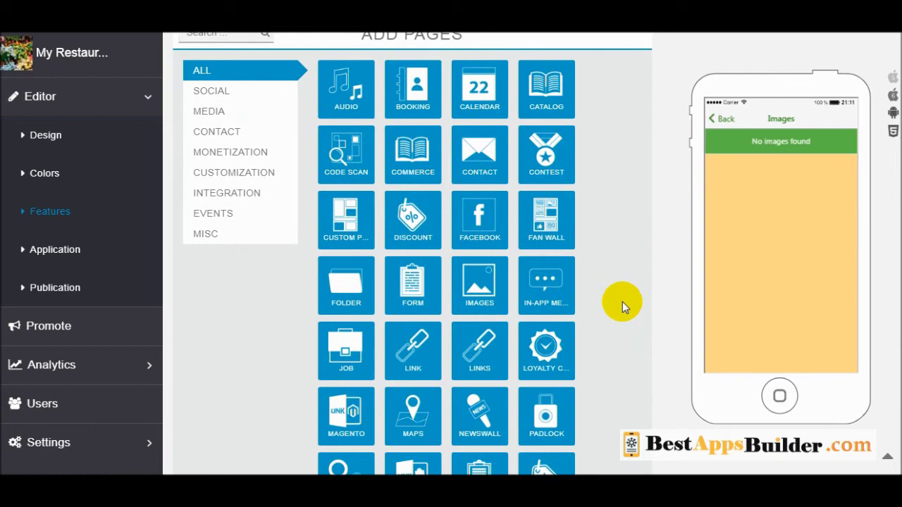
{"action": "scroll", "coordinate": [623, 301], "scroll_direction": "down", "scroll_amount": 4}
{"action": "scroll", "coordinate": [622, 301], "scroll_direction": "down", "scroll_amount": 2}
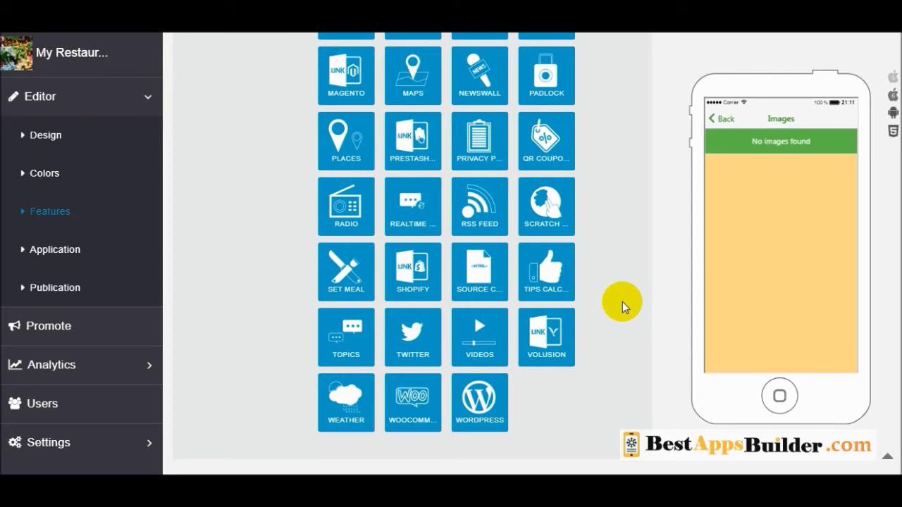
{"action": "scroll", "coordinate": [622, 302], "scroll_direction": "up", "scroll_amount": 5}
{"action": "scroll", "coordinate": [622, 301], "scroll_direction": "up", "scroll_amount": 6}
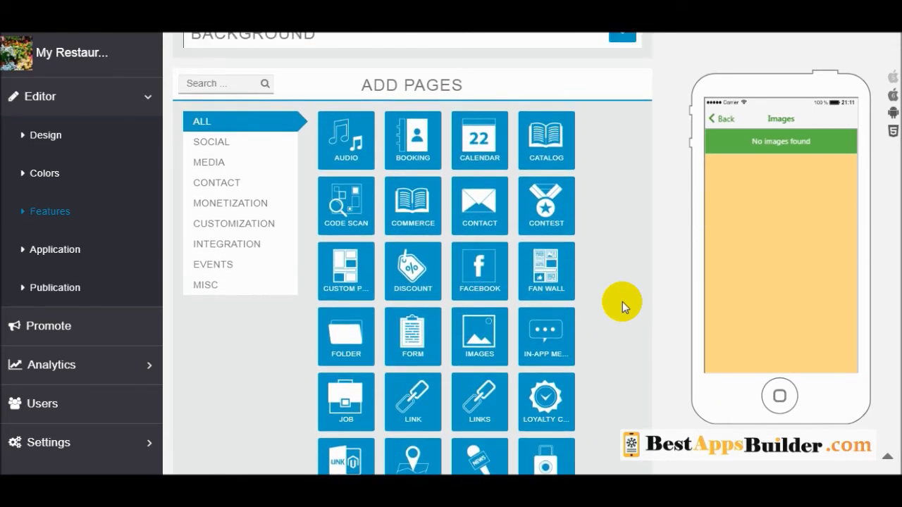
{"action": "scroll", "coordinate": [599, 267], "scroll_direction": "up", "scroll_amount": 4}
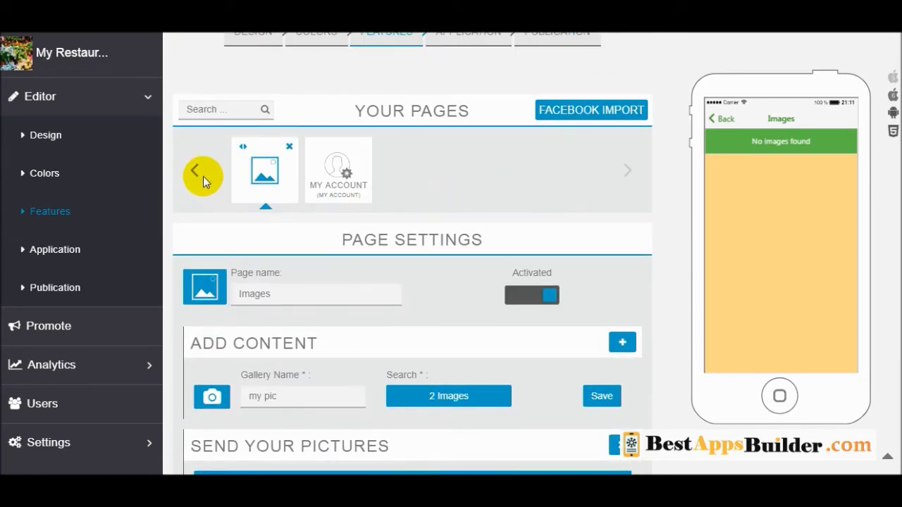
Open the settings of the Notifications page from the app's existing pages.
{"action": "left_click", "coordinate": [195, 174]}
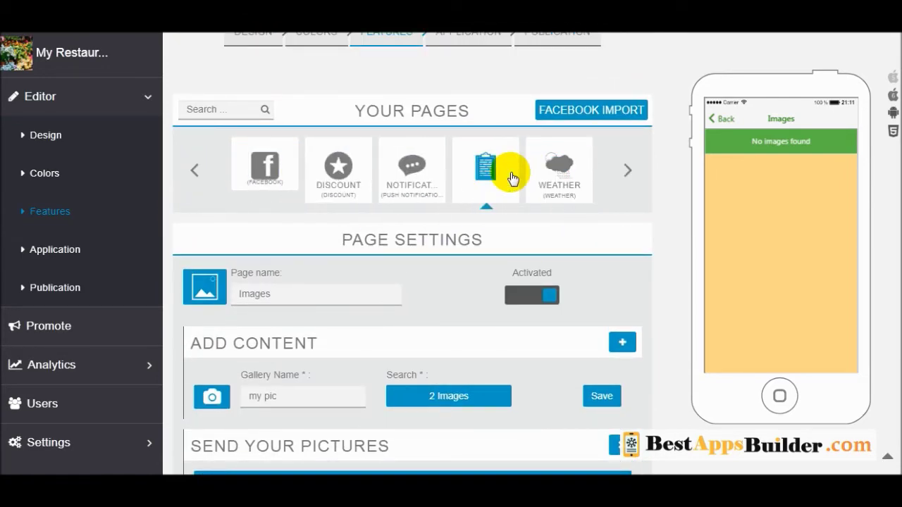
{"action": "left_click", "coordinate": [401, 176]}
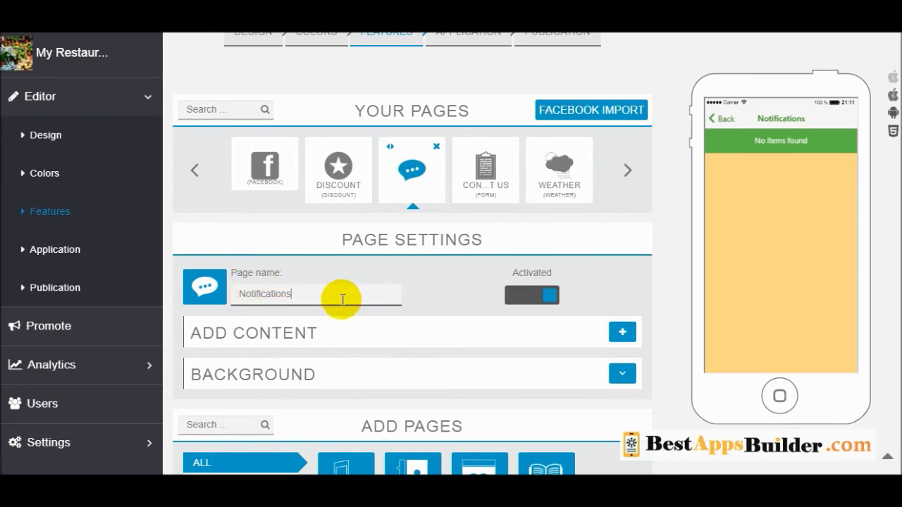
{"action": "scroll", "coordinate": [342, 301], "scroll_direction": "down", "scroll_amount": 4}
{"action": "scroll", "coordinate": [338, 304], "scroll_direction": "up", "scroll_amount": 4}
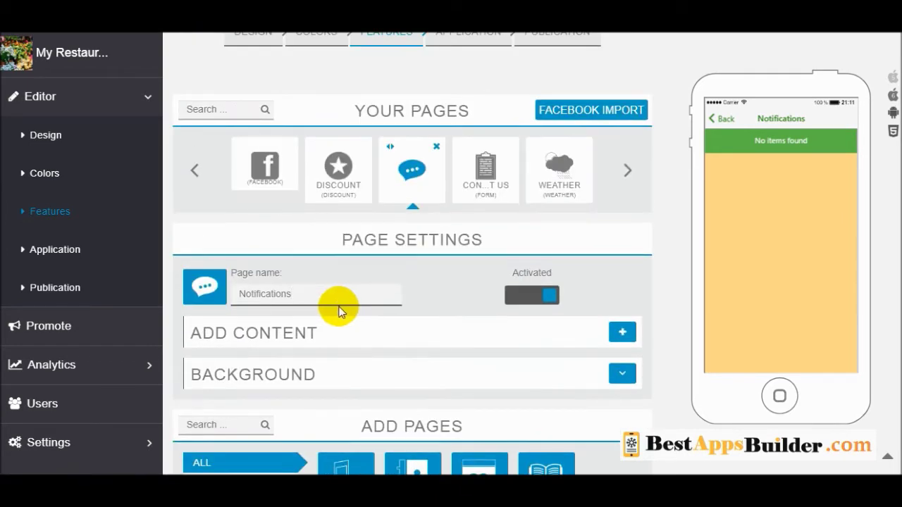
Change the Notifications page's icon to the solid white megaphone from the feature icons, without adding a new icon file.
{"action": "left_click", "coordinate": [205, 289]}
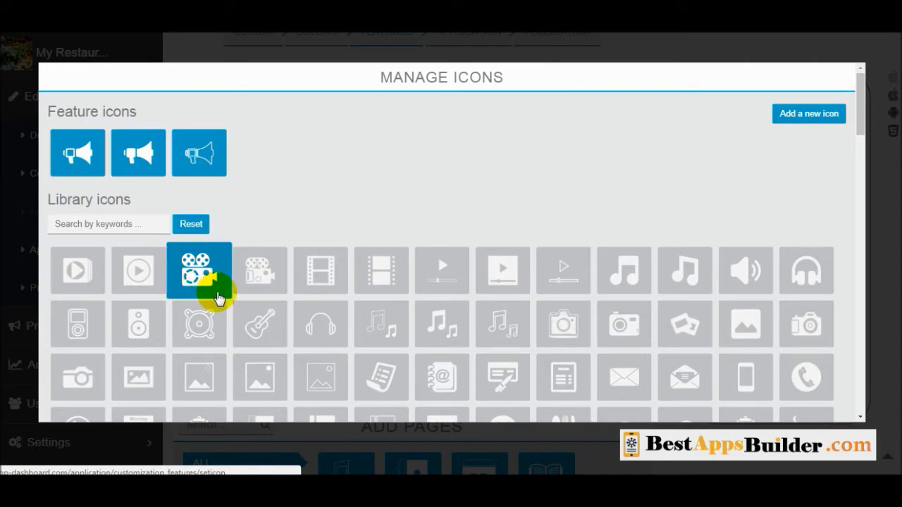
{"action": "scroll", "coordinate": [729, 268], "scroll_direction": "down", "scroll_amount": 4}
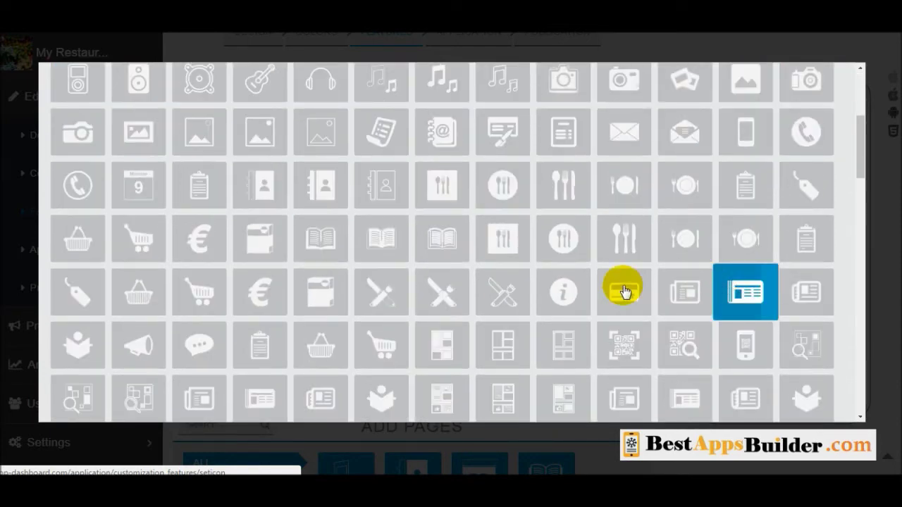
{"action": "scroll", "coordinate": [500, 292], "scroll_direction": "down", "scroll_amount": 4}
{"action": "scroll", "coordinate": [499, 292], "scroll_direction": "up", "scroll_amount": 10}
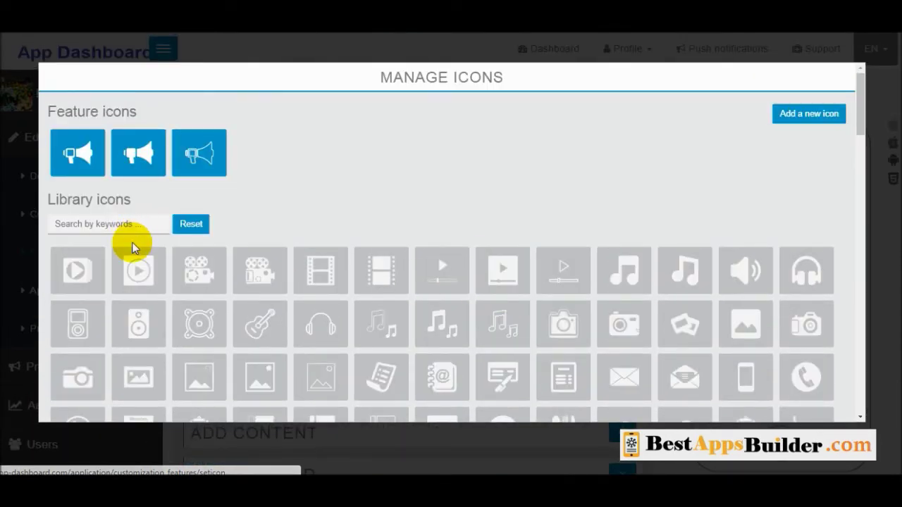
{"action": "left_click", "coordinate": [778, 114]}
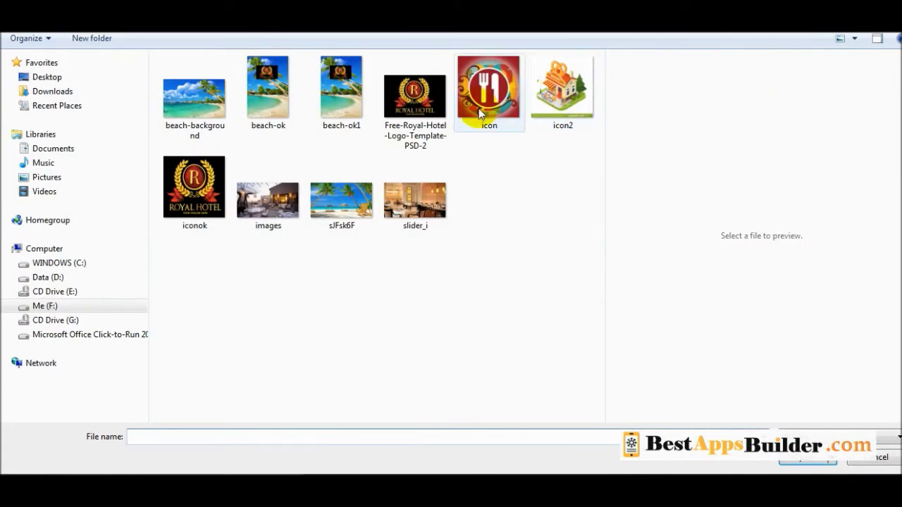
{"action": "left_click", "coordinate": [866, 465]}
{"action": "left_click", "coordinate": [144, 161]}
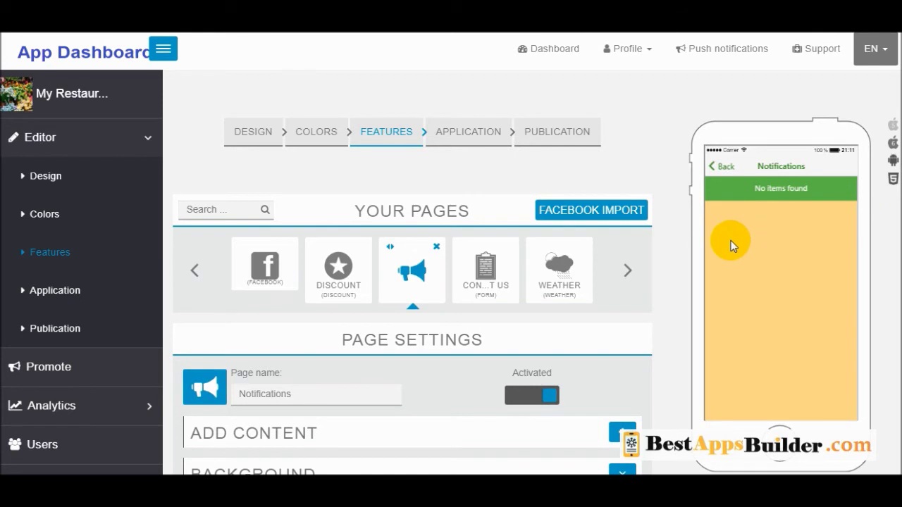
Upload the picture file "iconok" as the 256 x 256 application icon in the Application section.
{"action": "scroll", "coordinate": [705, 253], "scroll_direction": "down", "scroll_amount": 2}
{"action": "scroll", "coordinate": [689, 264], "scroll_direction": "up", "scroll_amount": 2}
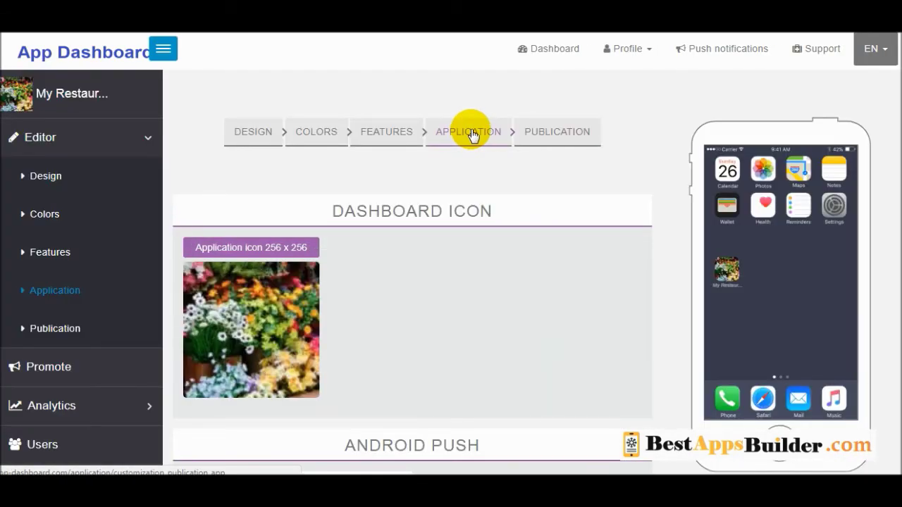
{"action": "scroll", "coordinate": [472, 134], "scroll_direction": "down", "scroll_amount": 1}
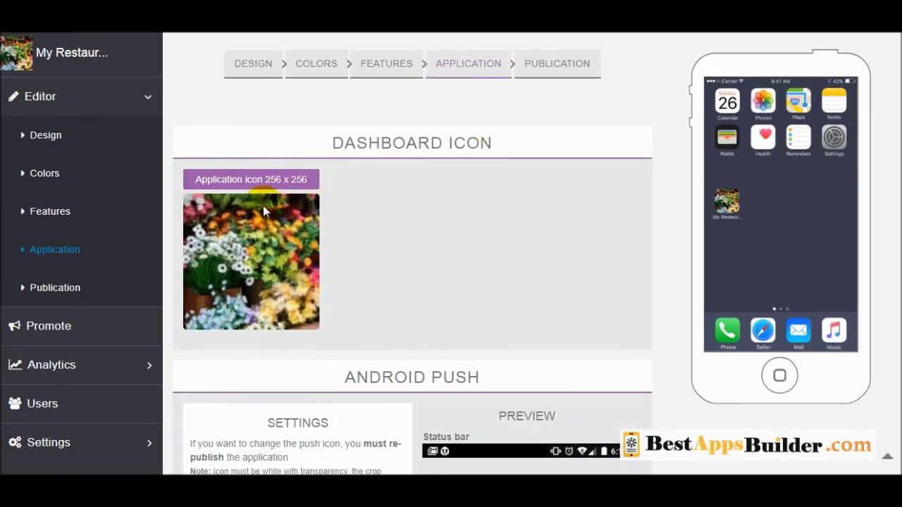
{"action": "left_click", "coordinate": [263, 180]}
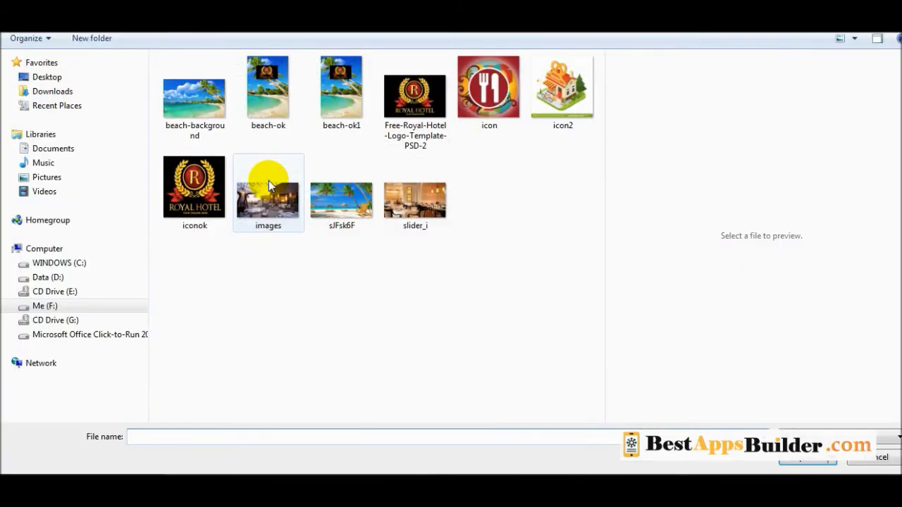
{"action": "left_click", "coordinate": [481, 131]}
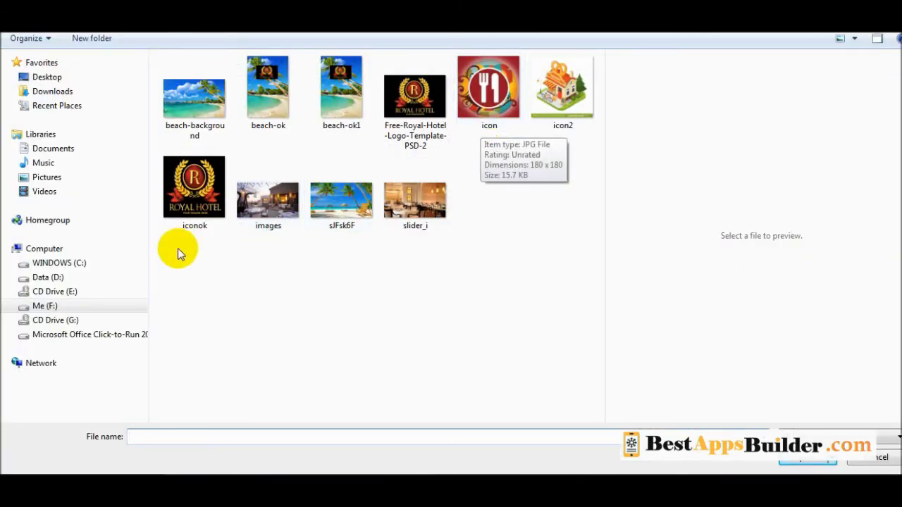
{"action": "left_click", "coordinate": [195, 211]}
{"action": "left_click", "coordinate": [807, 459]}
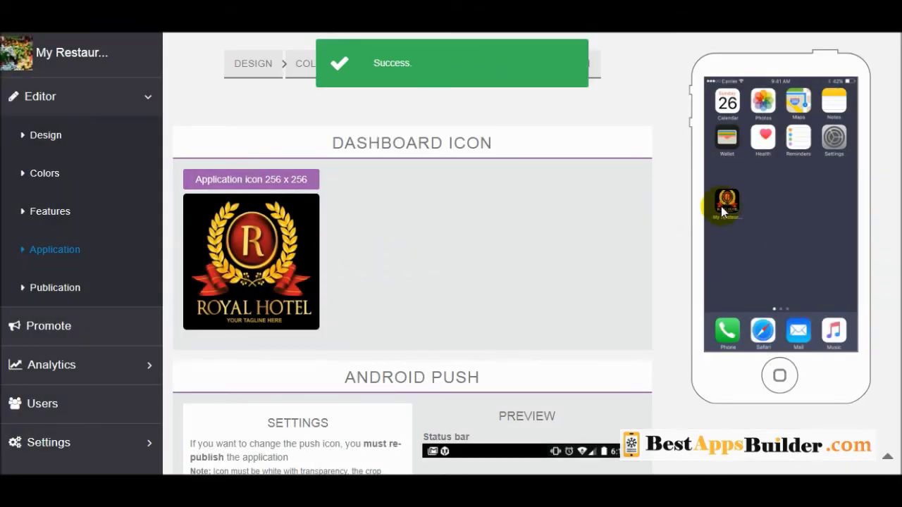
Upload the picture file "beach-ok1" as the 640x960 startup image and accept its crop.
{"action": "scroll", "coordinate": [585, 247], "scroll_direction": "down", "scroll_amount": 6}
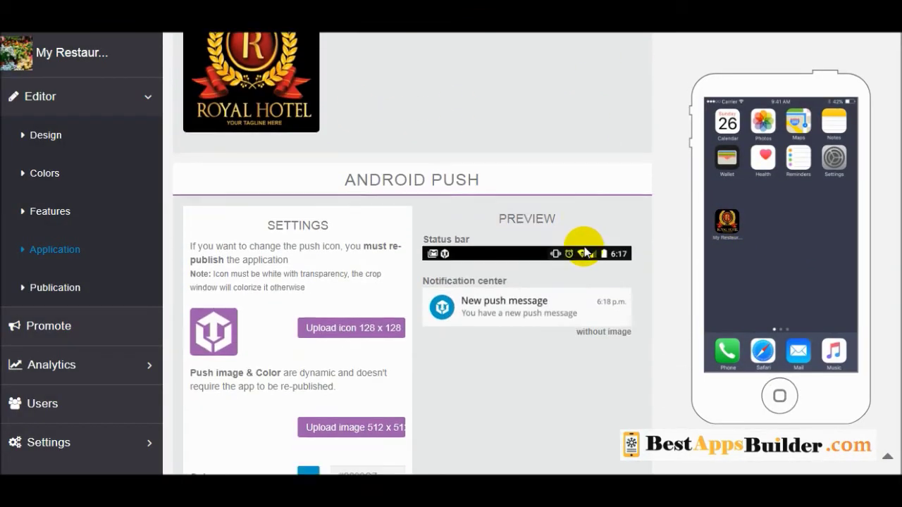
{"action": "scroll", "coordinate": [263, 211], "scroll_direction": "up", "scroll_amount": 2}
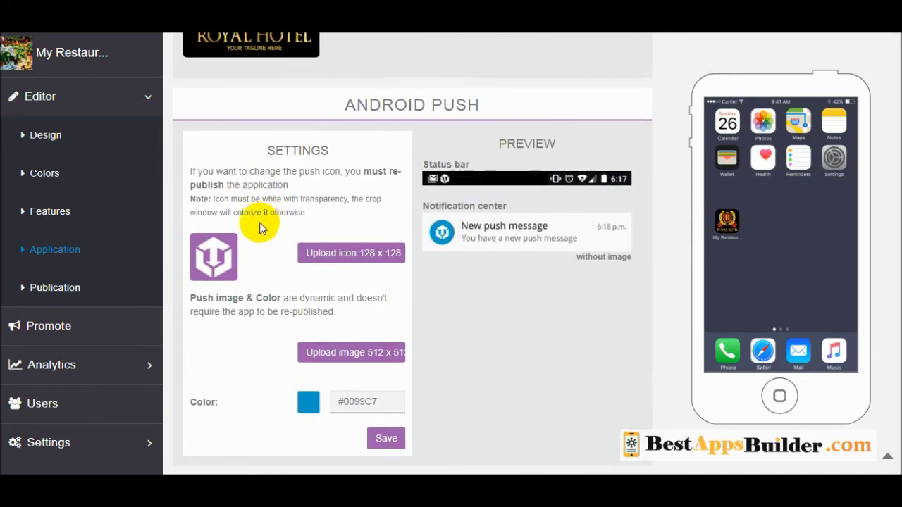
{"action": "scroll", "coordinate": [516, 250], "scroll_direction": "down", "scroll_amount": 5}
{"action": "scroll", "coordinate": [516, 253], "scroll_direction": "down", "scroll_amount": 2}
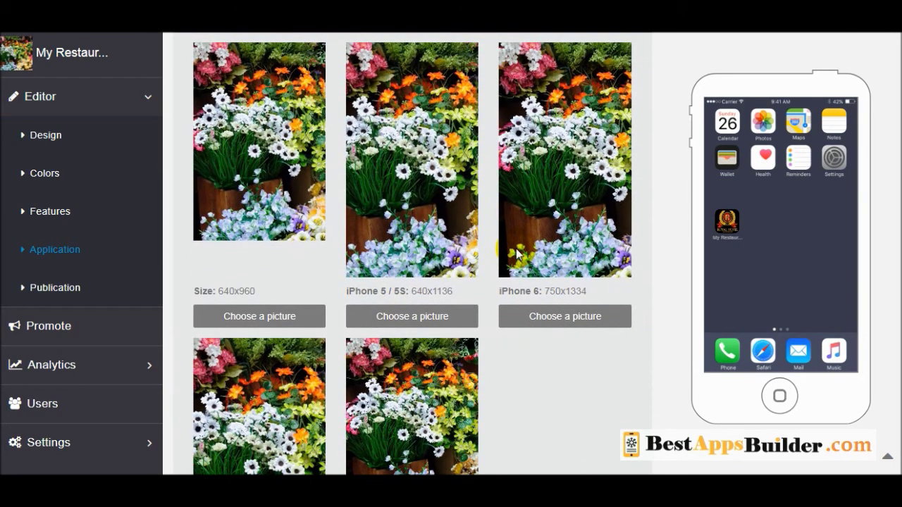
{"action": "scroll", "coordinate": [517, 252], "scroll_direction": "up", "scroll_amount": 1}
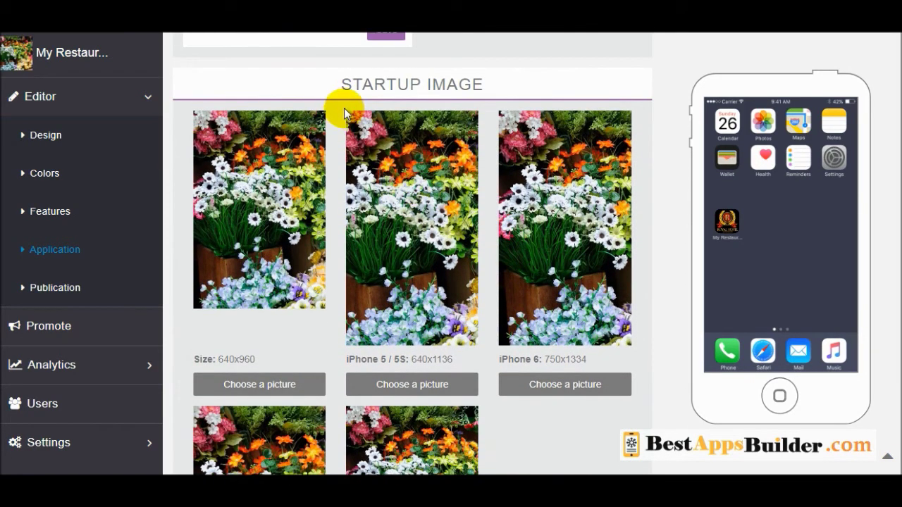
{"action": "left_click", "coordinate": [262, 388]}
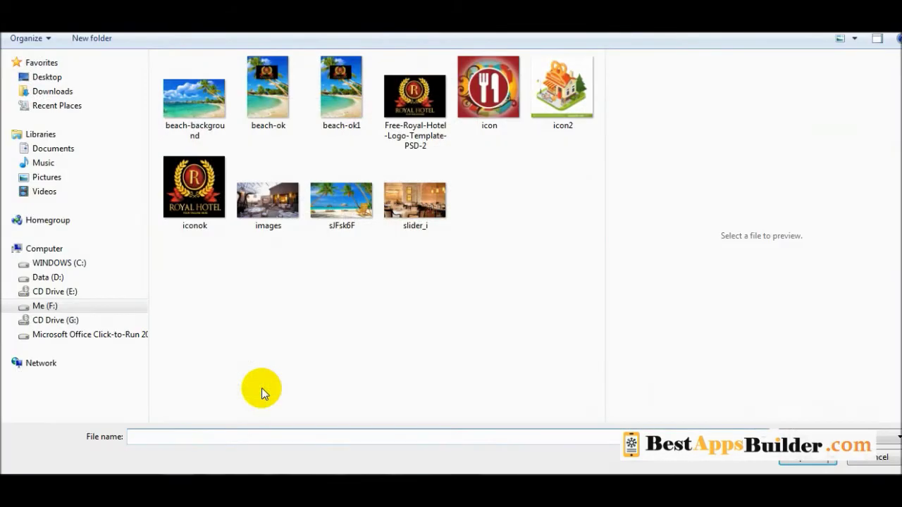
{"action": "left_click", "coordinate": [363, 103]}
{"action": "left_click", "coordinate": [804, 461]}
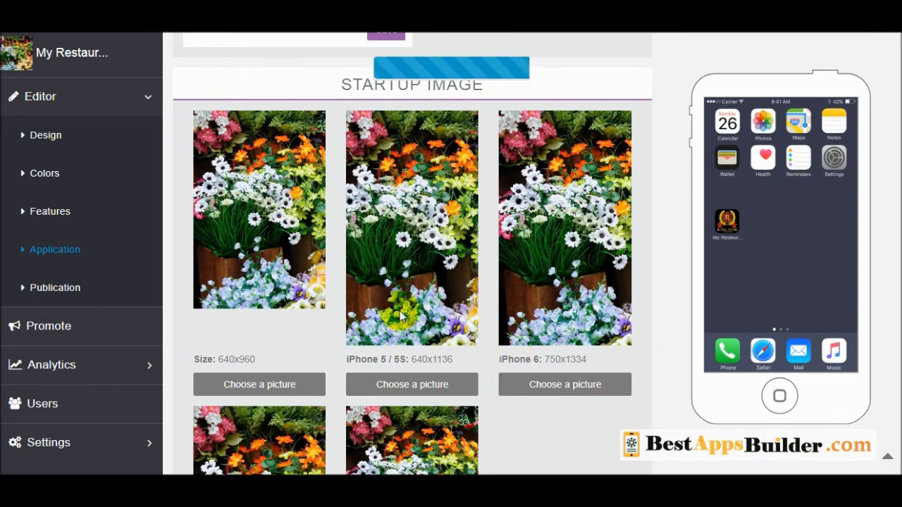
{"action": "scroll", "coordinate": [475, 366], "scroll_direction": "down", "scroll_amount": 4}
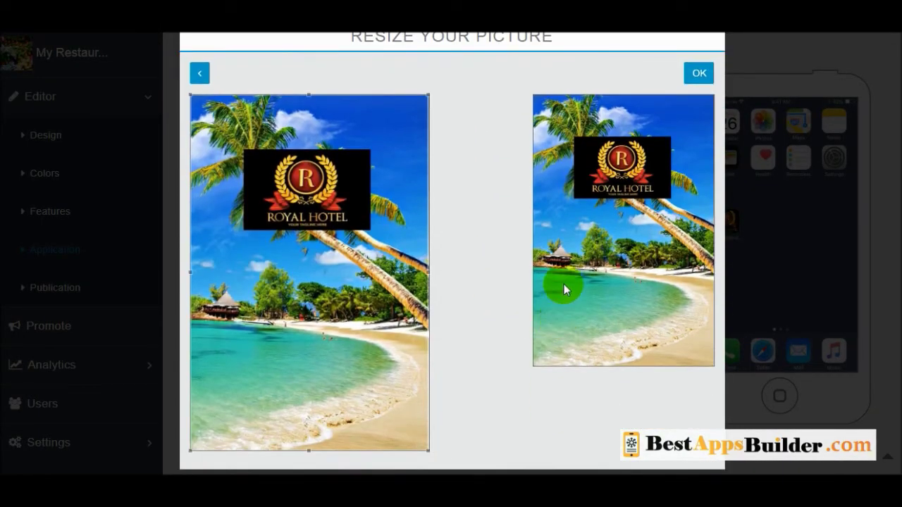
{"action": "left_click", "coordinate": [691, 83]}
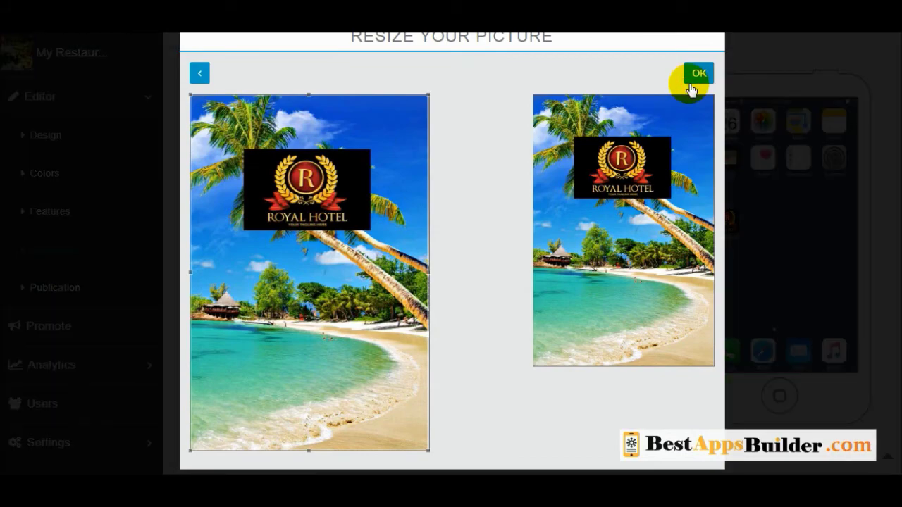
{"action": "scroll", "coordinate": [600, 222], "scroll_direction": "up", "scroll_amount": 10}
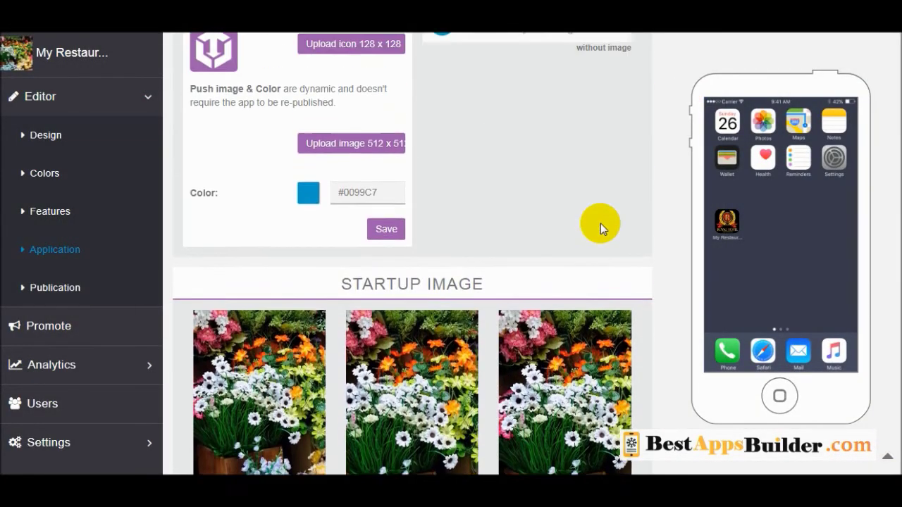
{"action": "scroll", "coordinate": [600, 224], "scroll_direction": "up", "scroll_amount": 5}
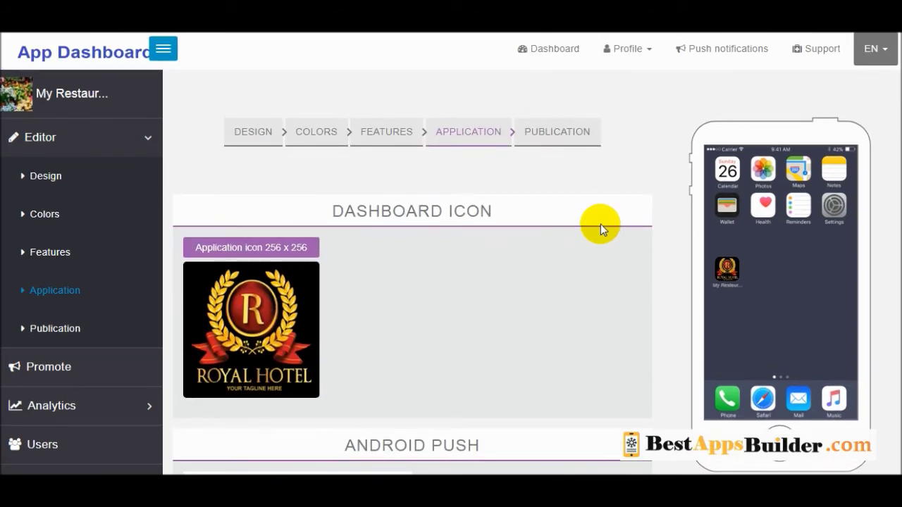
Consult Document4 in Microsoft Word, and return to the app dashboard's Application section.
{"action": "mouse_move", "coordinate": [394, 470]}
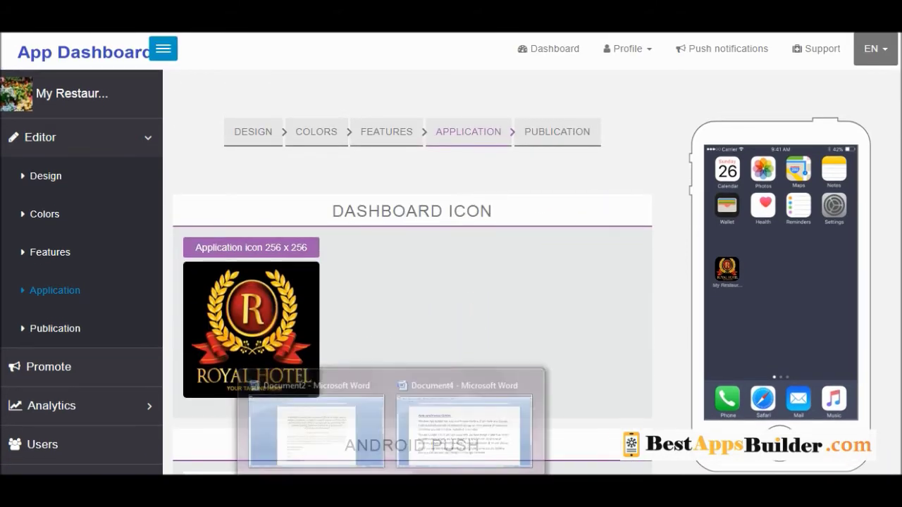
{"action": "left_click", "coordinate": [470, 438]}
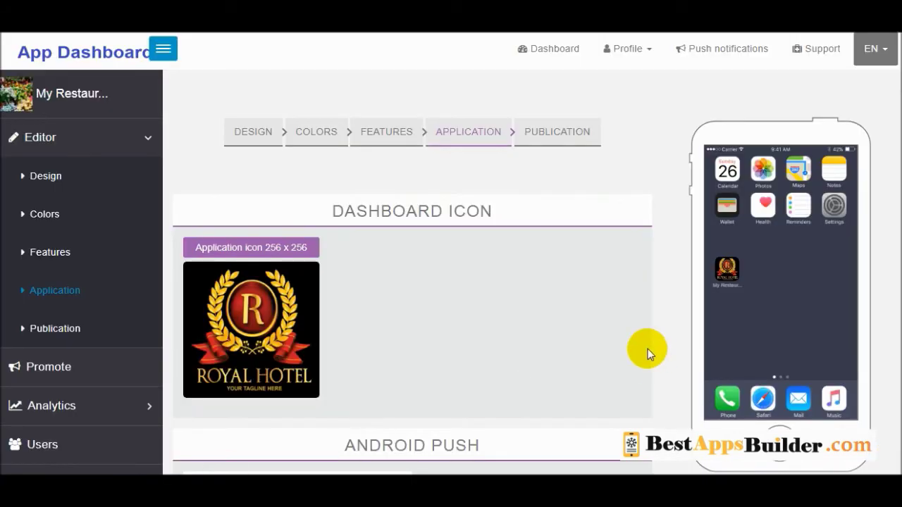
{"action": "scroll", "coordinate": [590, 302], "scroll_direction": "down", "scroll_amount": 3}
{"action": "scroll", "coordinate": [590, 301], "scroll_direction": "up", "scroll_amount": 3}
Open the Publication section and review its general information, starting with the application name.
{"action": "left_click", "coordinate": [557, 132]}
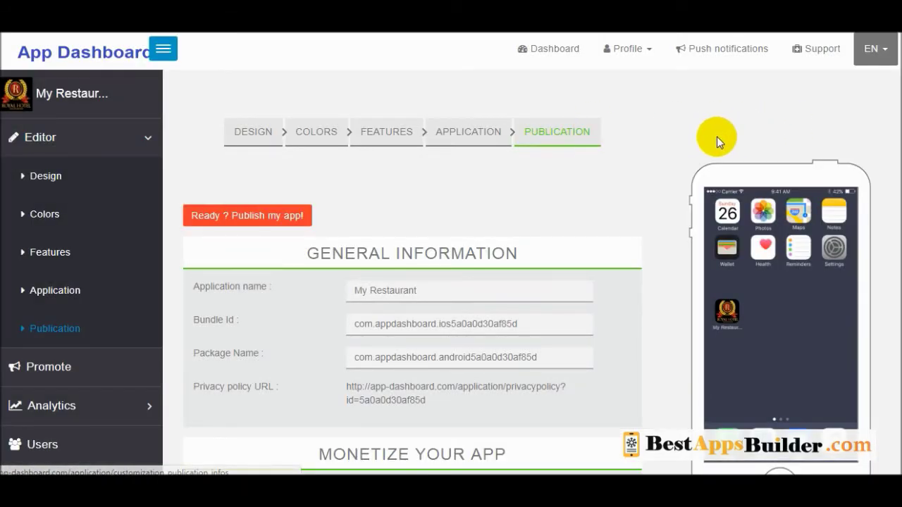
{"action": "left_click", "coordinate": [470, 289]}
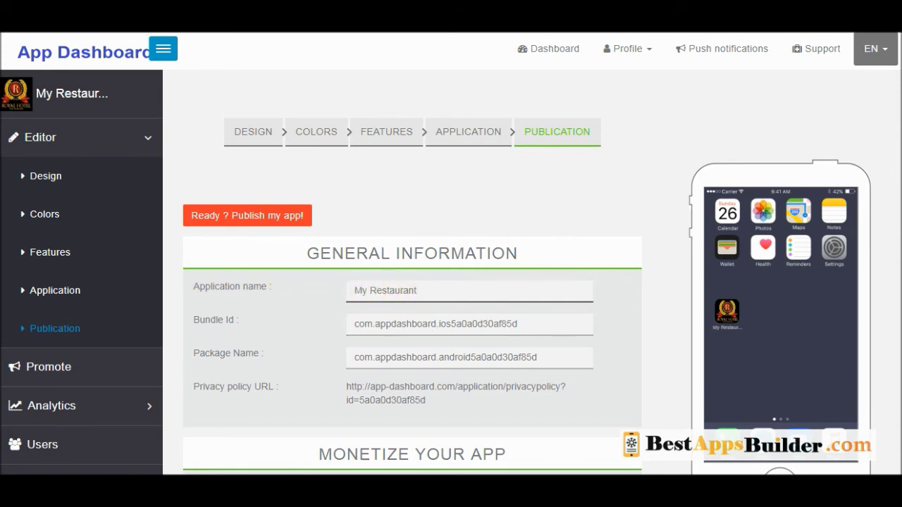
{"action": "scroll", "coordinate": [730, 239], "scroll_direction": "down", "scroll_amount": 1}
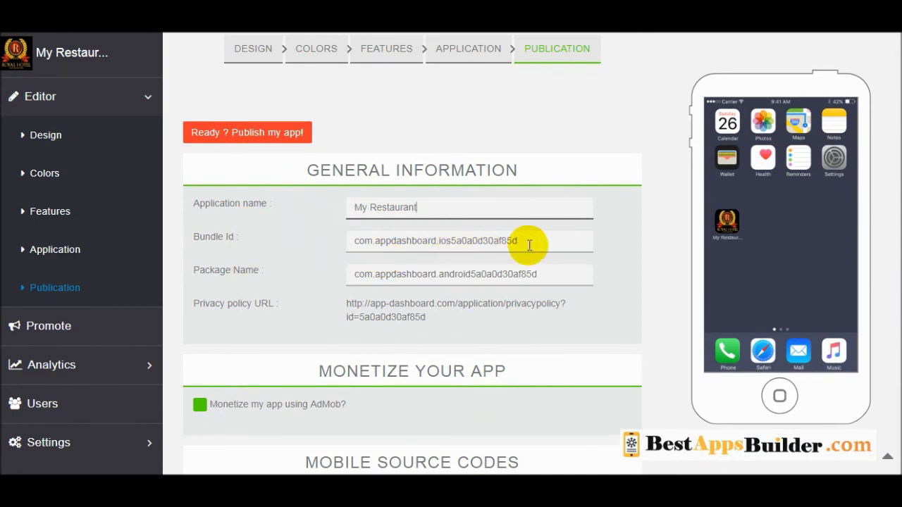
Review the package name and bundle ID in the general information of the Publication section.
{"action": "left_click", "coordinate": [546, 281]}
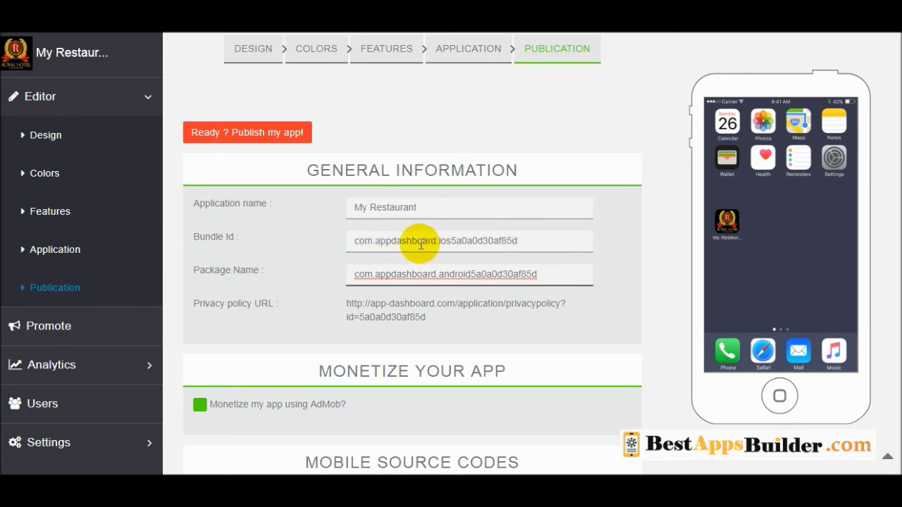
{"action": "left_click", "coordinate": [520, 240]}
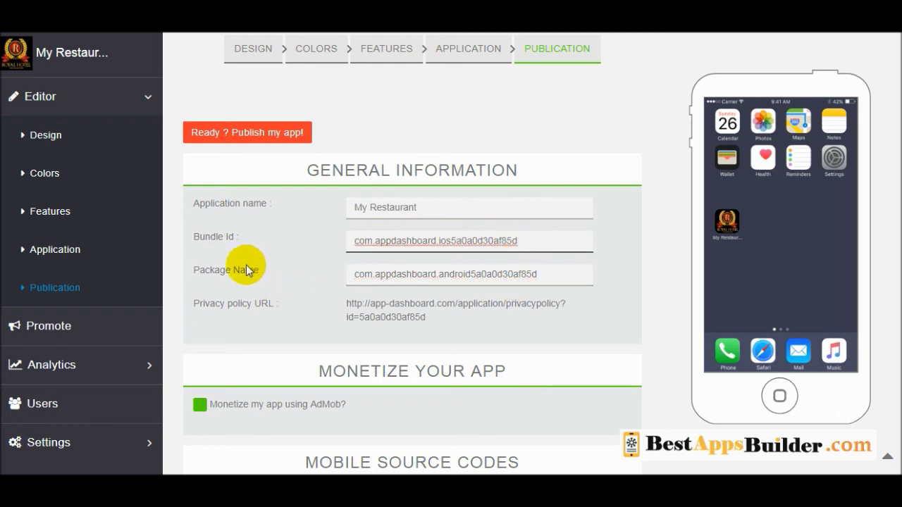
{"action": "scroll", "coordinate": [254, 277], "scroll_direction": "down", "scroll_amount": 2}
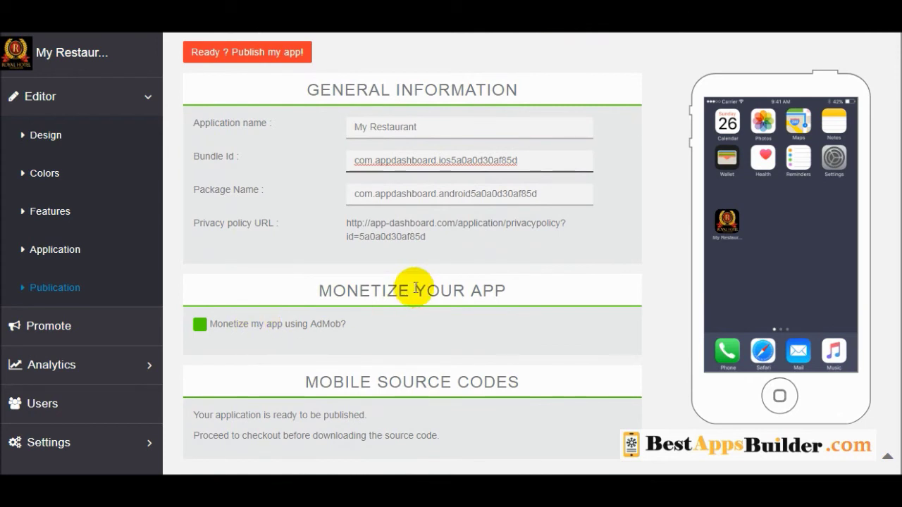
Enable AdMob monetization for the app and keep Banner as the iOS ad type.
{"action": "left_click", "coordinate": [199, 324]}
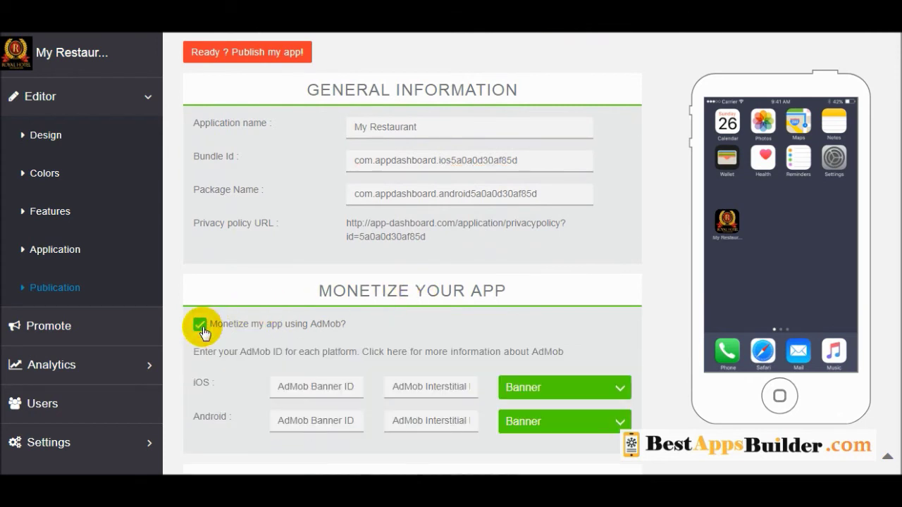
{"action": "scroll", "coordinate": [425, 285], "scroll_direction": "down", "scroll_amount": 2}
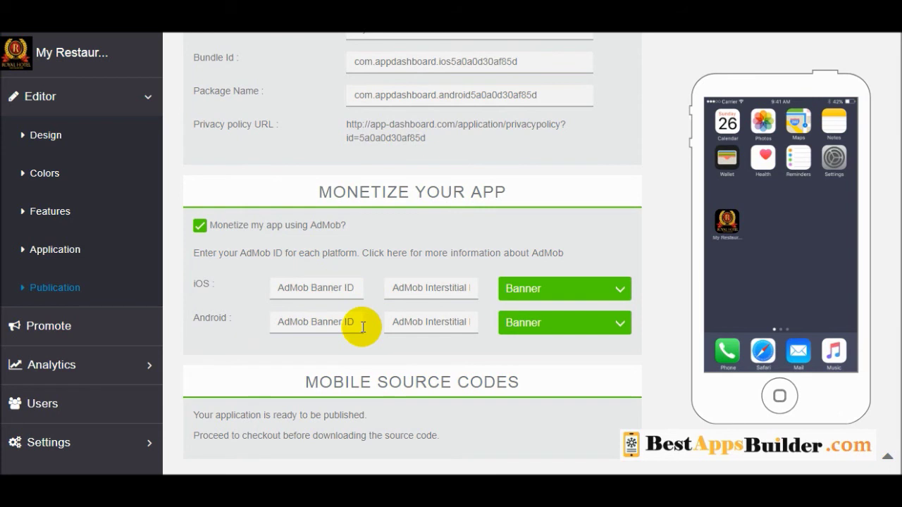
{"action": "left_click", "coordinate": [551, 290]}
{"action": "left_click", "coordinate": [543, 362]}
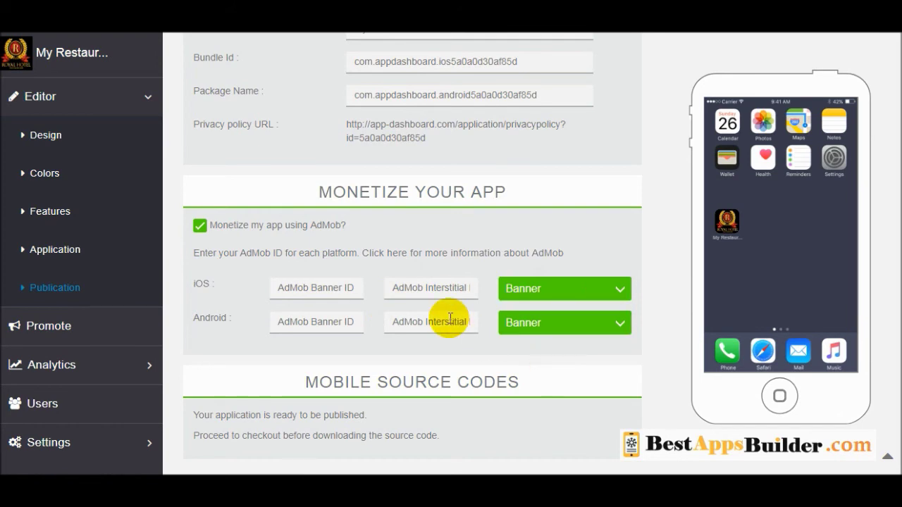
Start publishing the app and review the billing address and subscription options on the payment page.
{"action": "scroll", "coordinate": [451, 318], "scroll_direction": "up", "scroll_amount": 5}
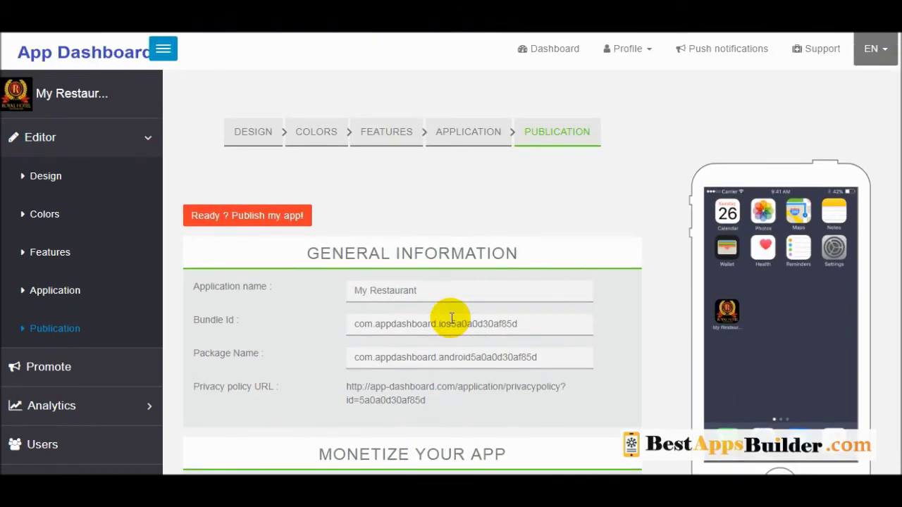
{"action": "scroll", "coordinate": [451, 319], "scroll_direction": "down", "scroll_amount": 5}
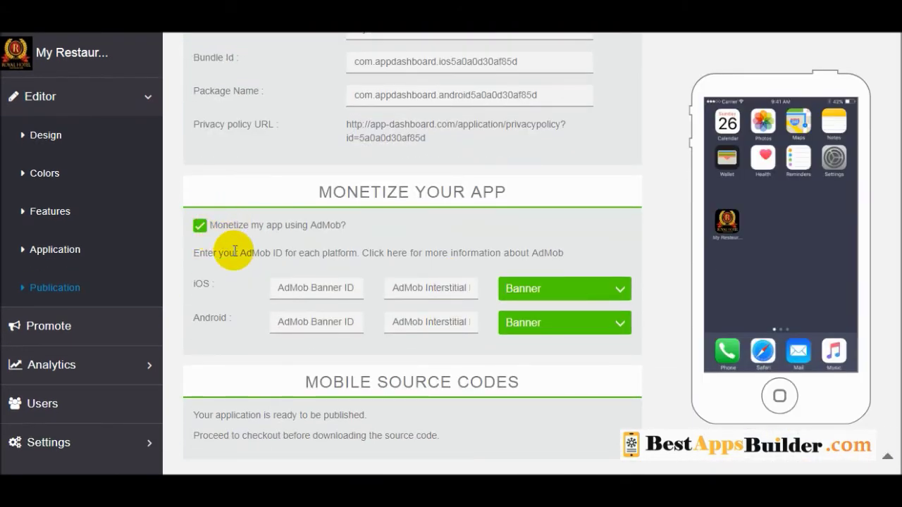
{"action": "scroll", "coordinate": [308, 254], "scroll_direction": "up", "scroll_amount": 5}
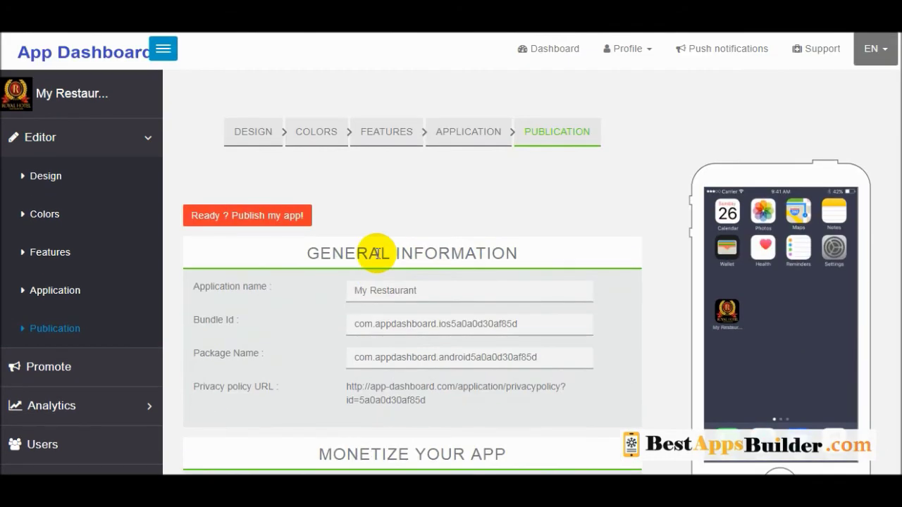
{"action": "left_click", "coordinate": [238, 217]}
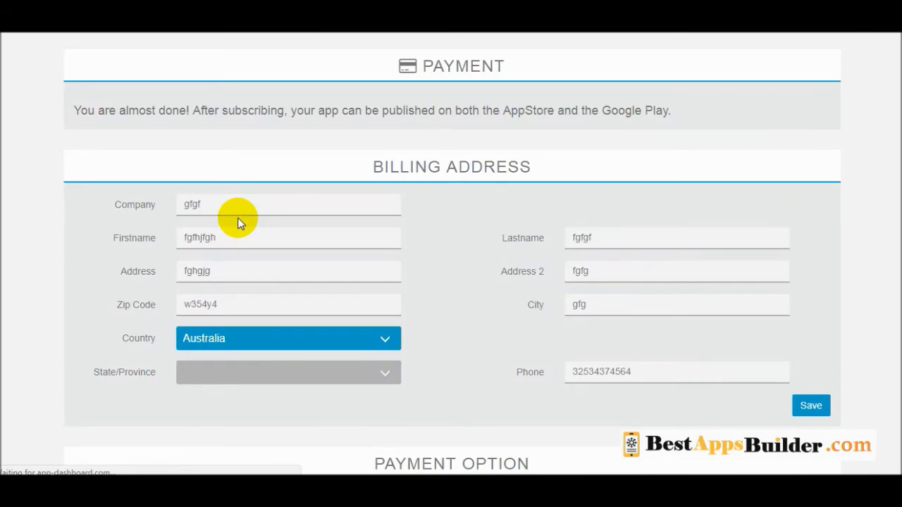
{"action": "scroll", "coordinate": [451, 253], "scroll_direction": "down", "scroll_amount": 3}
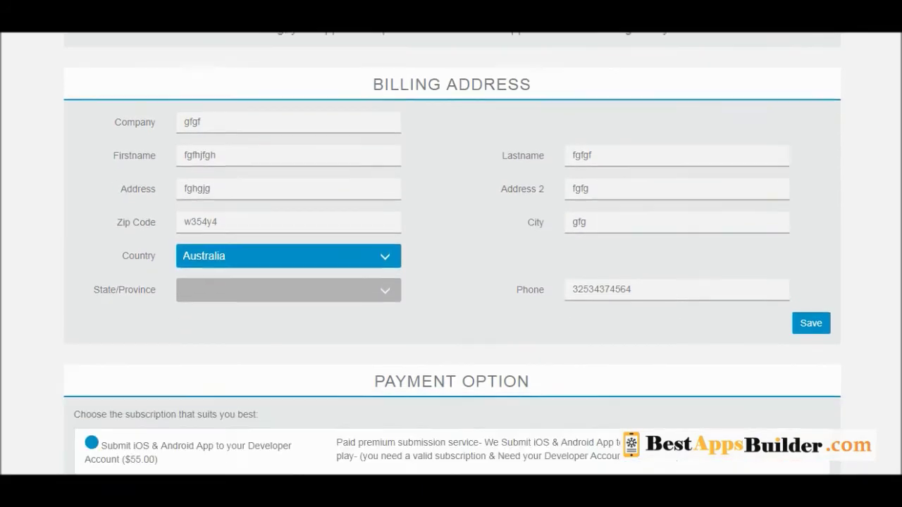
{"action": "scroll", "coordinate": [451, 254], "scroll_direction": "up", "scroll_amount": 2}
{"action": "scroll", "coordinate": [451, 254], "scroll_direction": "down", "scroll_amount": 6}
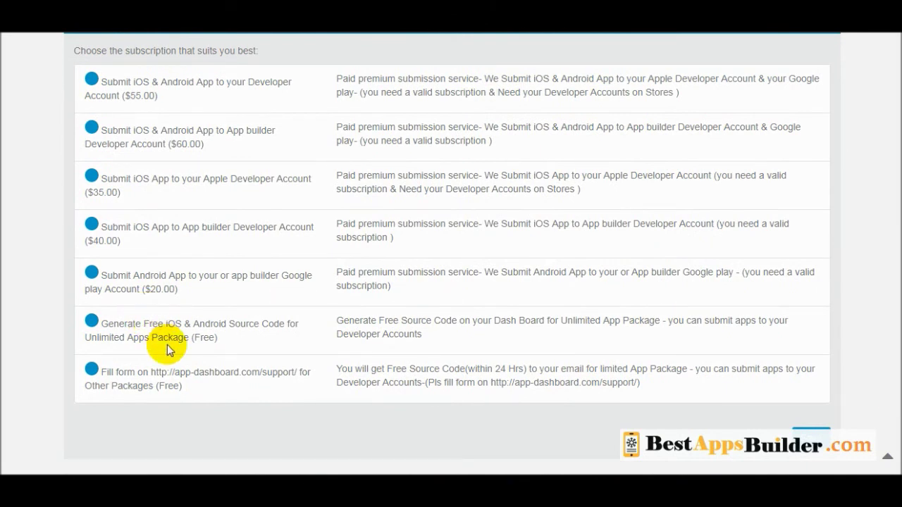
Choose the free iOS & Android source code option for the Unlimited Apps Package, save it, and confirm the order.
{"action": "left_click", "coordinate": [92, 321]}
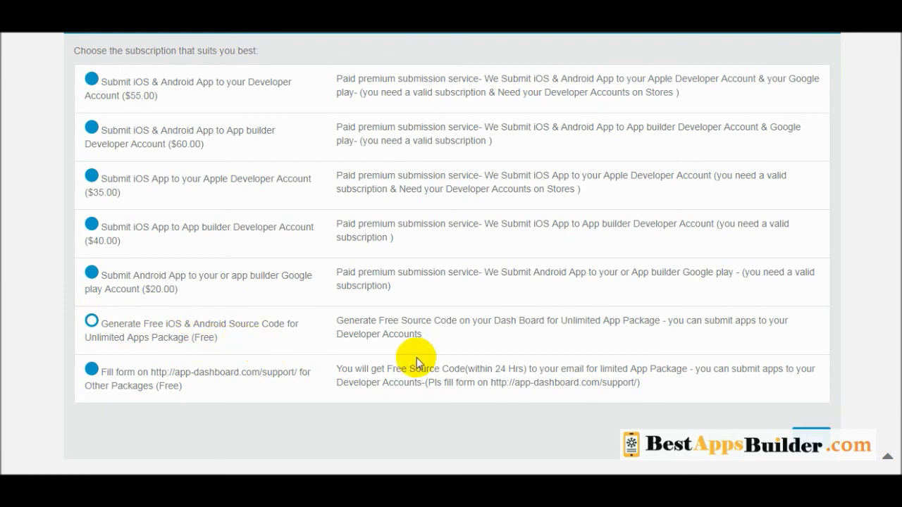
{"action": "left_click", "coordinate": [813, 431]}
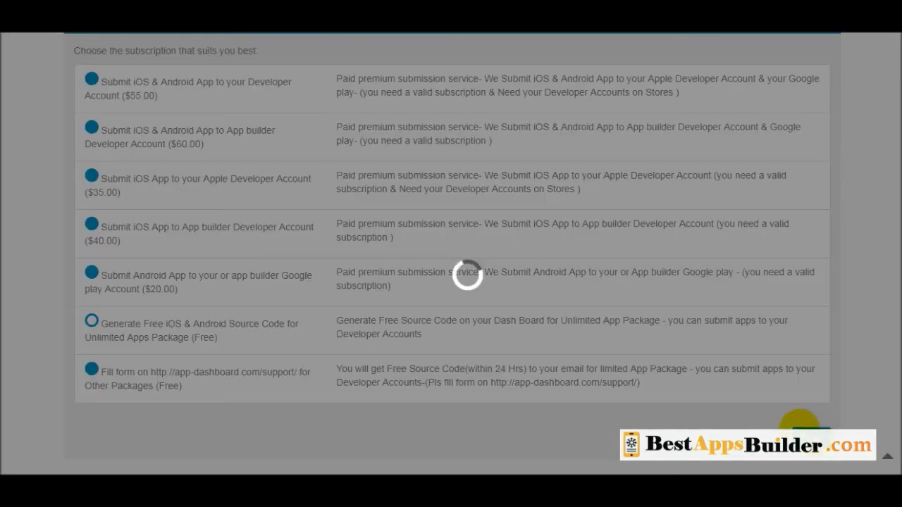
{"action": "scroll", "coordinate": [645, 352], "scroll_direction": "down", "scroll_amount": 3}
{"action": "scroll", "coordinate": [644, 353], "scroll_direction": "down", "scroll_amount": 1}
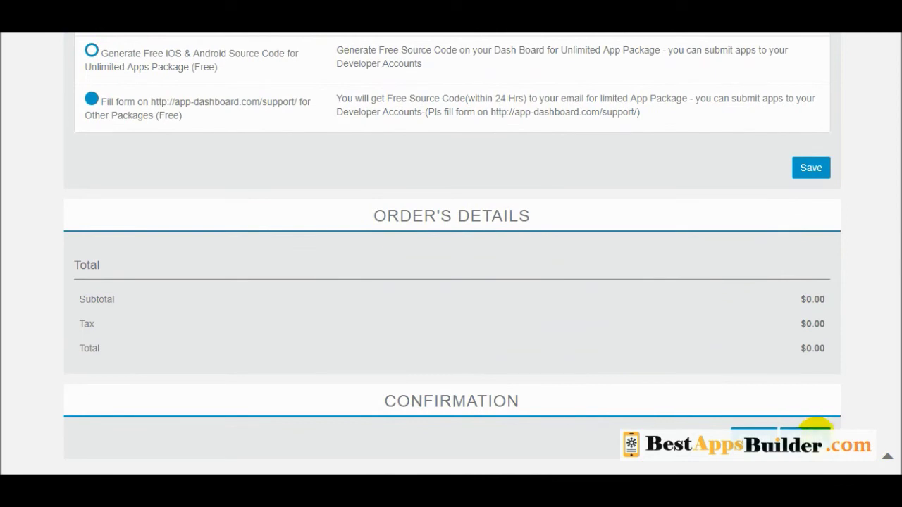
{"action": "left_click", "coordinate": [810, 430]}
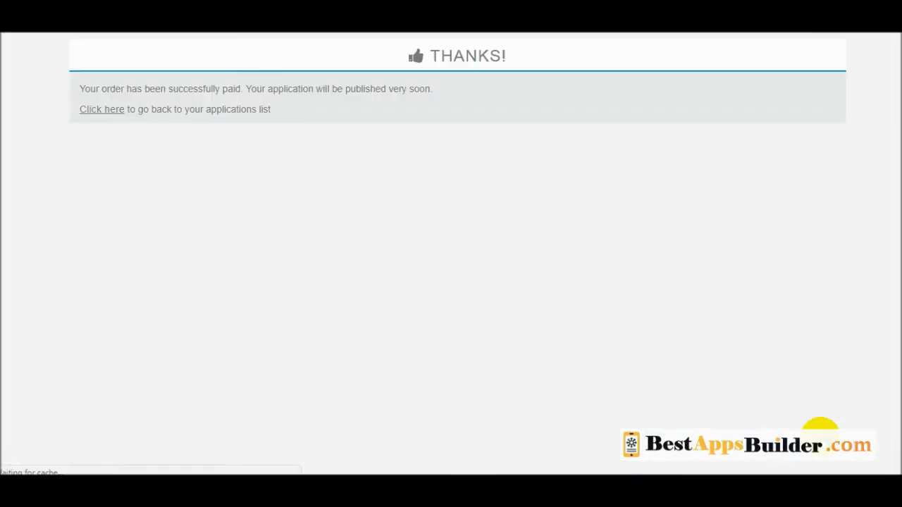
Return to the applications list and open the last My Restaurant app, with the Royal Hotel icon, for editing.
{"action": "left_click", "coordinate": [110, 115]}
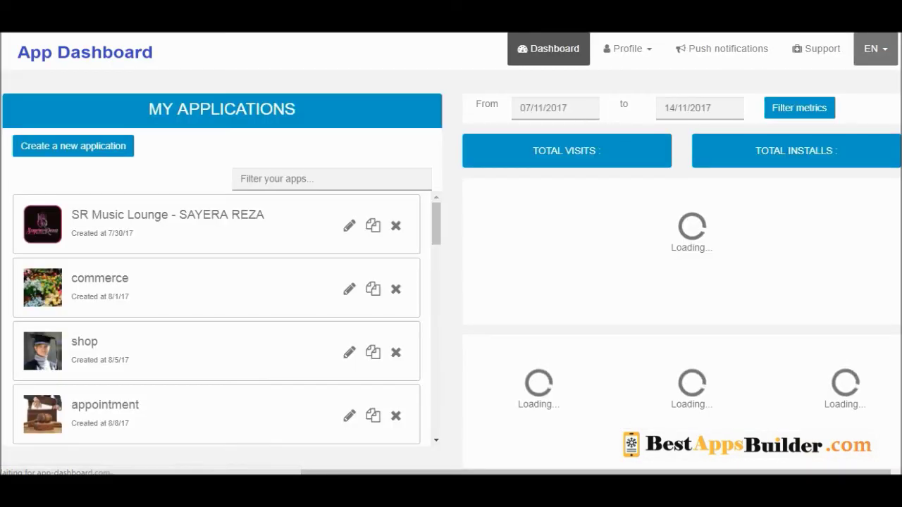
{"action": "scroll", "coordinate": [451, 249], "scroll_direction": "down", "scroll_amount": 1}
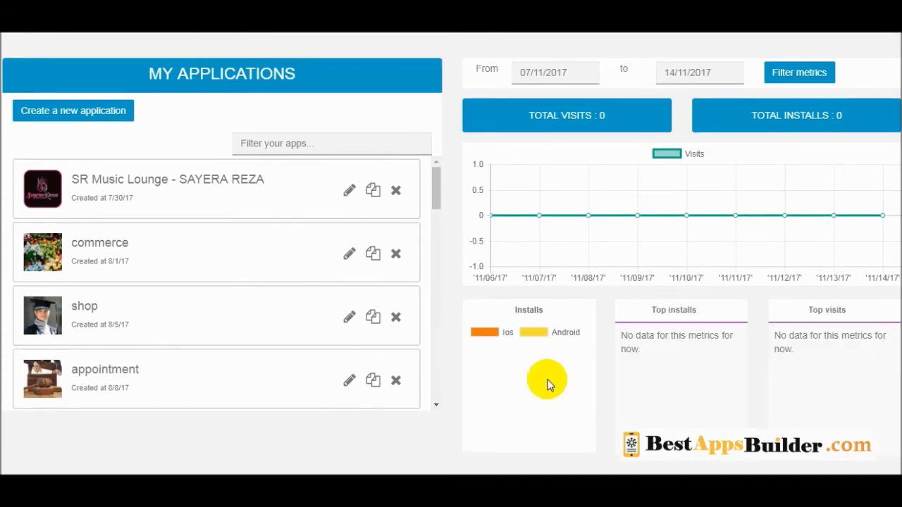
{"action": "left_click_drag", "start_coordinate": [434, 181], "coordinate": [429, 403]}
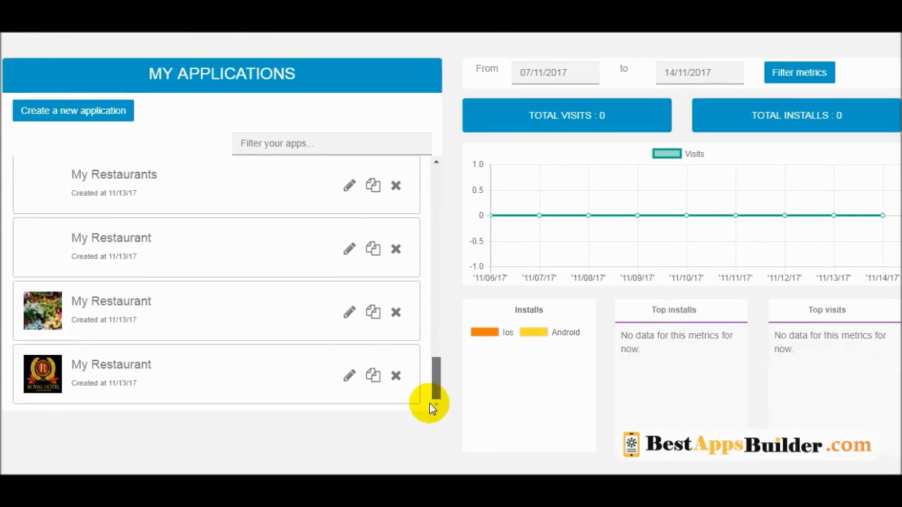
{"action": "left_click", "coordinate": [349, 377]}
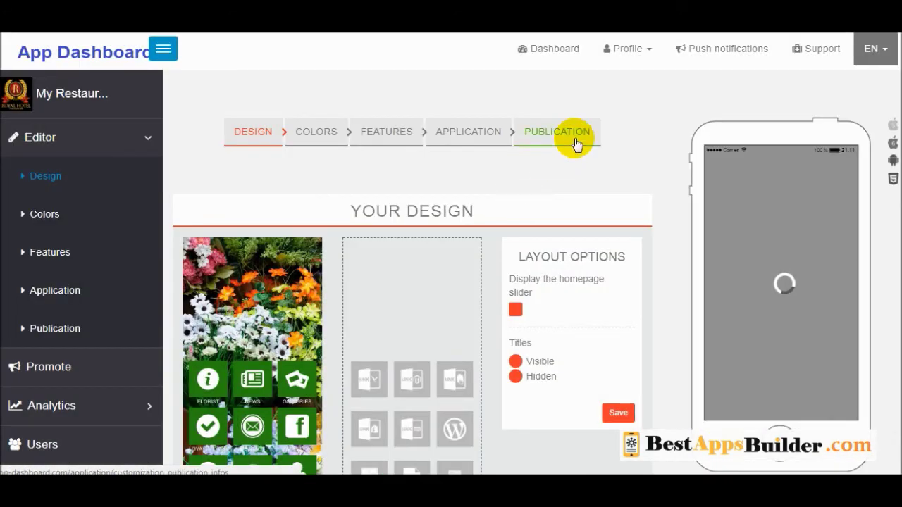
Open the app's Publication section and examine the source code and Android APK generation options.
{"action": "left_click", "coordinate": [576, 144]}
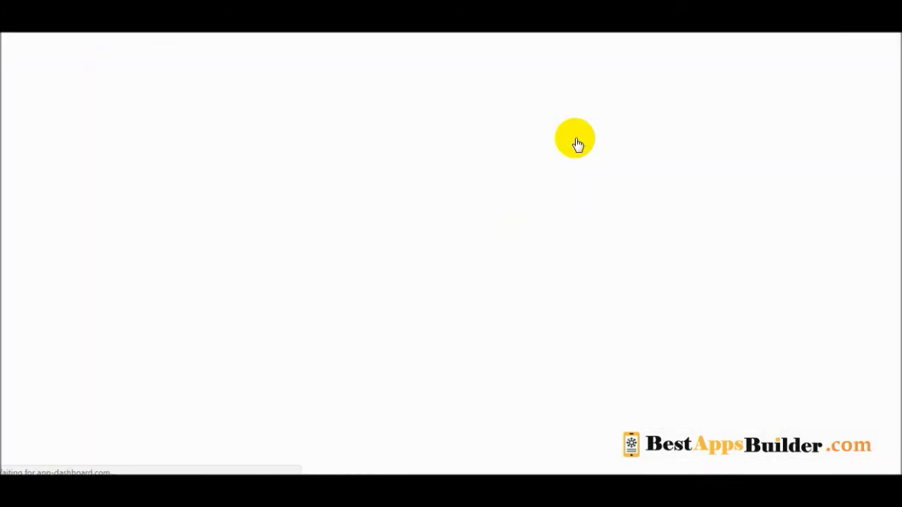
{"action": "scroll", "coordinate": [588, 207], "scroll_direction": "down", "scroll_amount": 5}
{"action": "scroll", "coordinate": [589, 208], "scroll_direction": "down", "scroll_amount": 1}
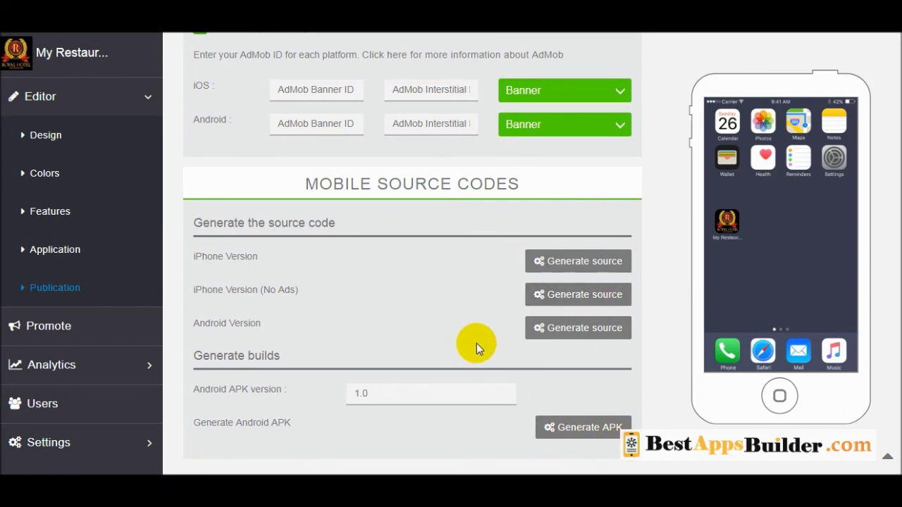
{"action": "scroll", "coordinate": [477, 343], "scroll_direction": "up", "scroll_amount": 6}
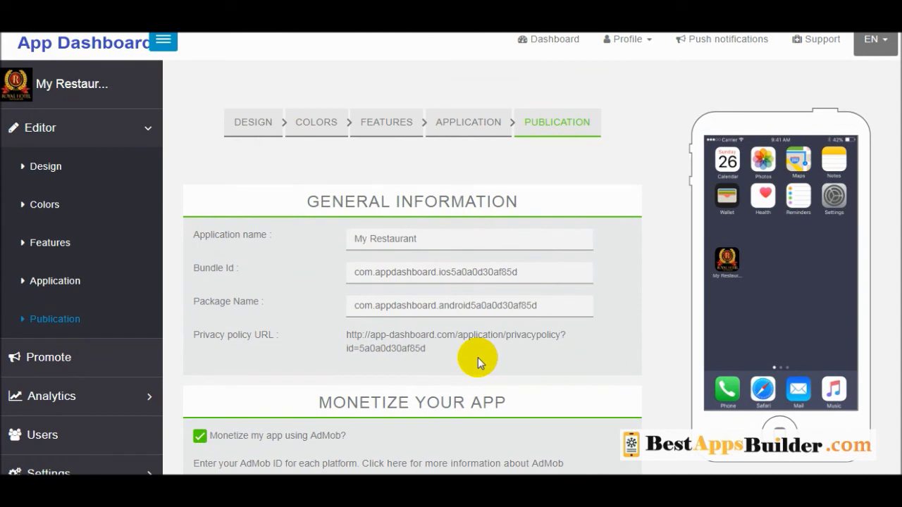
{"action": "scroll", "coordinate": [769, 96], "scroll_direction": "up", "scroll_amount": 1}
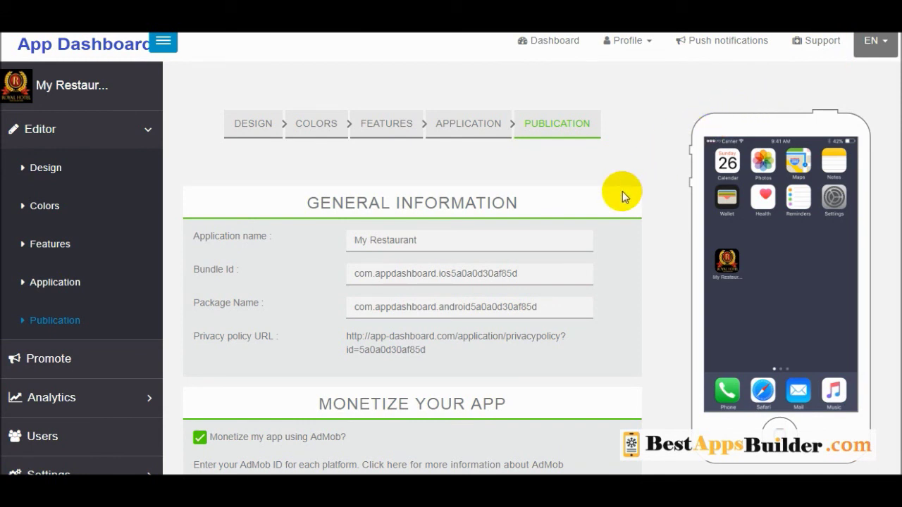
Open the Support page and review the email and application name fields of the app source code request form.
{"action": "left_click", "coordinate": [812, 42]}
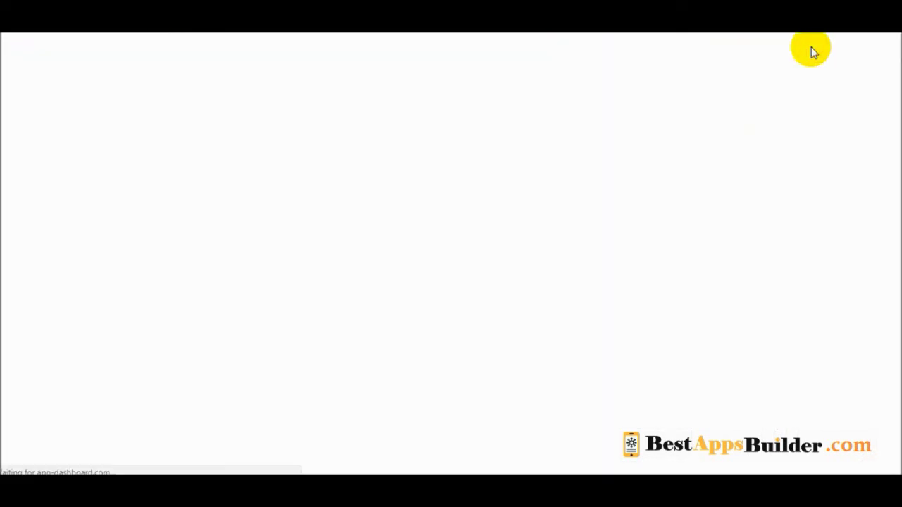
{"action": "left_click", "coordinate": [488, 238]}
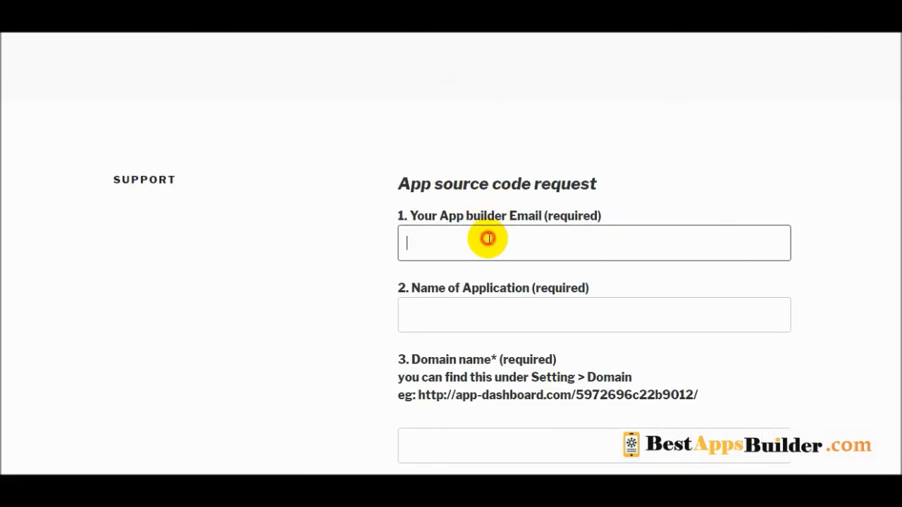
{"action": "scroll", "coordinate": [451, 281], "scroll_direction": "down", "scroll_amount": 1}
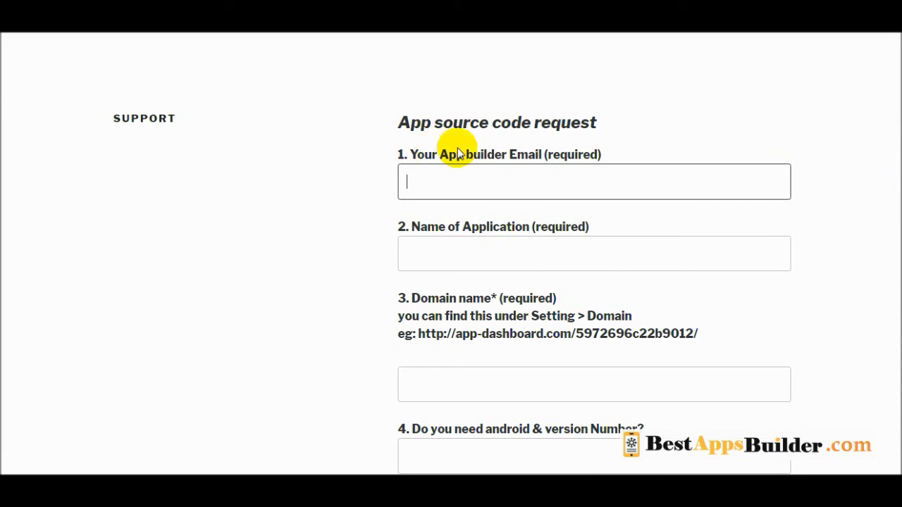
{"action": "left_click", "coordinate": [446, 256]}
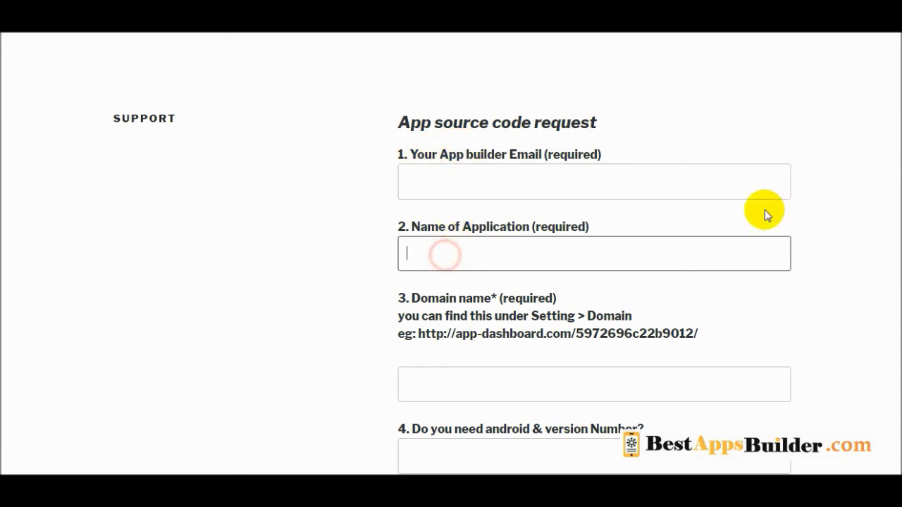
{"action": "scroll", "coordinate": [489, 202], "scroll_direction": "down", "scroll_amount": 2}
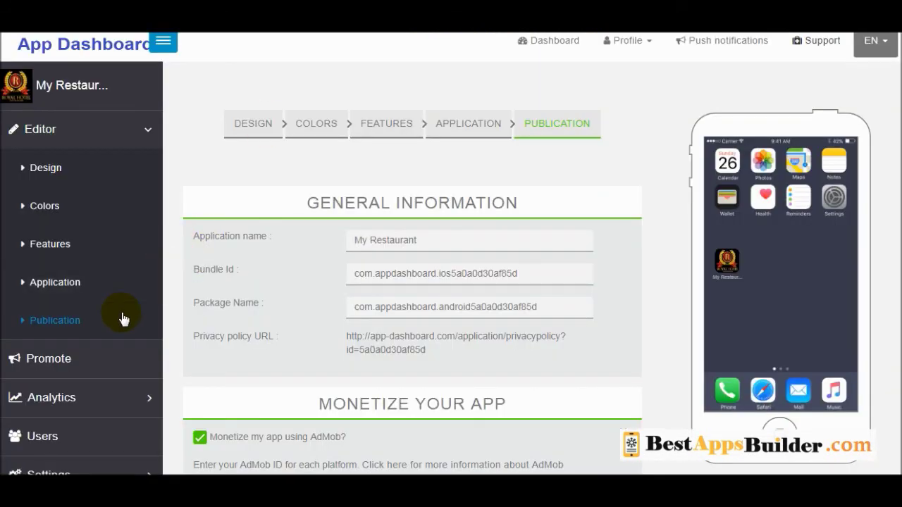
Open the app's Domain settings in the dashboard and select the whole domain name.
{"action": "left_click", "coordinate": [143, 139]}
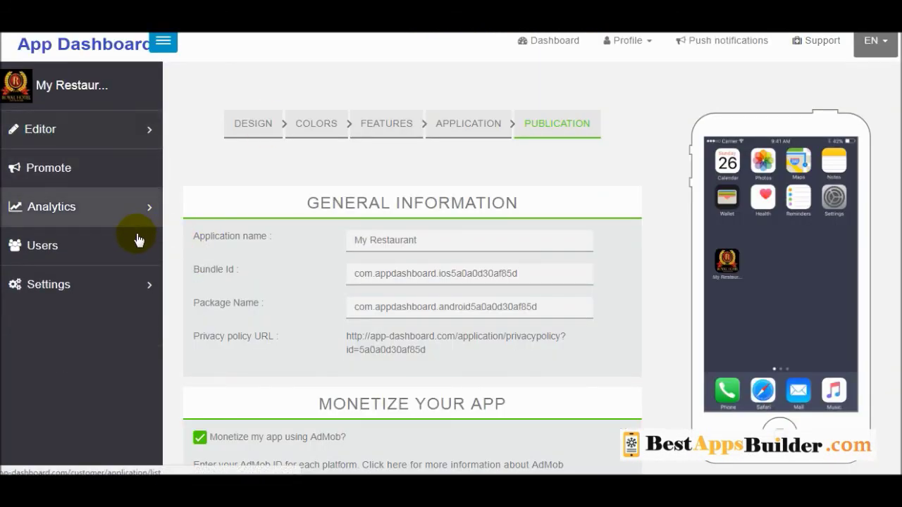
{"action": "left_click", "coordinate": [137, 289]}
{"action": "left_click", "coordinate": [71, 401]}
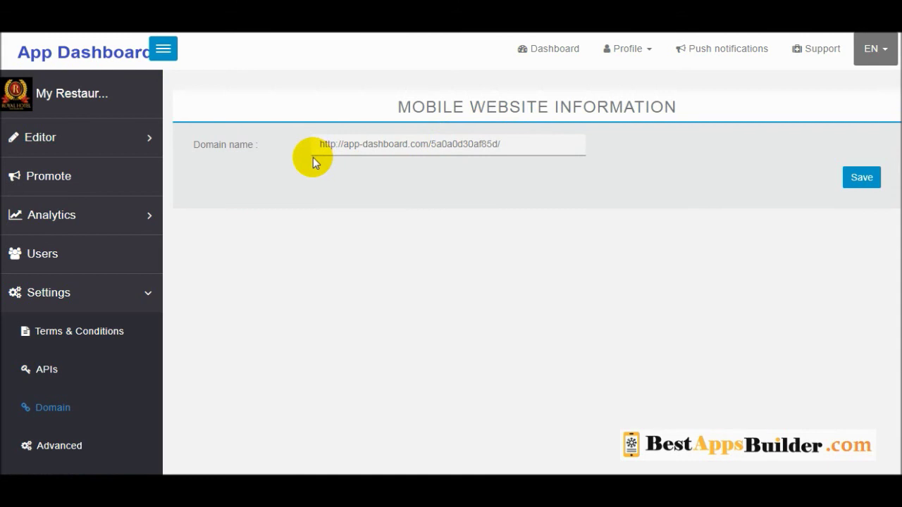
{"action": "left_click_drag", "start_coordinate": [316, 149], "coordinate": [578, 147]}
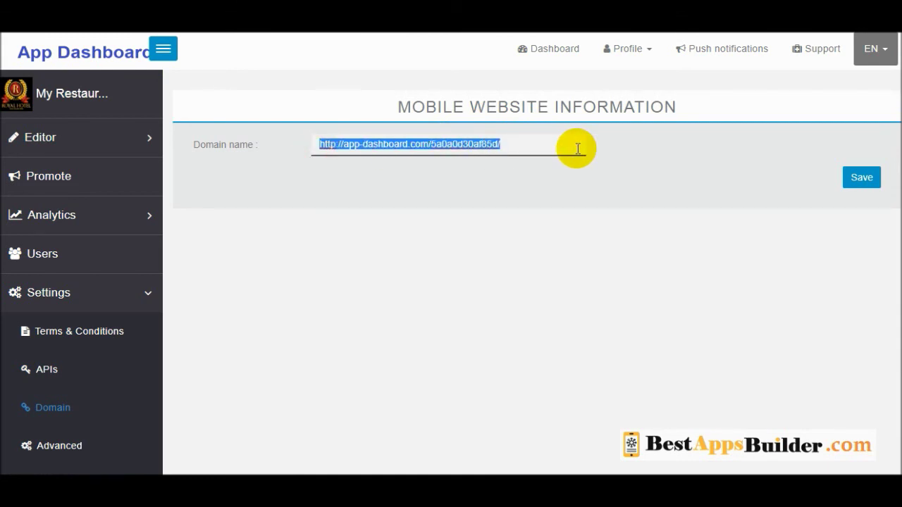
Return to the app source code request form and review its remaining fields, from the domain name to the verification letters.
{"action": "left_click", "coordinate": [517, 267]}
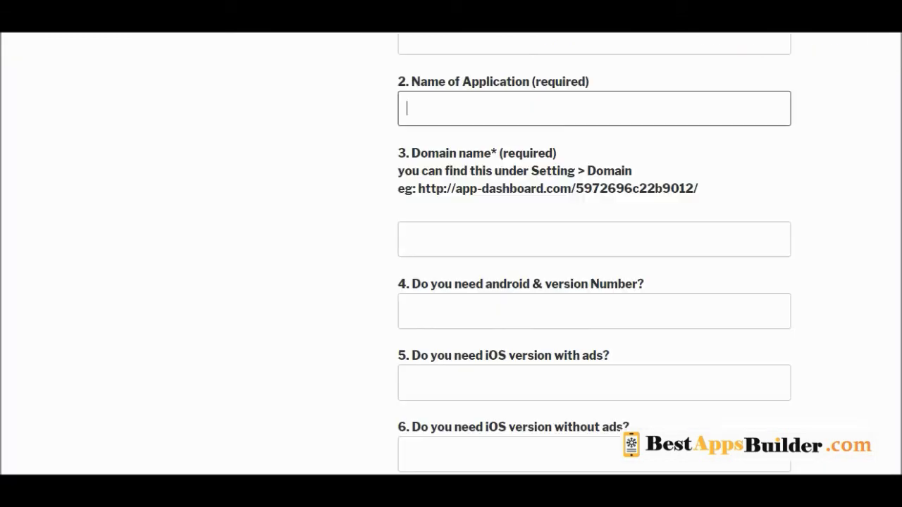
{"action": "left_click", "coordinate": [472, 247]}
{"action": "left_click", "coordinate": [456, 314]}
{"action": "scroll", "coordinate": [489, 308], "scroll_direction": "down", "scroll_amount": 4}
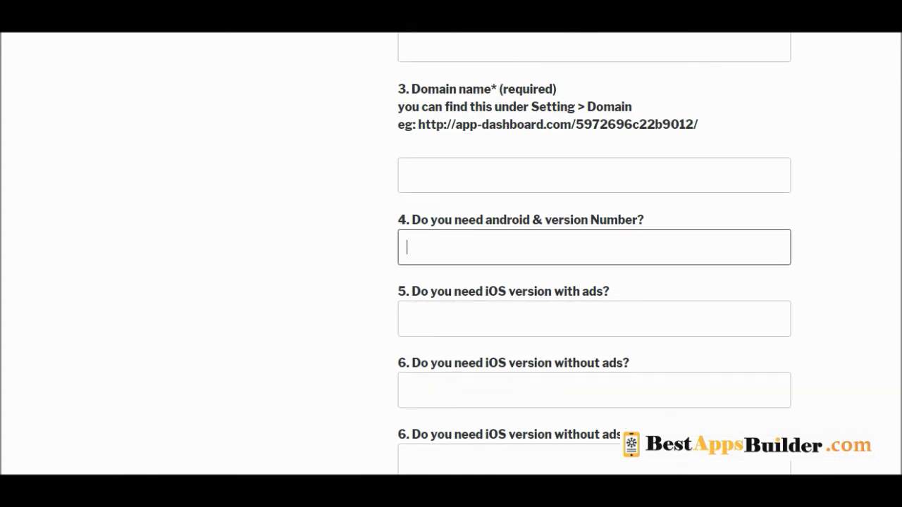
{"action": "scroll", "coordinate": [489, 309], "scroll_direction": "down", "scroll_amount": 4}
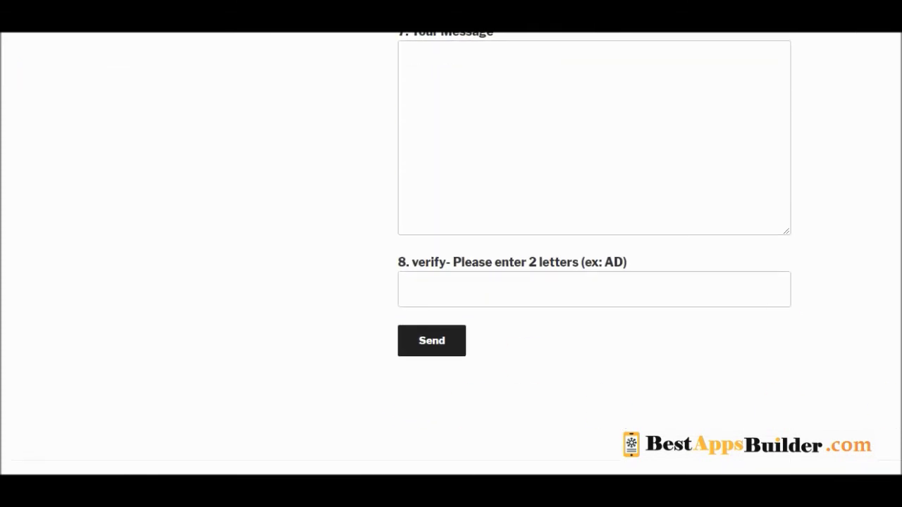
Return from the source code request form to the app dashboard and open the profile's Access Management.
{"action": "scroll", "coordinate": [890, 131], "scroll_direction": "up", "scroll_amount": 10}
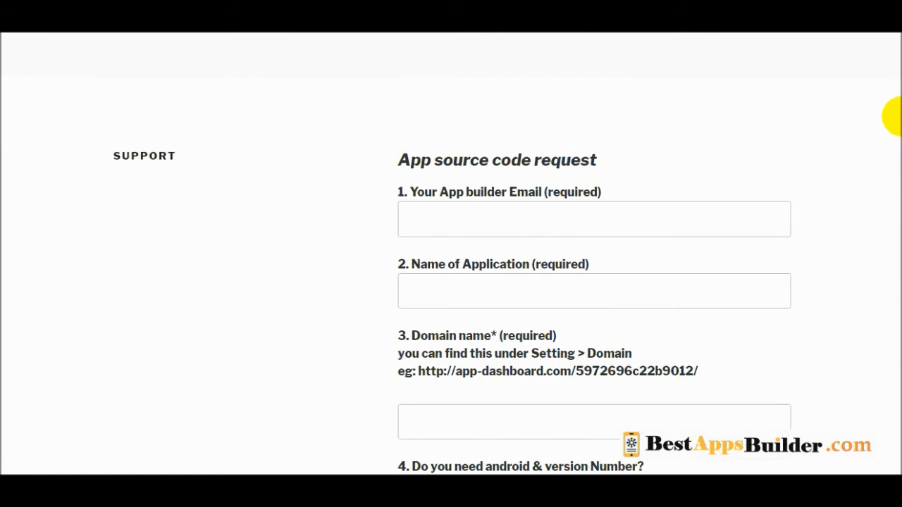
{"action": "scroll", "coordinate": [451, 253], "scroll_direction": "up", "scroll_amount": 1}
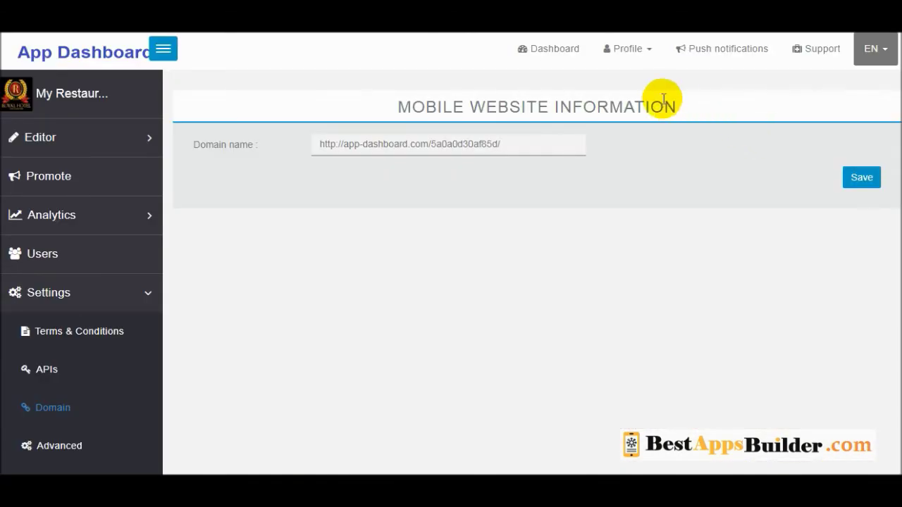
{"action": "left_click", "coordinate": [653, 53]}
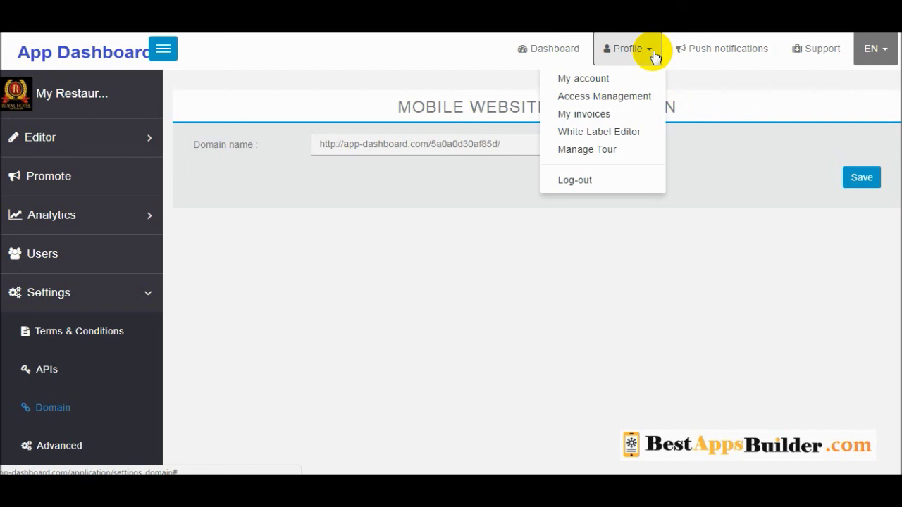
{"action": "left_click", "coordinate": [627, 97]}
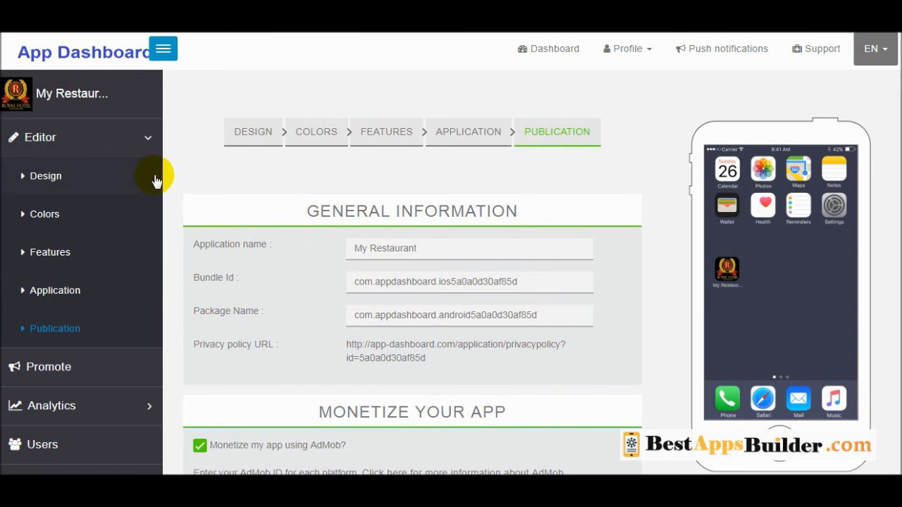
Collapse the Editor section and expand Analytics to look at its app and feature analytics options.
{"action": "left_click", "coordinate": [147, 140]}
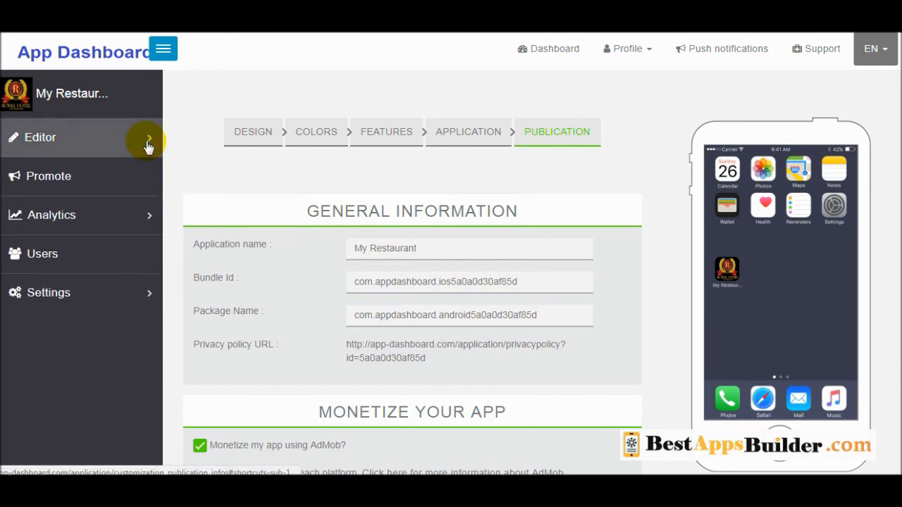
{"action": "left_click", "coordinate": [150, 221]}
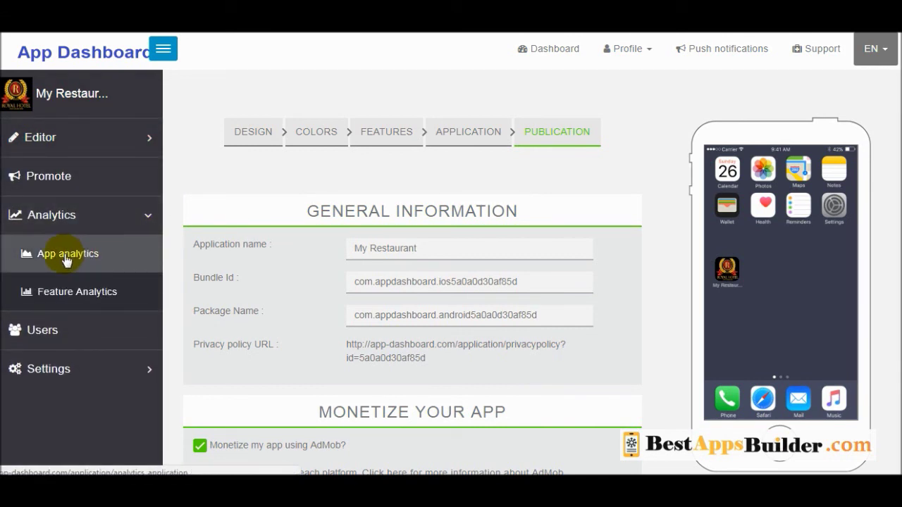